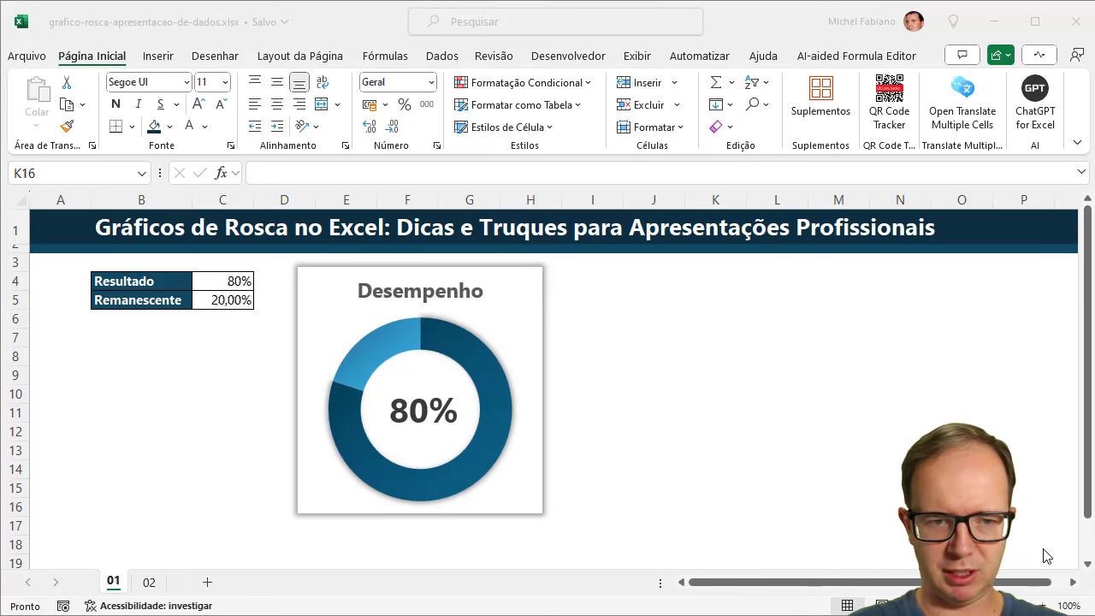
Step: Try Resultado values 90, 50 and 45 in C4 to see the donut update
left_click(227, 282)
type("90")
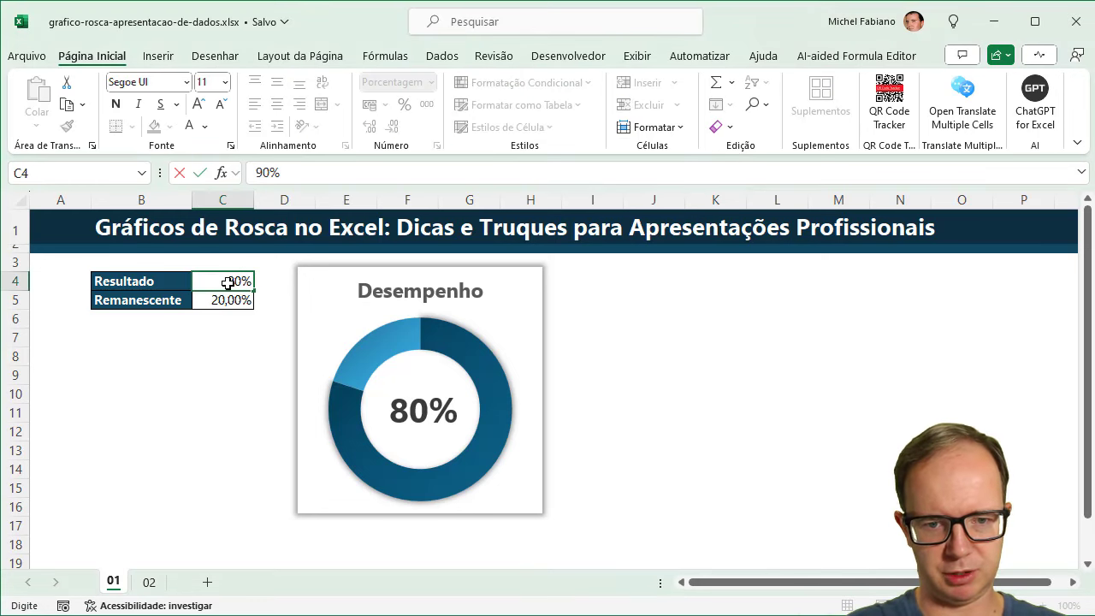
key("Return")
left_click(228, 283)
type("50")
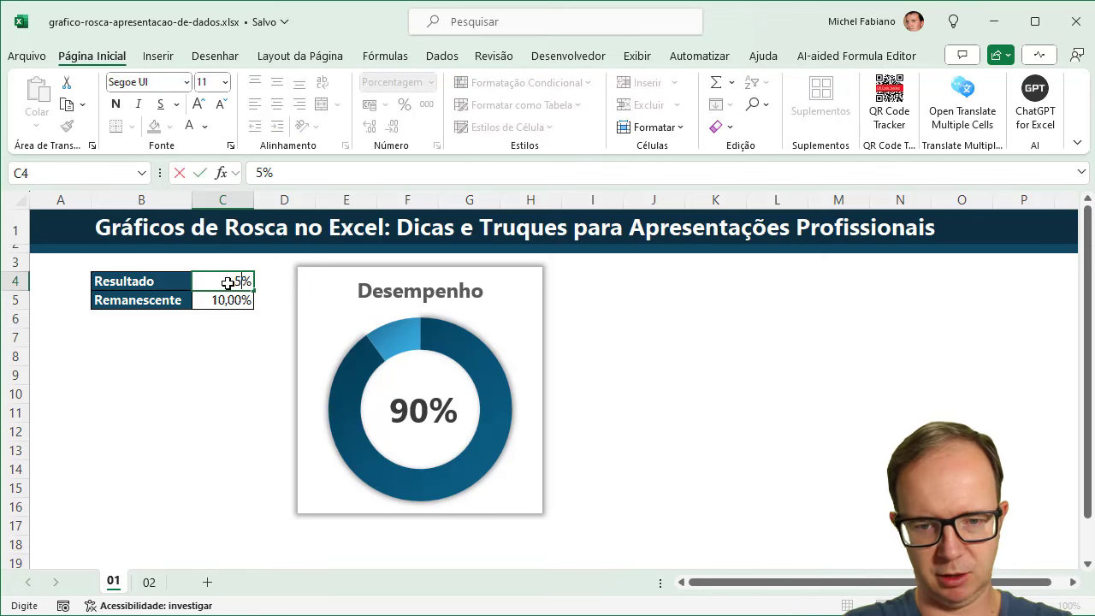
key("Return")
left_click(227, 282)
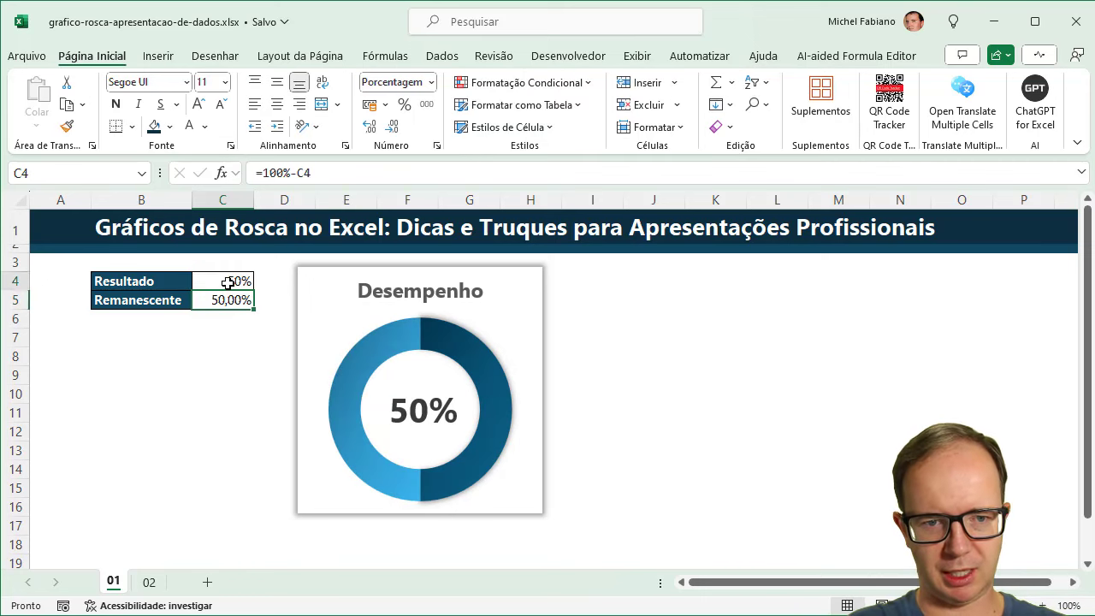
type("45")
key("Return")
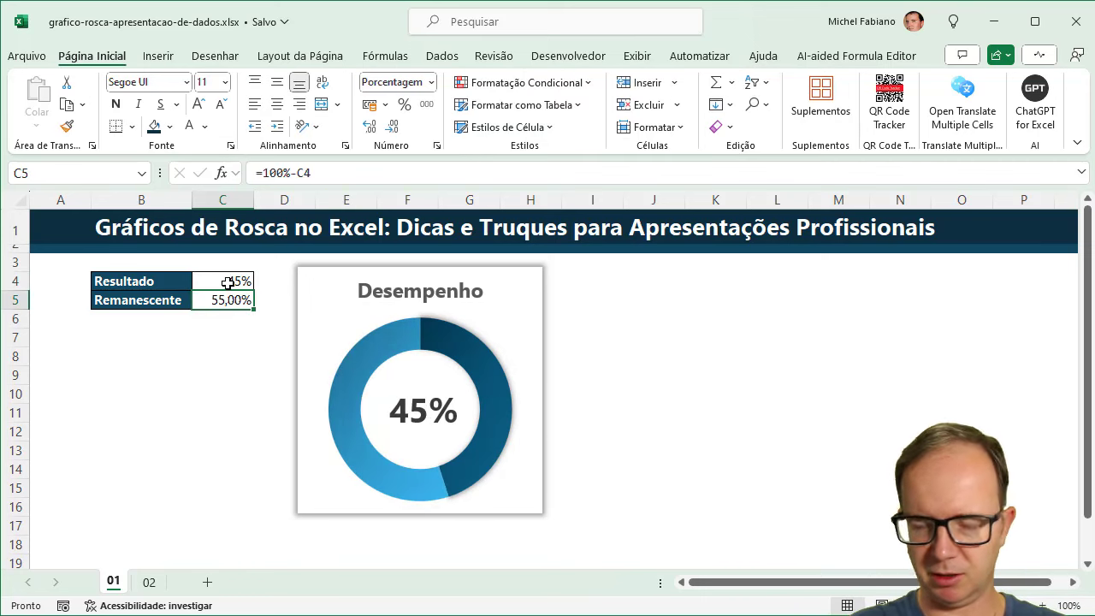
Step: Enter 76 in C4 so Remanescente shows 24% and the donut reads 76%
left_click(228, 282)
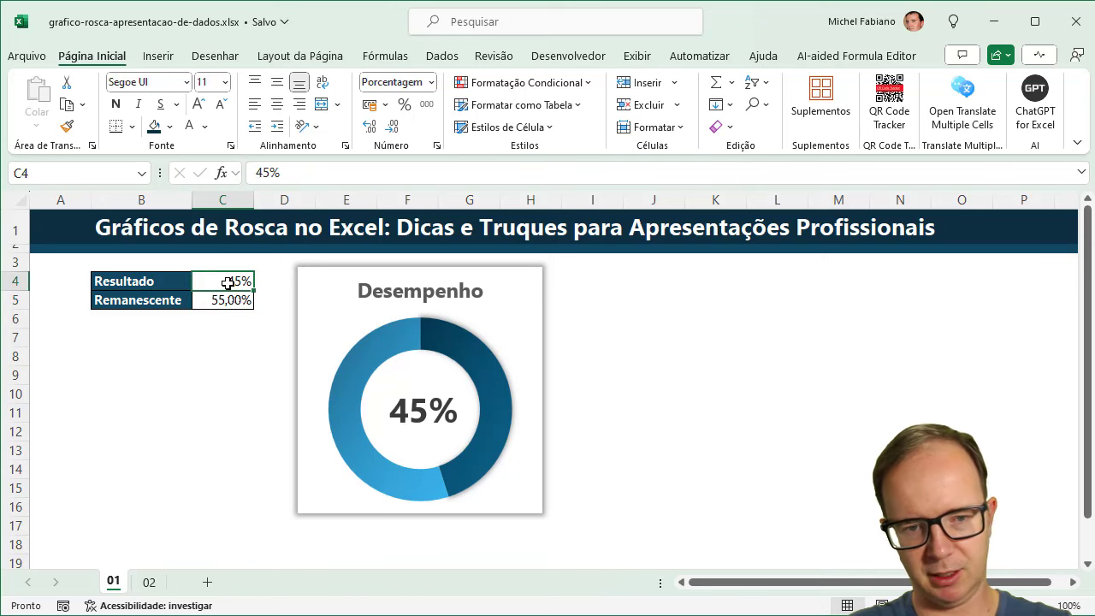
double_click(227, 283)
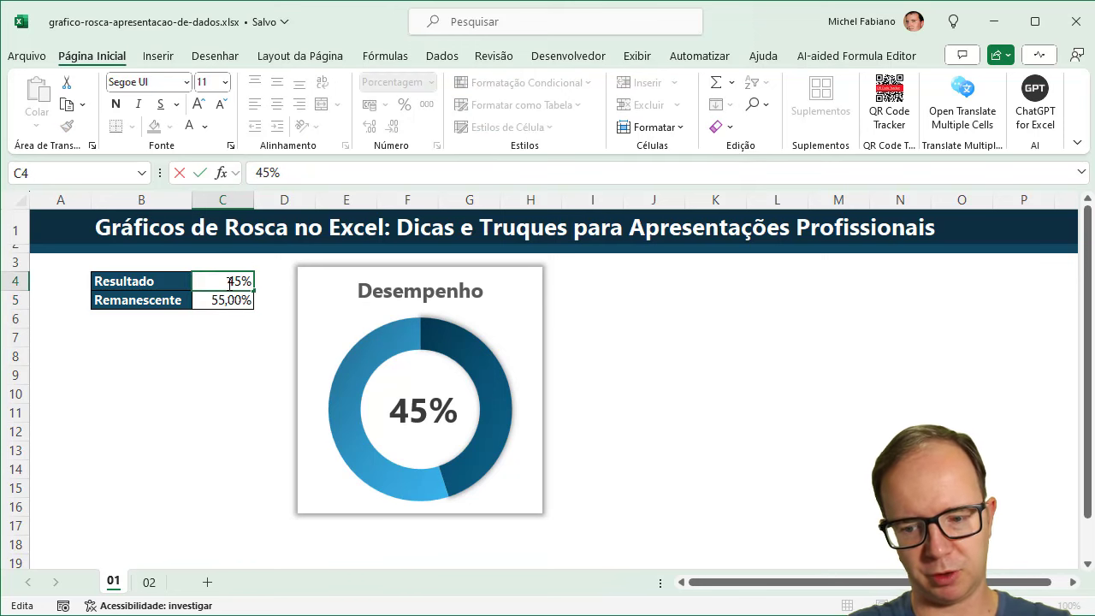
key("Delete")
type("76")
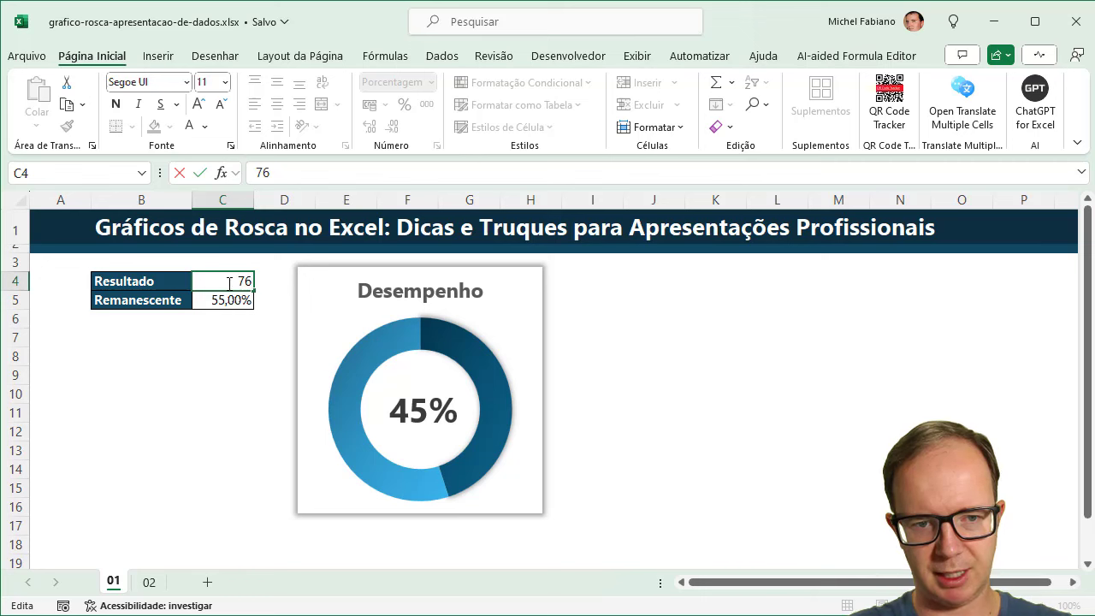
key("Return")
left_click(229, 281)
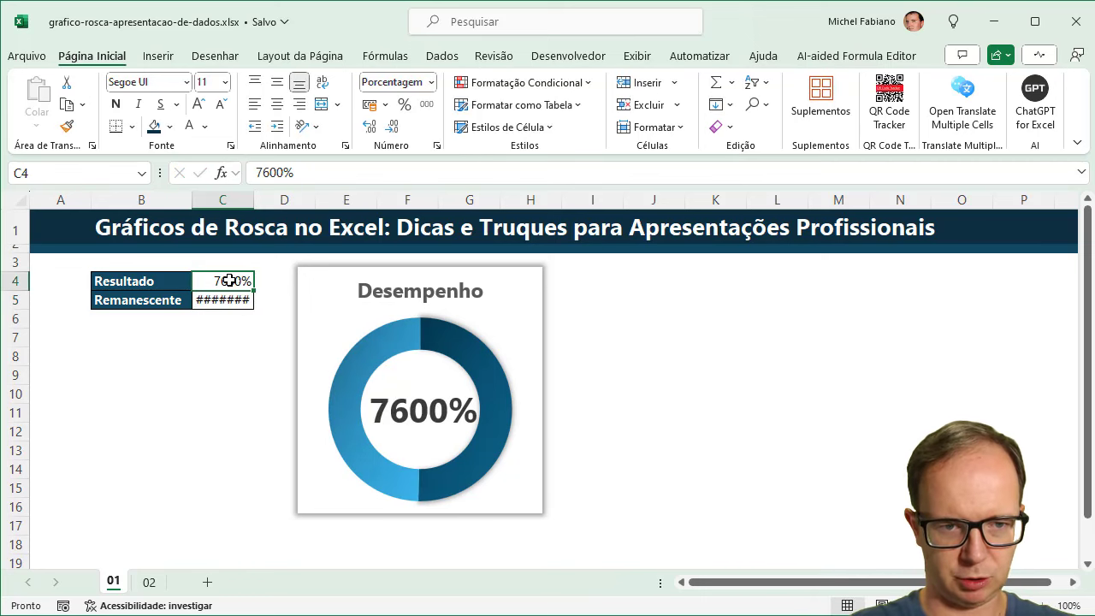
type("76")
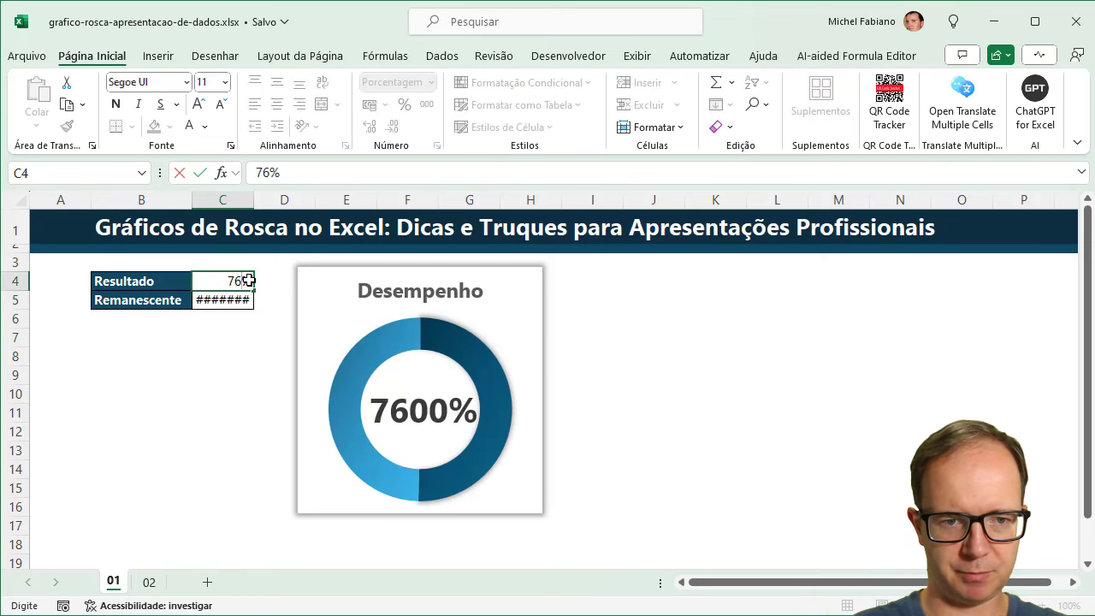
key("Return")
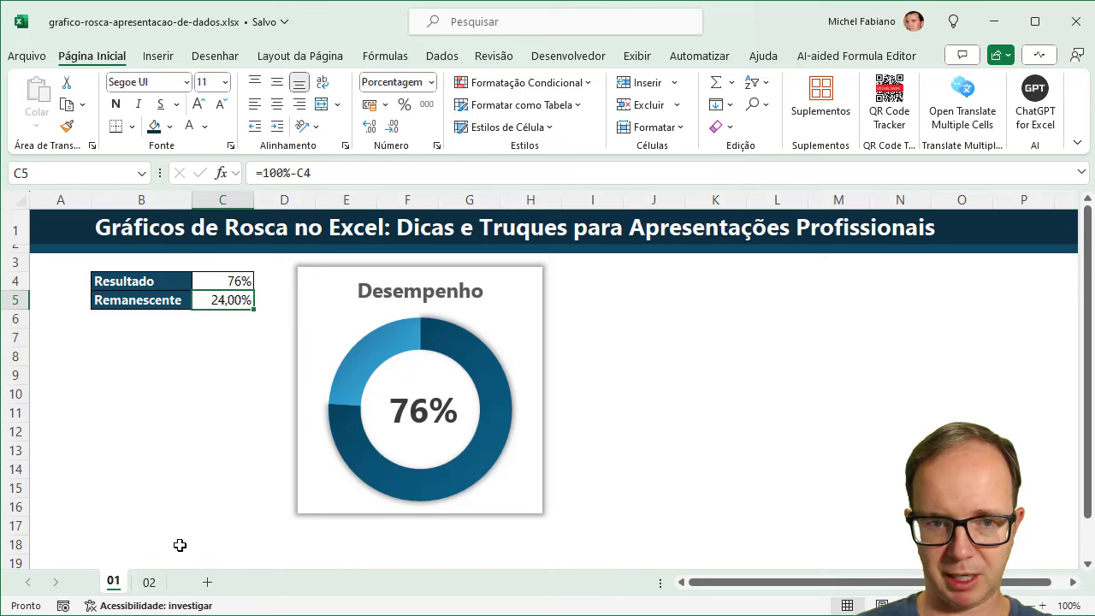
Step: Add sheet Planilha1 with Resultado and Remanescente labels in B2:B3, widening column B
left_click(207, 583)
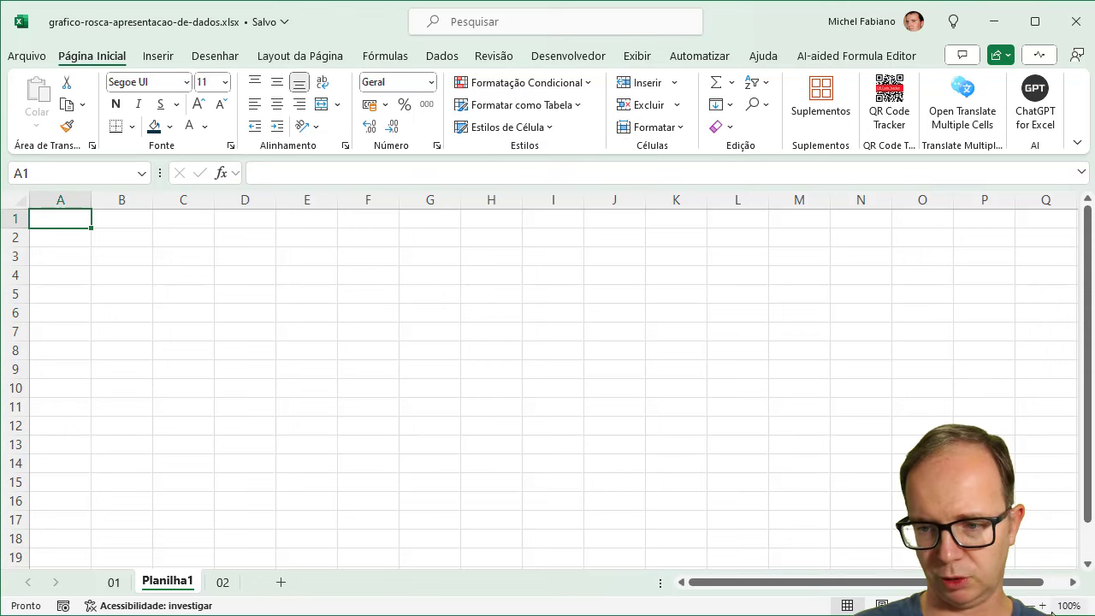
left_click(1043, 605)
left_click(1043, 606)
left_click(1042, 606)
left_click(1043, 606)
left_click(1043, 606)
left_click(1043, 606)
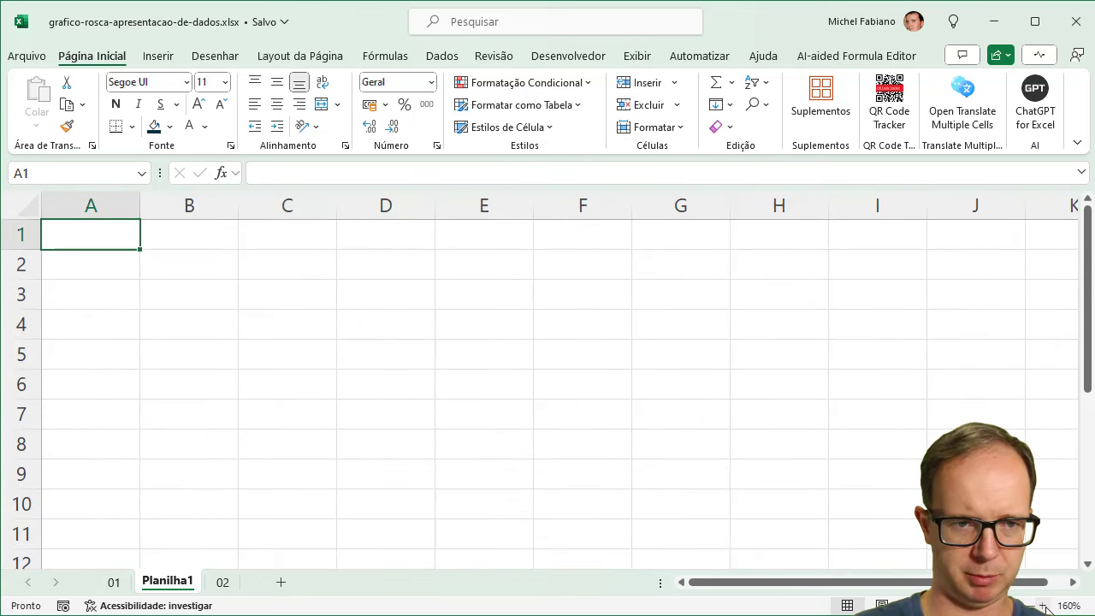
left_click(170, 270)
type("Re")
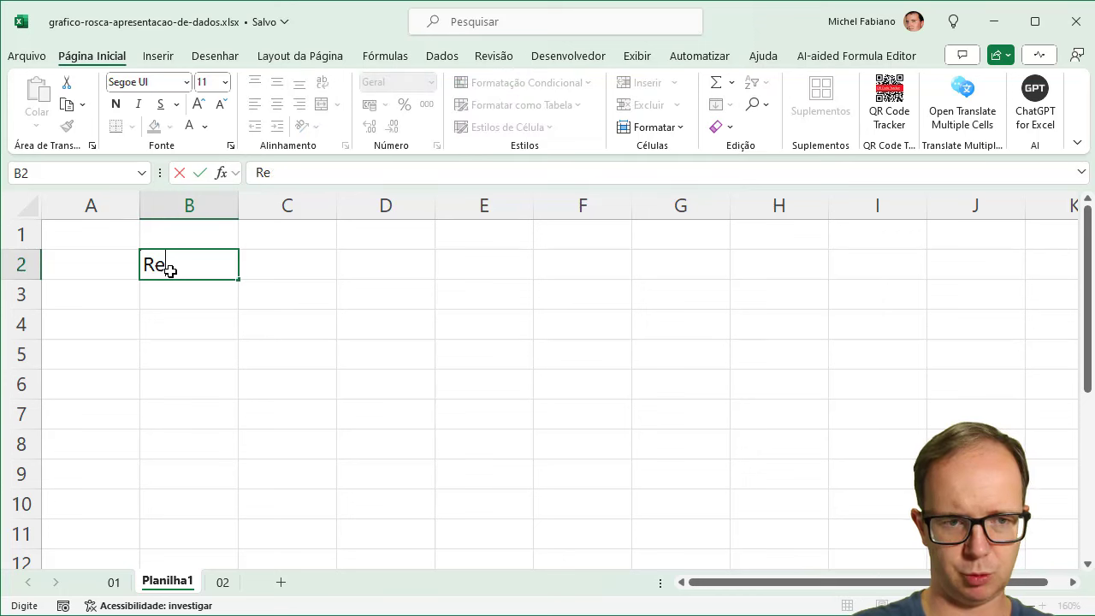
type("sultado")
key("Return")
type("Remanescente")
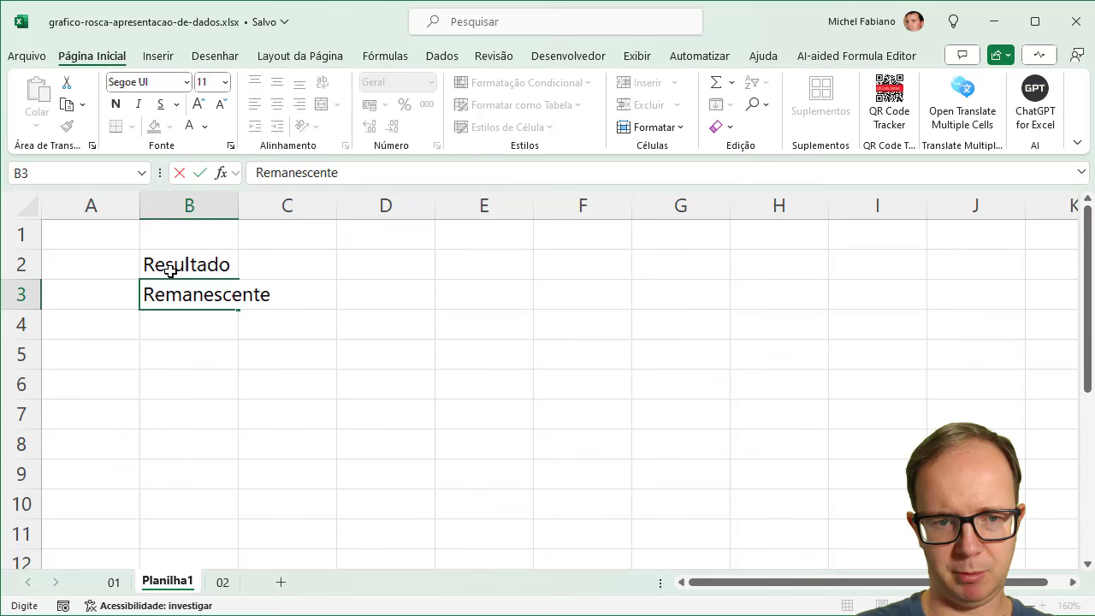
key("Return")
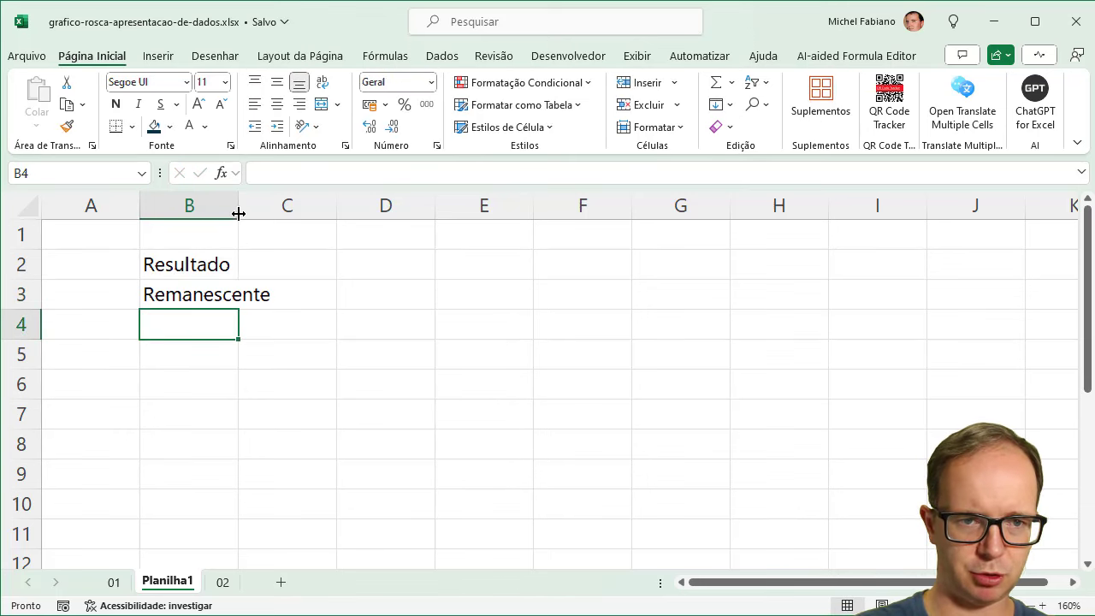
left_click_drag(238, 212, 289, 214)
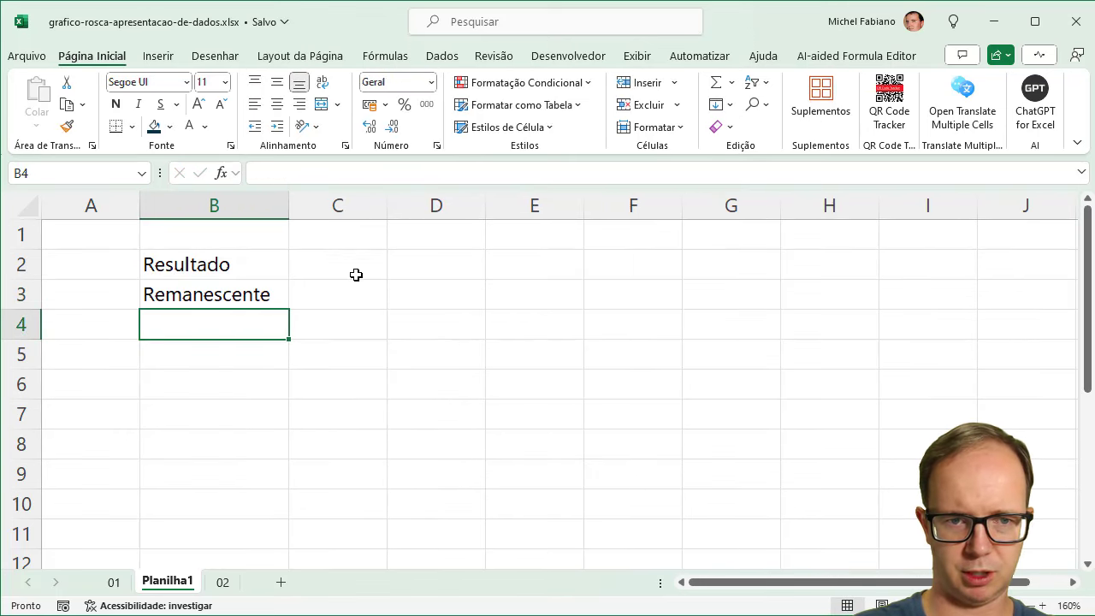
Step: Enter 50% in C2 and the formula =100%-C2 in C3
left_click(357, 269)
type("100")
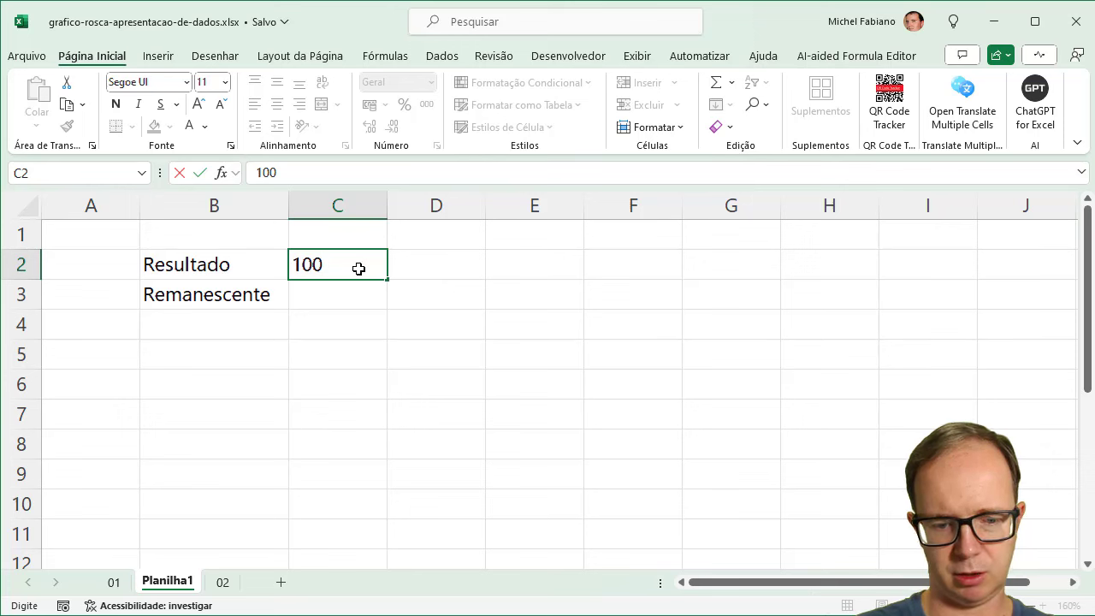
key("BackSpace")
key("BackSpace")
key("BackSpace")
type("50")
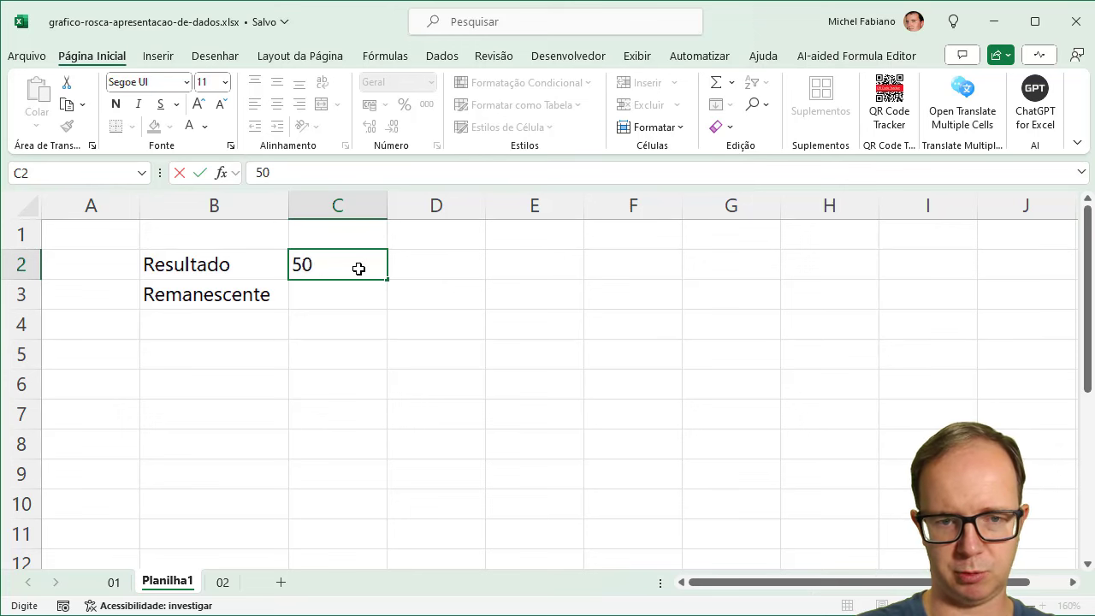
type("¨%")
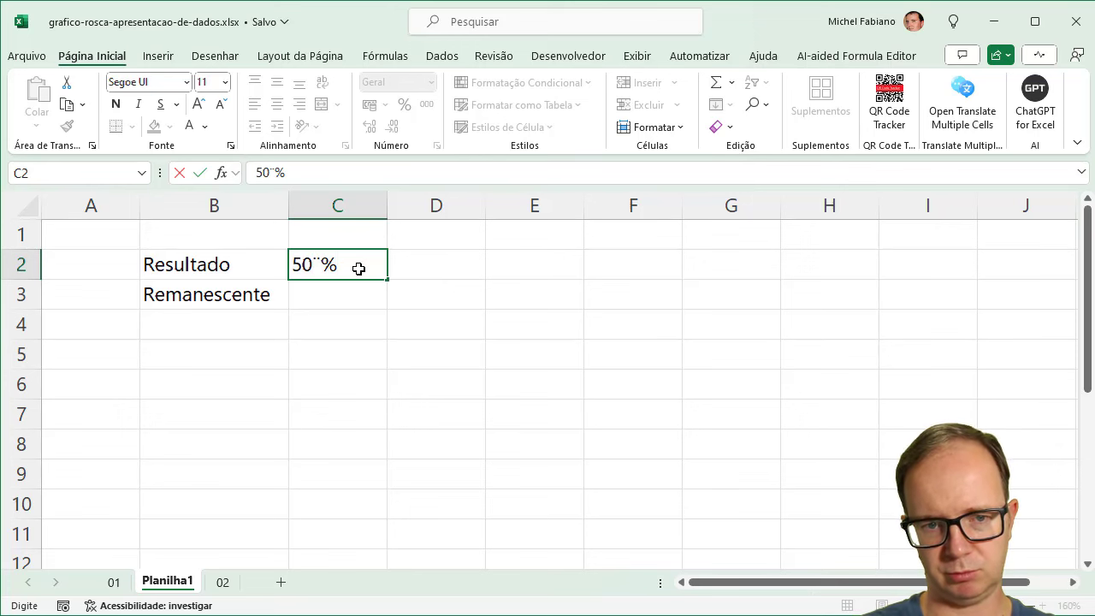
key("BackSpace")
key("BackSpace")
type("%")
key("Return")
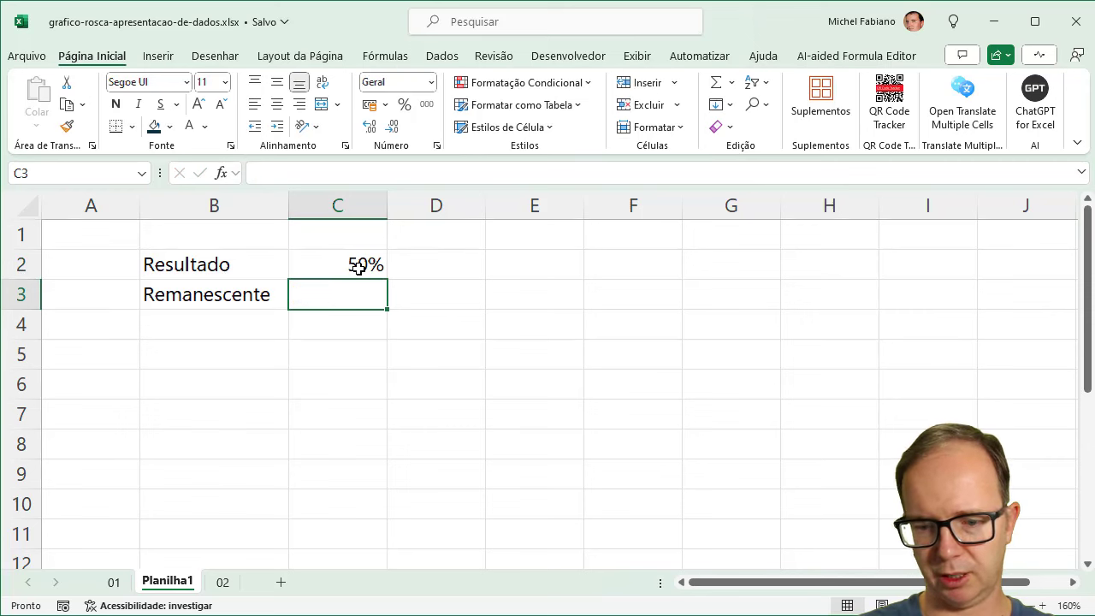
type("=")
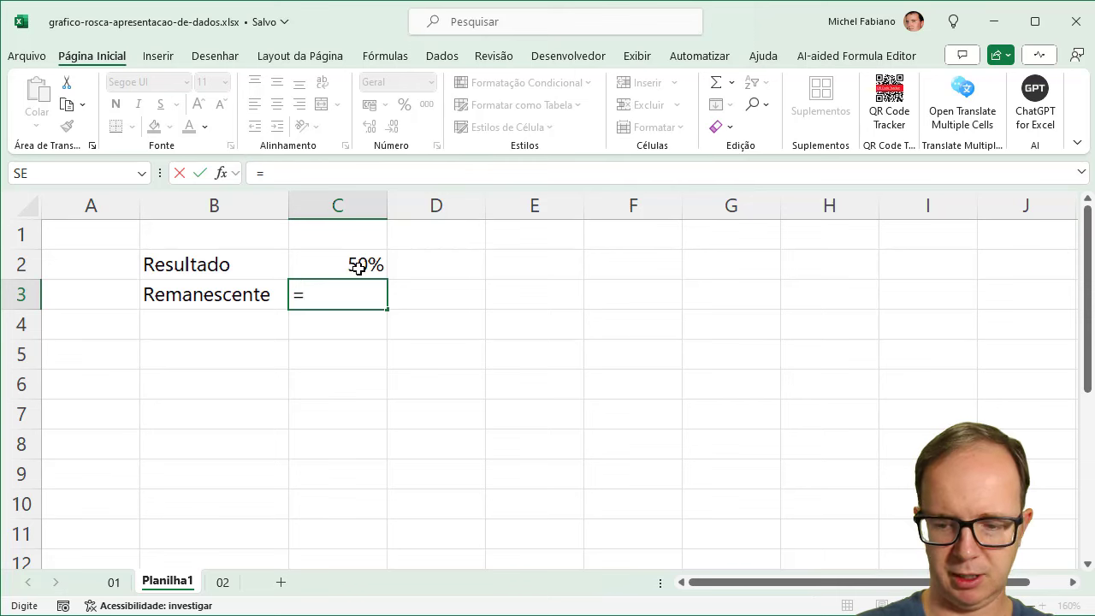
left_click(359, 267)
key("BackSpace")
key("BackSpace")
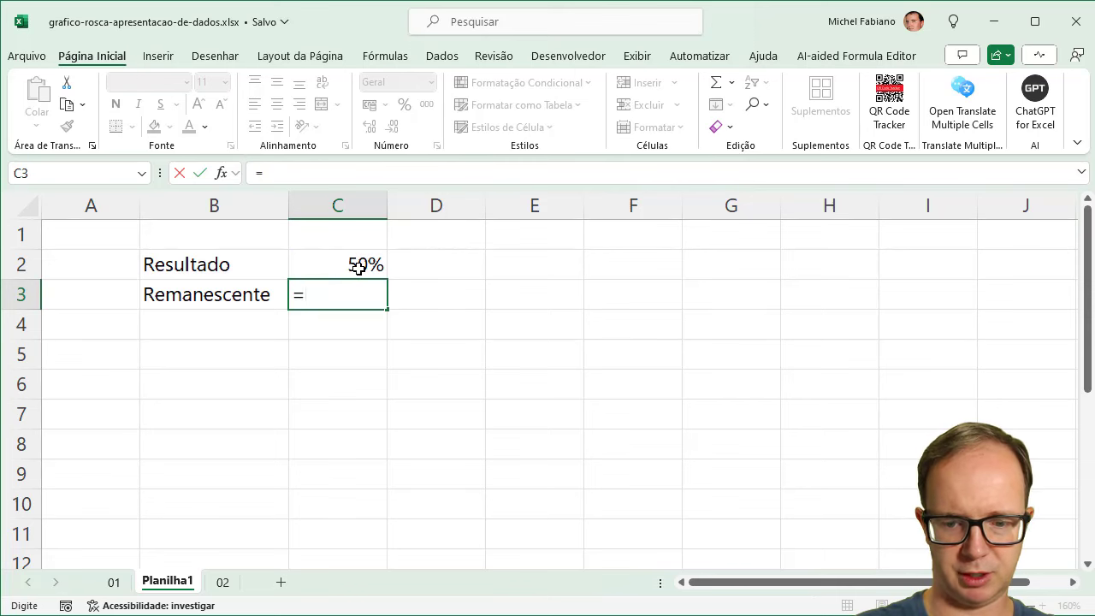
type("100%-")
left_click(358, 267)
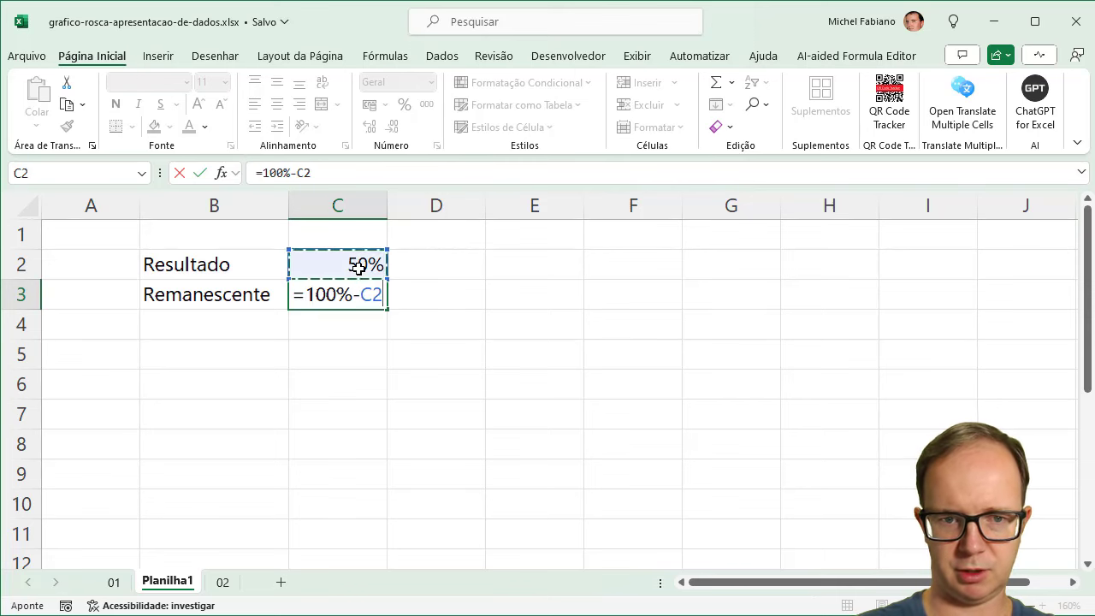
key("Return")
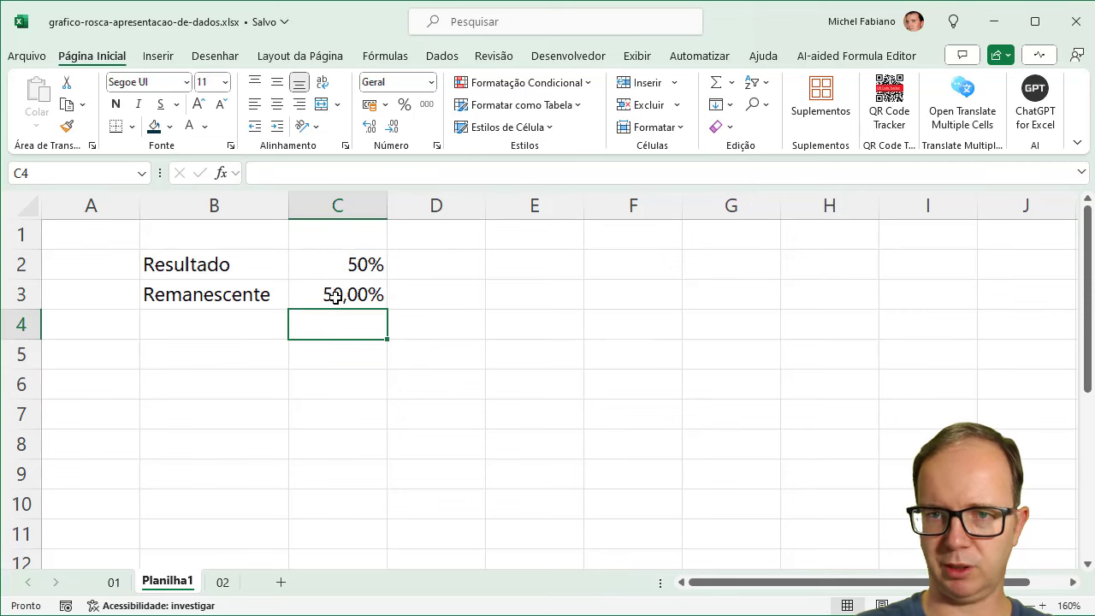
Step: Show C2 with two decimals, change Resultado to 45%, and select C2:C3
left_click(340, 268)
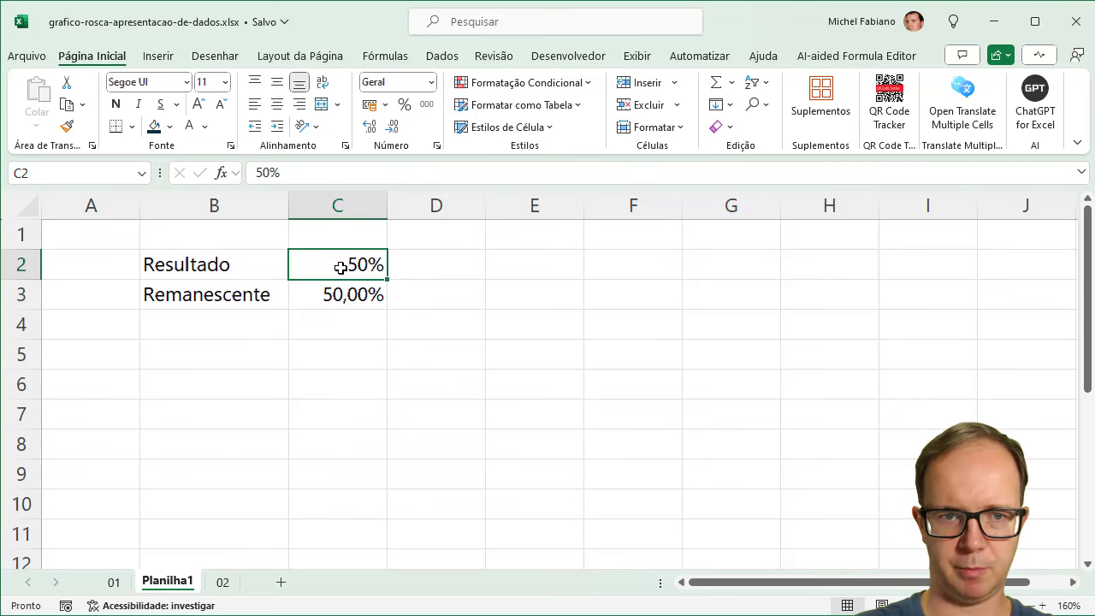
left_click(376, 132)
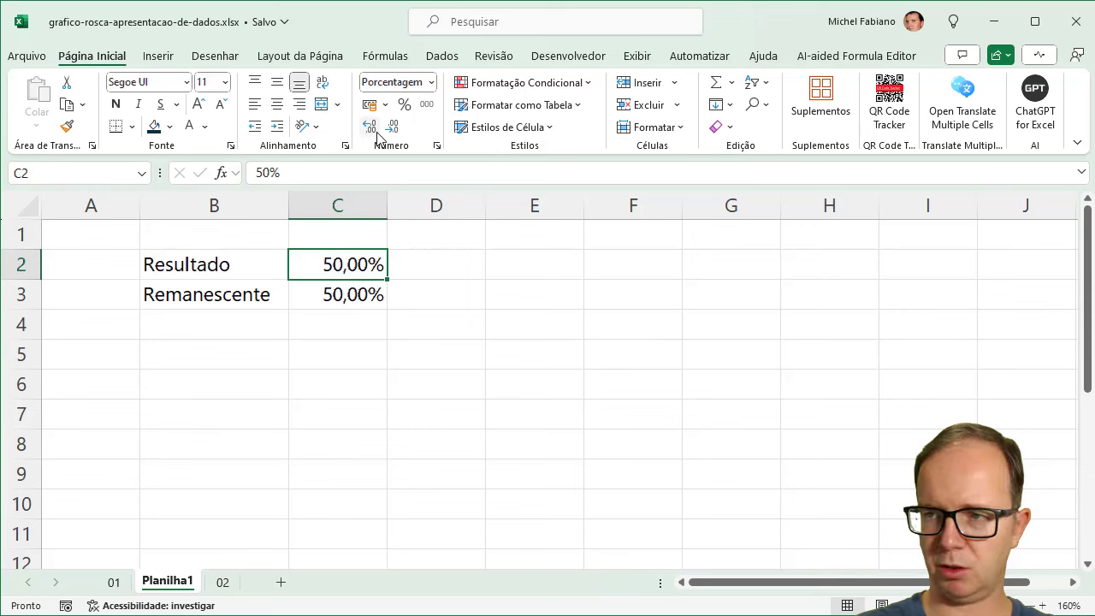
type("45")
key("Return")
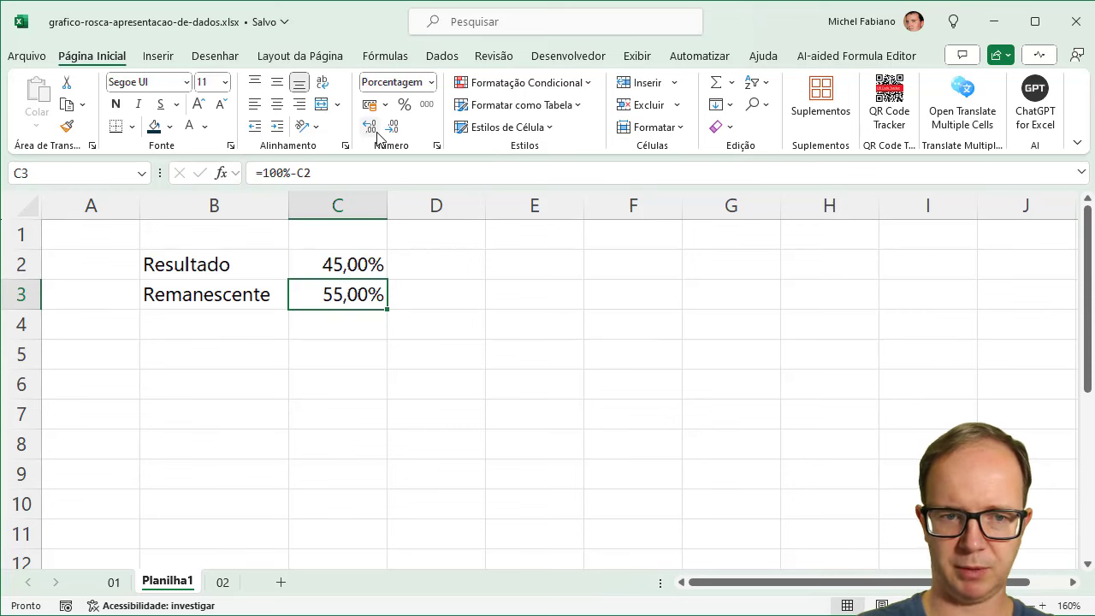
left_click_drag(327, 269, 328, 292)
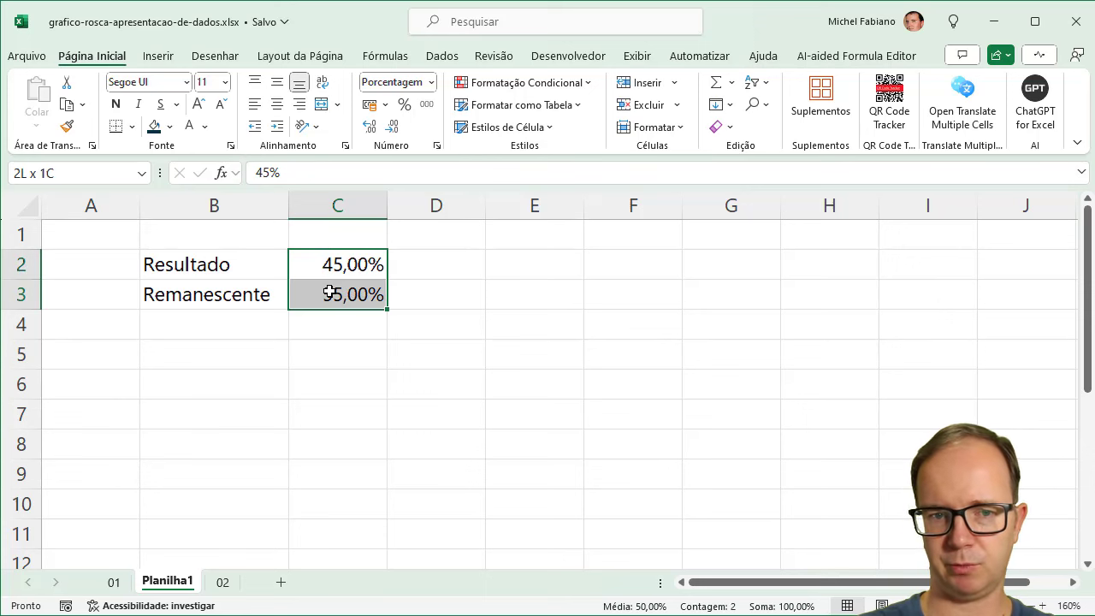
left_click_drag(325, 264, 329, 285)
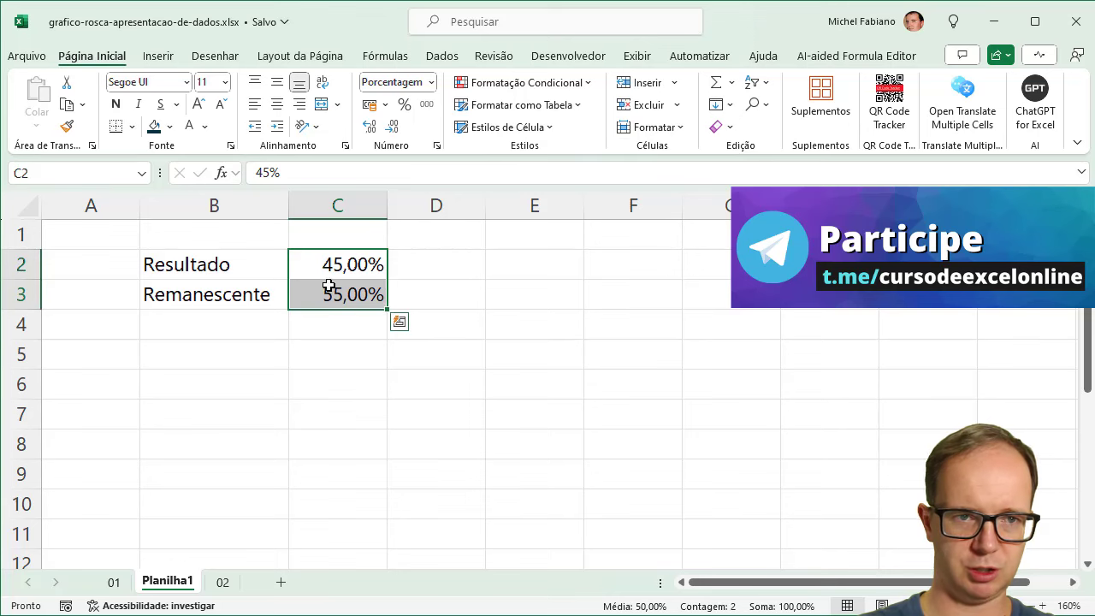
Step: Insert a doughnut chart of C2:C3, shrink it, and place it right of the data
left_click(155, 56)
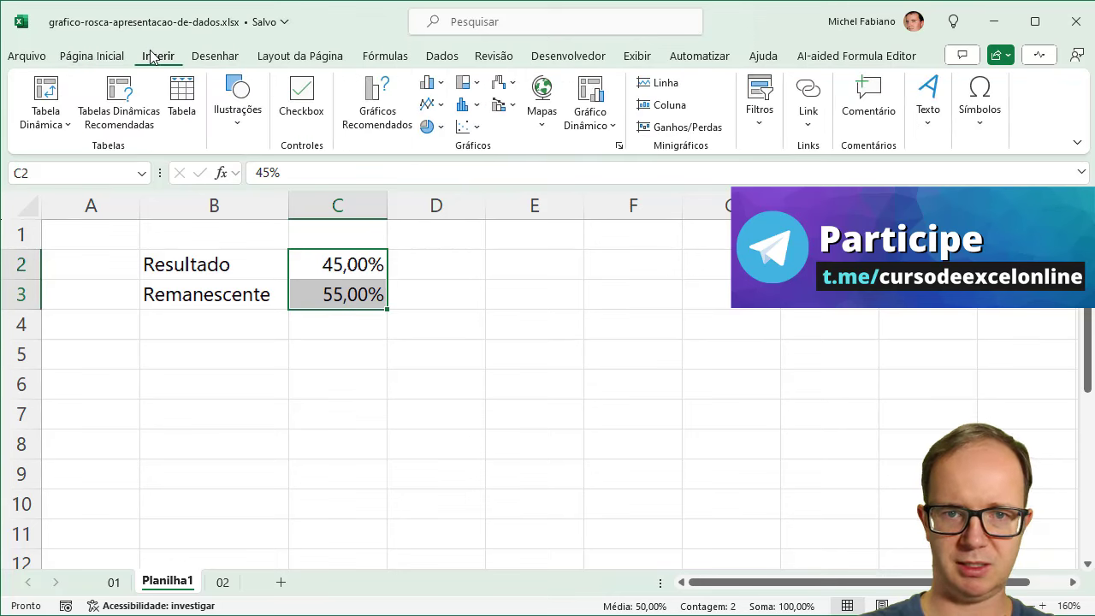
left_click(433, 129)
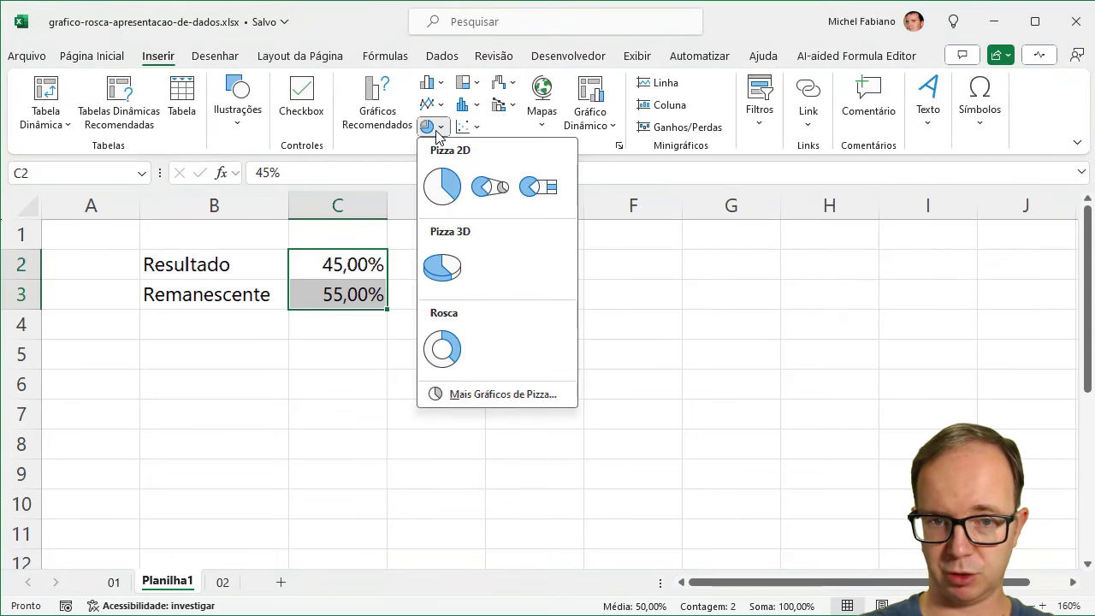
left_click(445, 347)
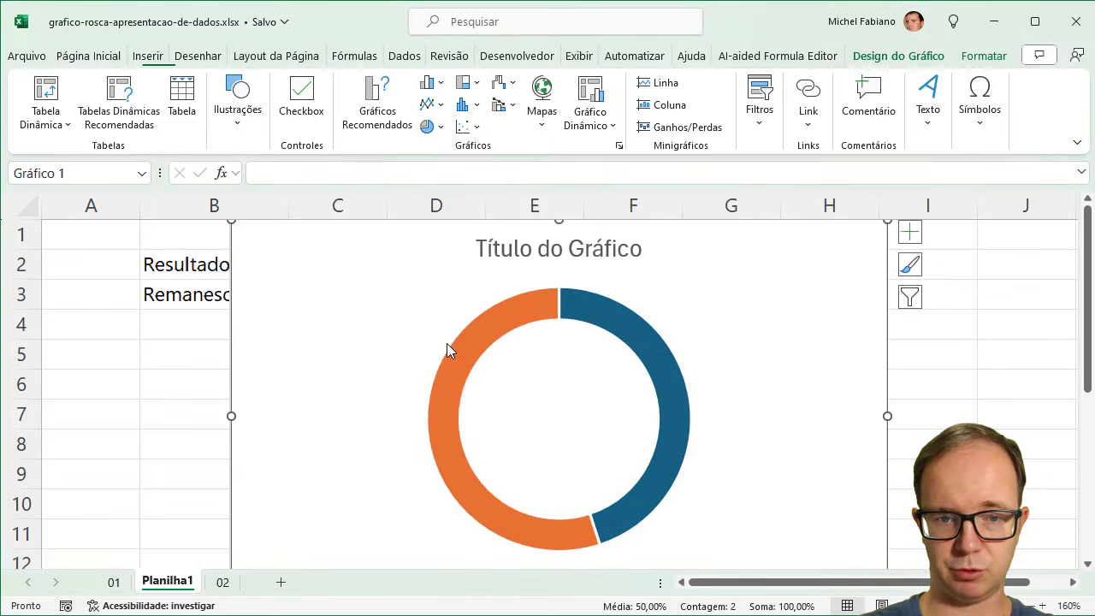
left_click_drag(229, 219, 469, 307)
left_click_drag(555, 308, 504, 248)
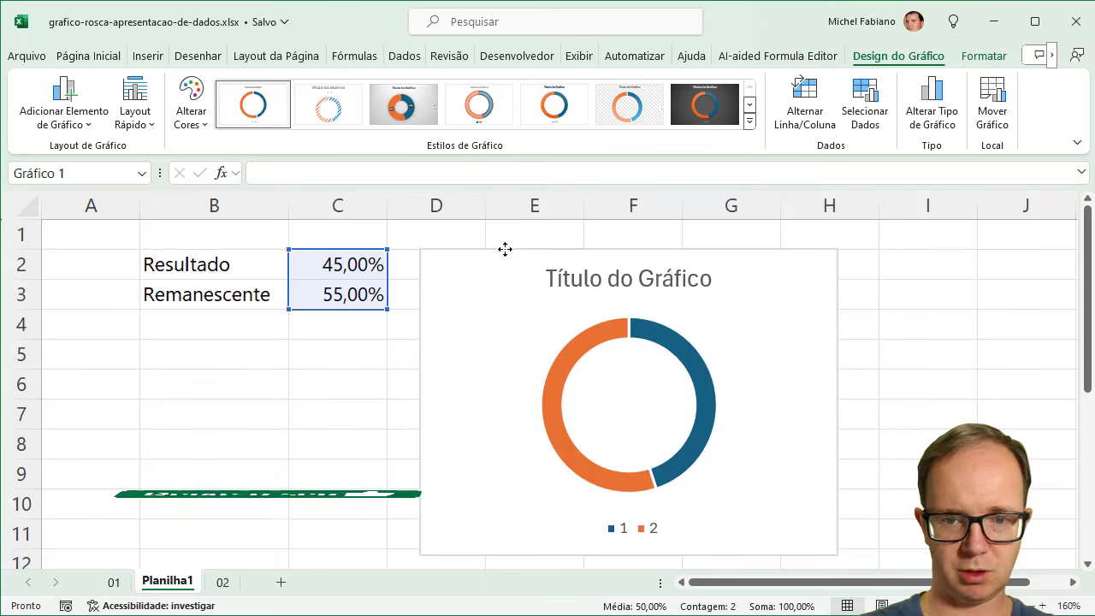
left_click(935, 348)
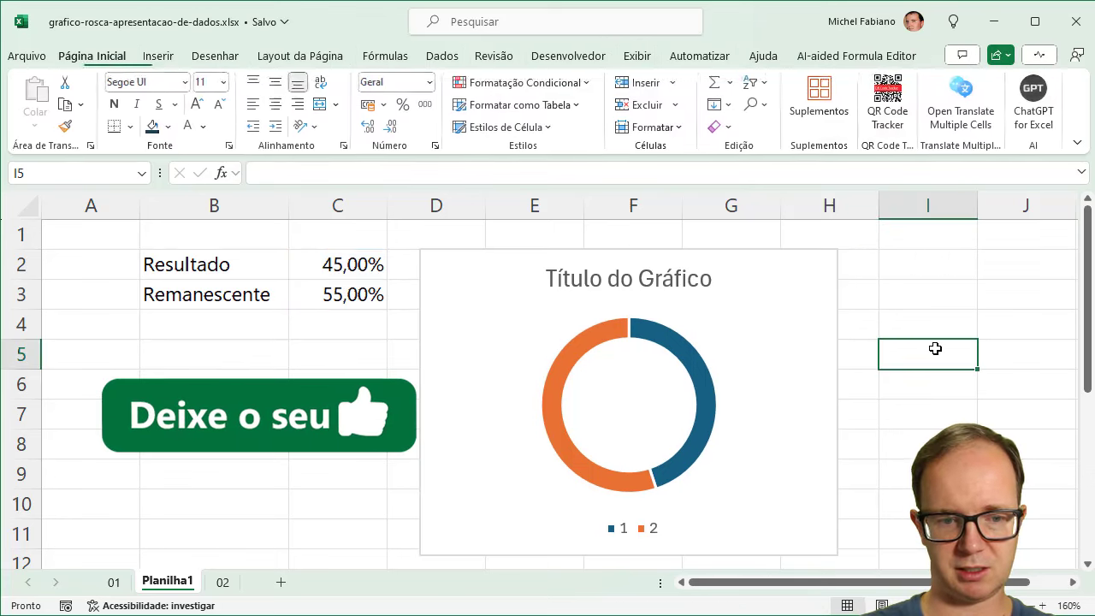
left_click(114, 585)
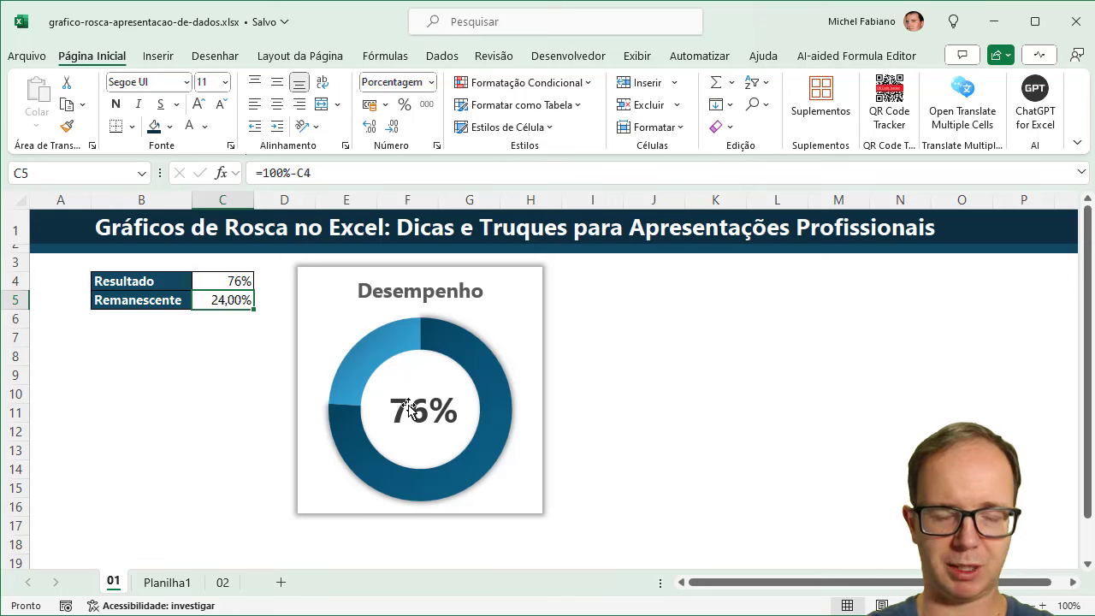
Step: Save the workbook with Ctrl+S and switch to sheet 02
key("ctrl+s")
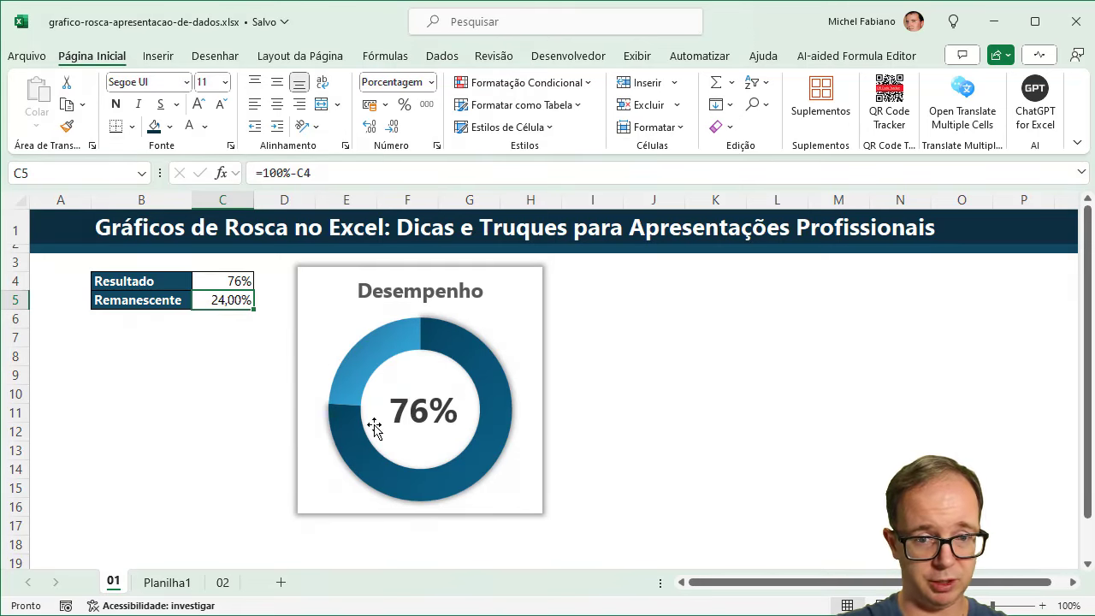
left_click(222, 583)
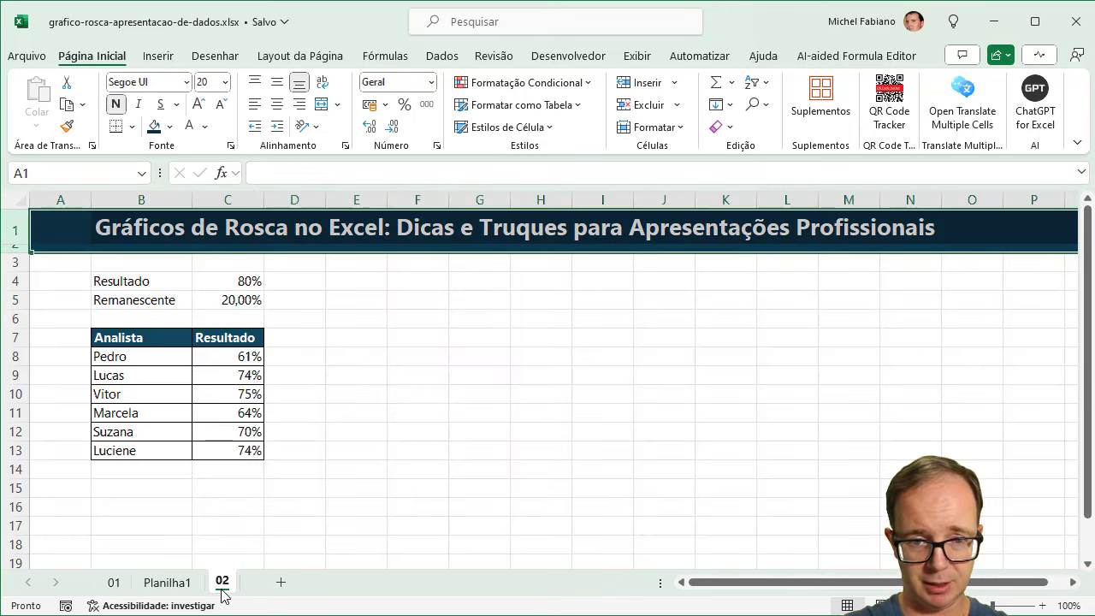
Step: On Planilha1, delete the donut chart's legend
left_click(168, 583)
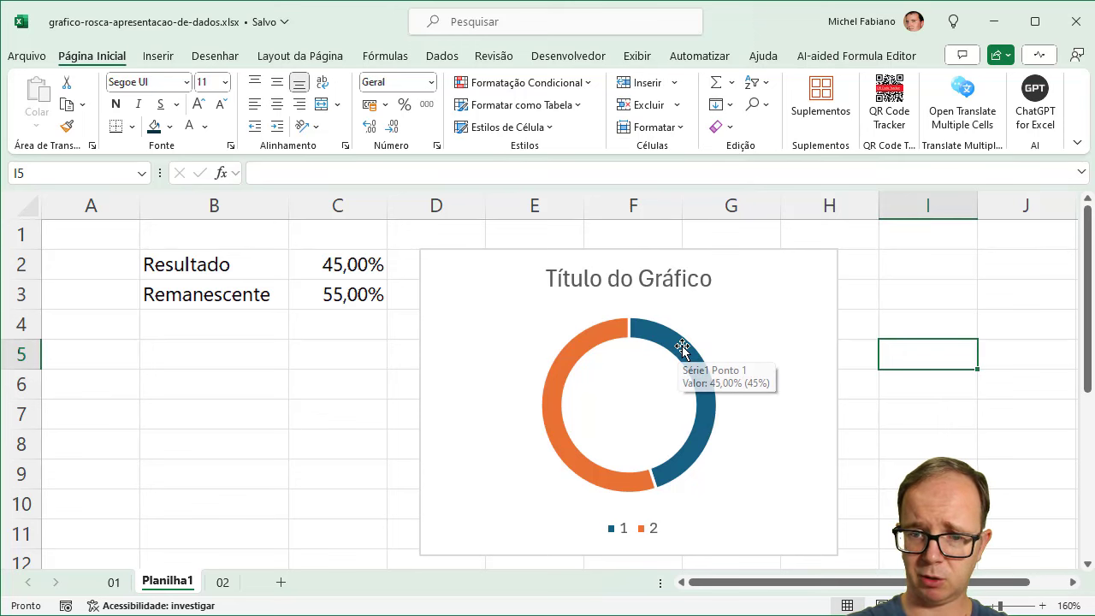
left_click(631, 528)
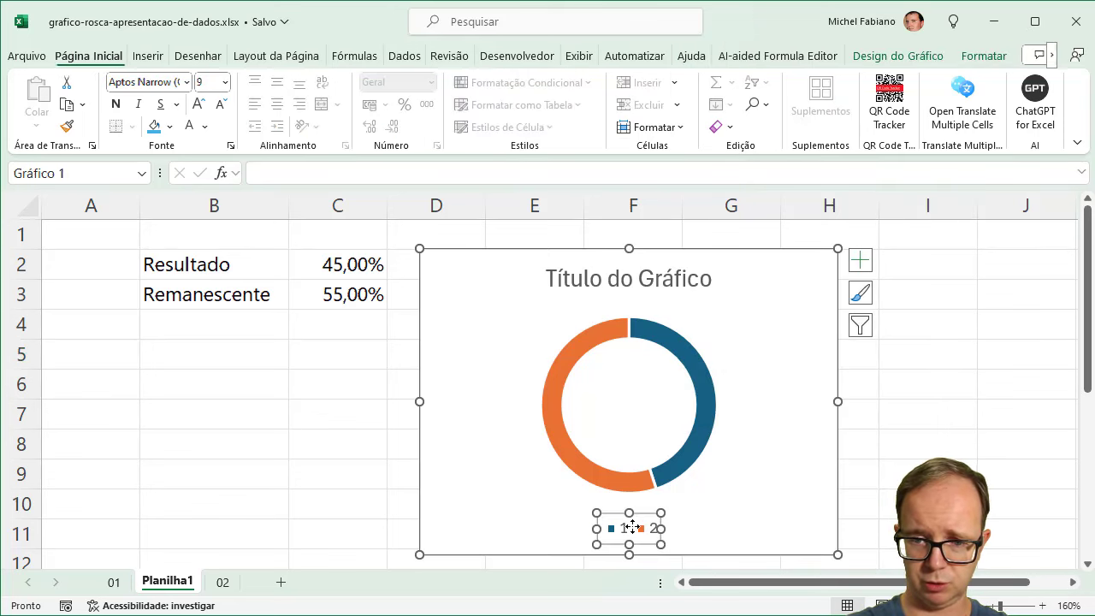
left_click_drag(631, 526, 631, 528)
key("Delete")
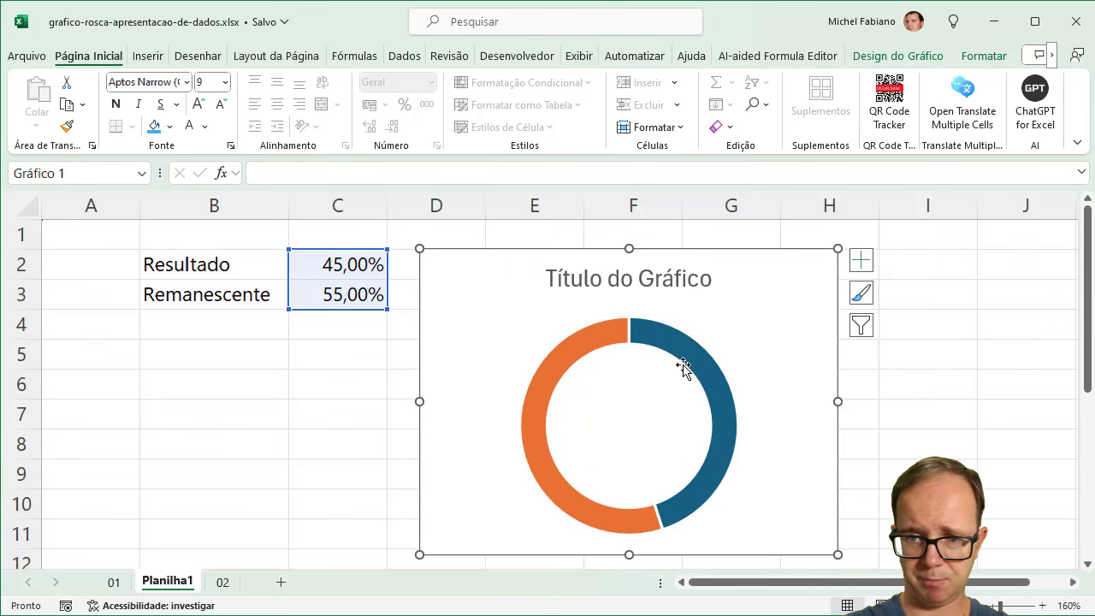
Step: Fill the 45% slice black and the 55% slice gold yellow, adding an outline
left_click(688, 359)
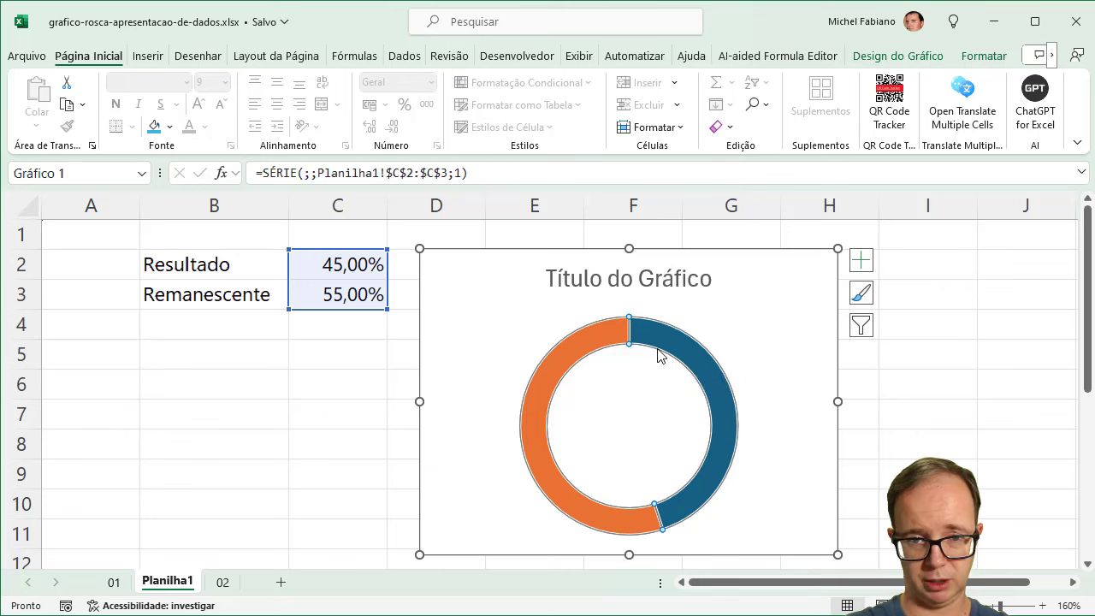
mouse_move(671, 336)
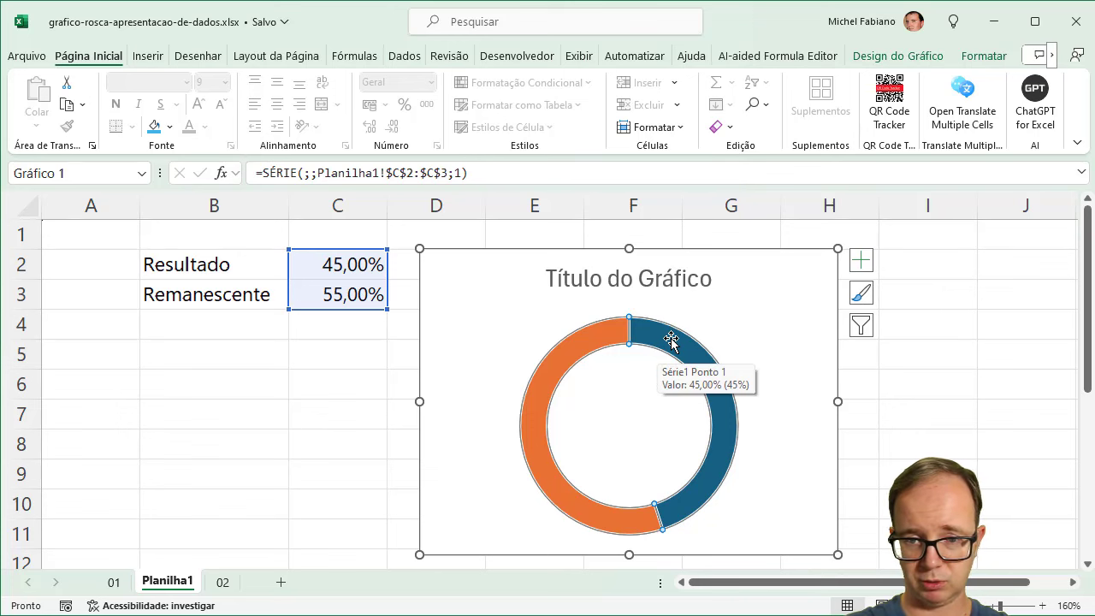
left_click(671, 338)
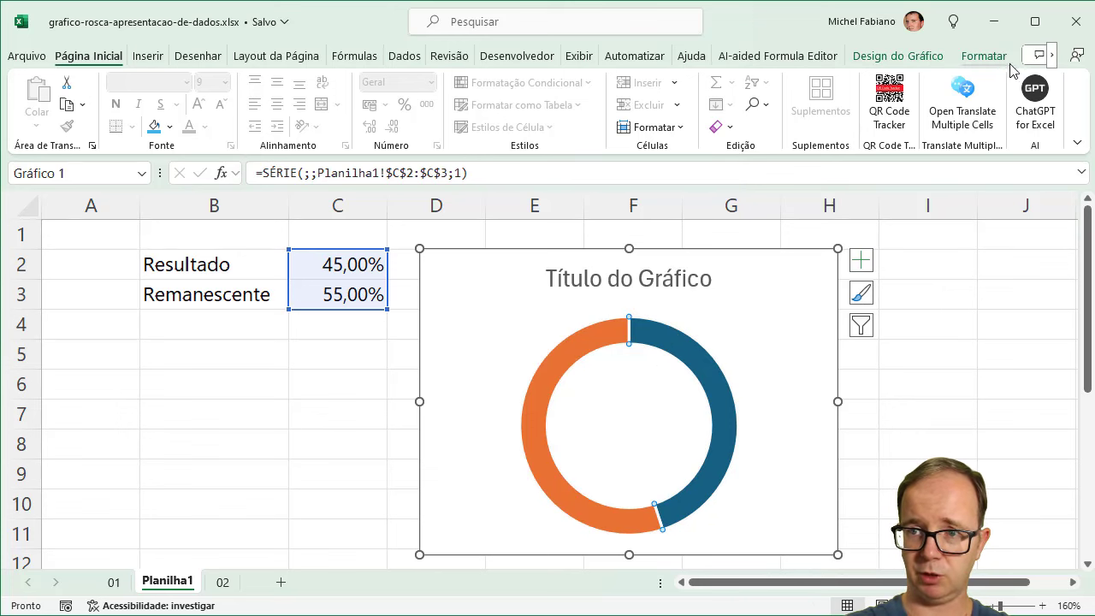
left_click(976, 59)
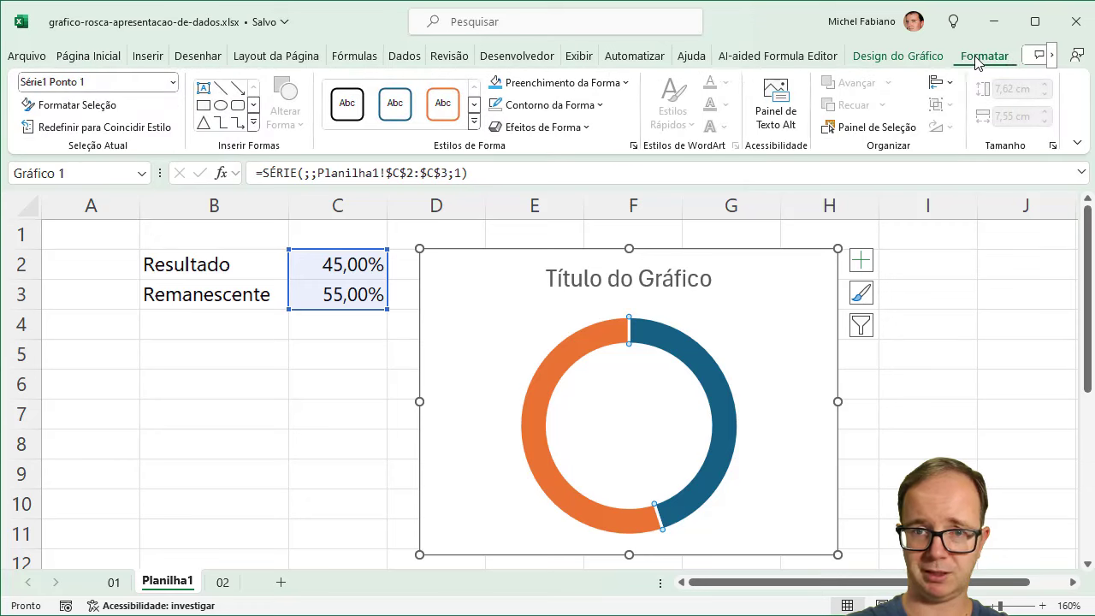
left_click(627, 83)
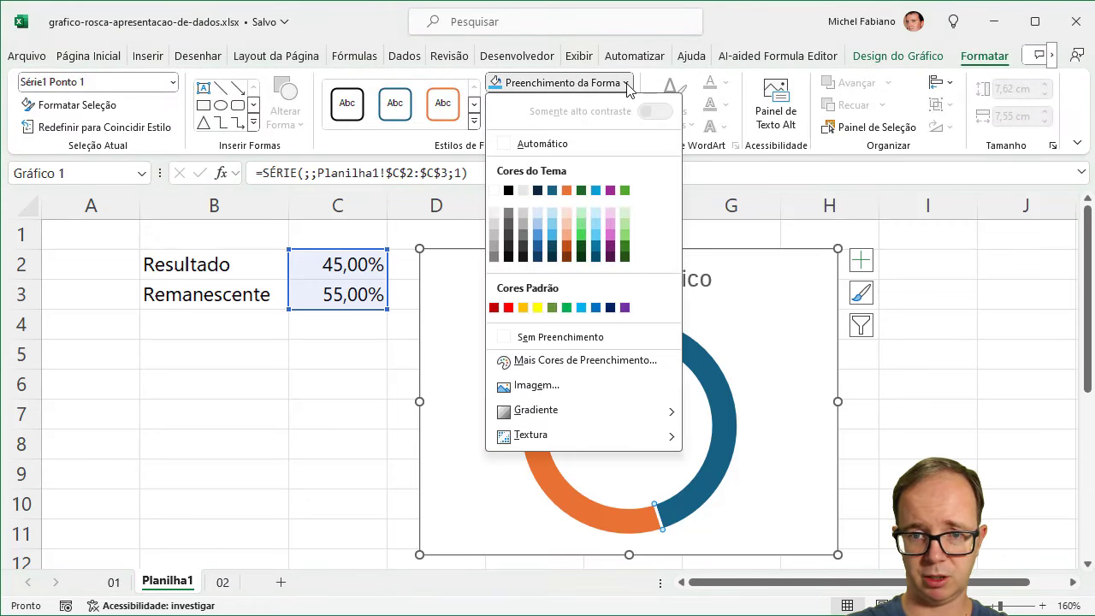
left_click(509, 248)
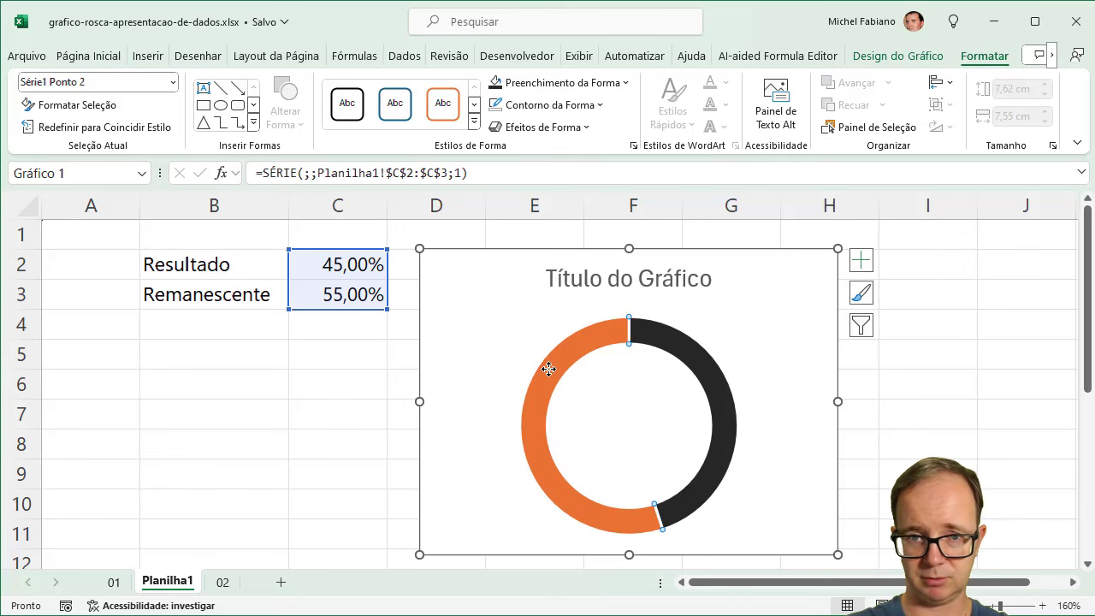
left_click(594, 83)
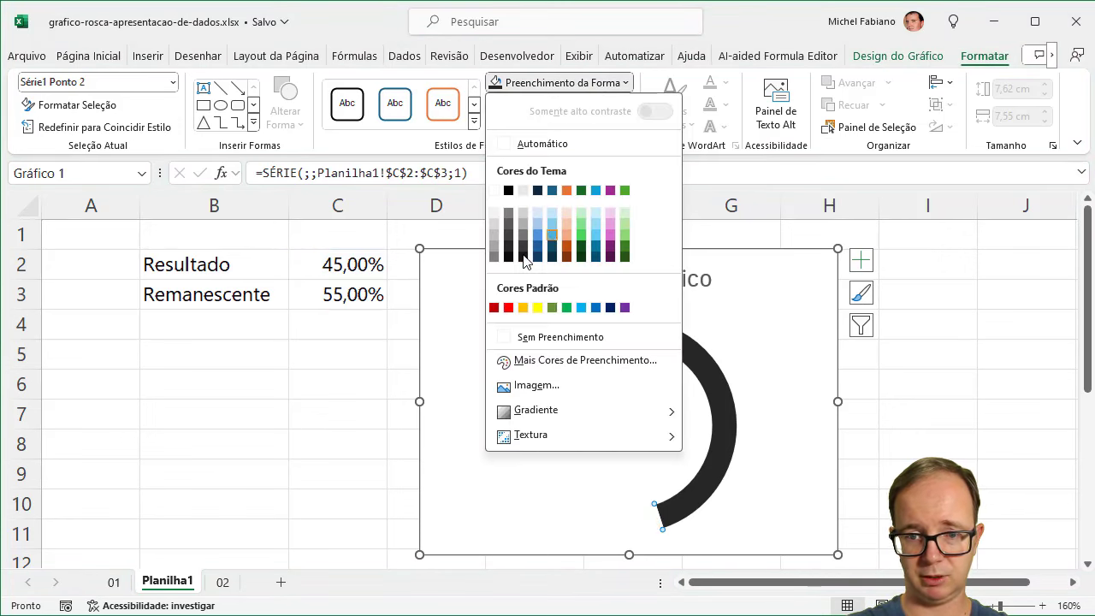
left_click(524, 308)
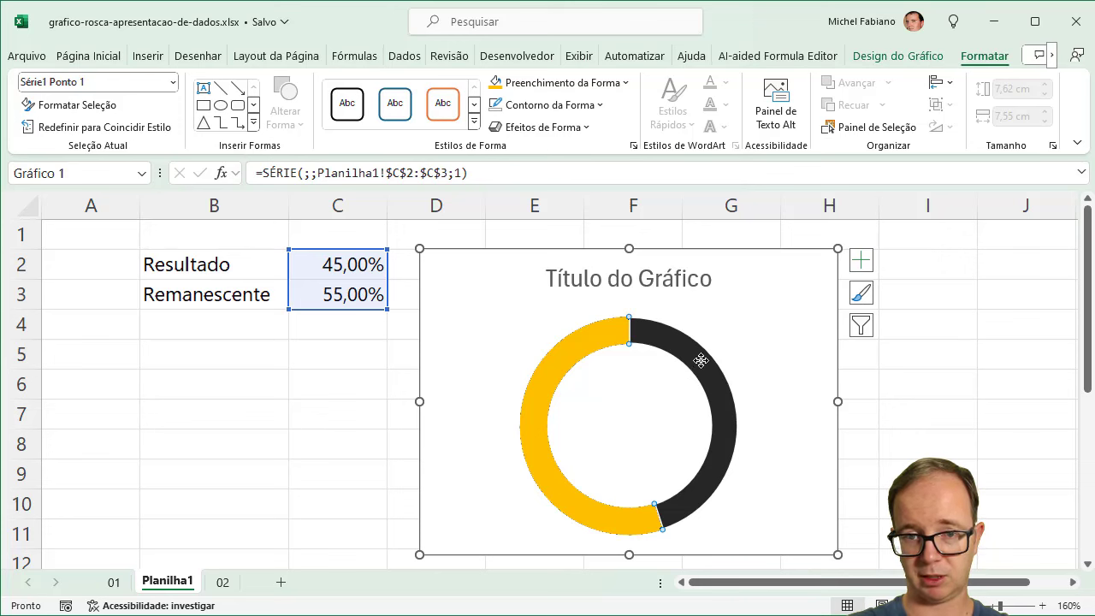
left_click(496, 110)
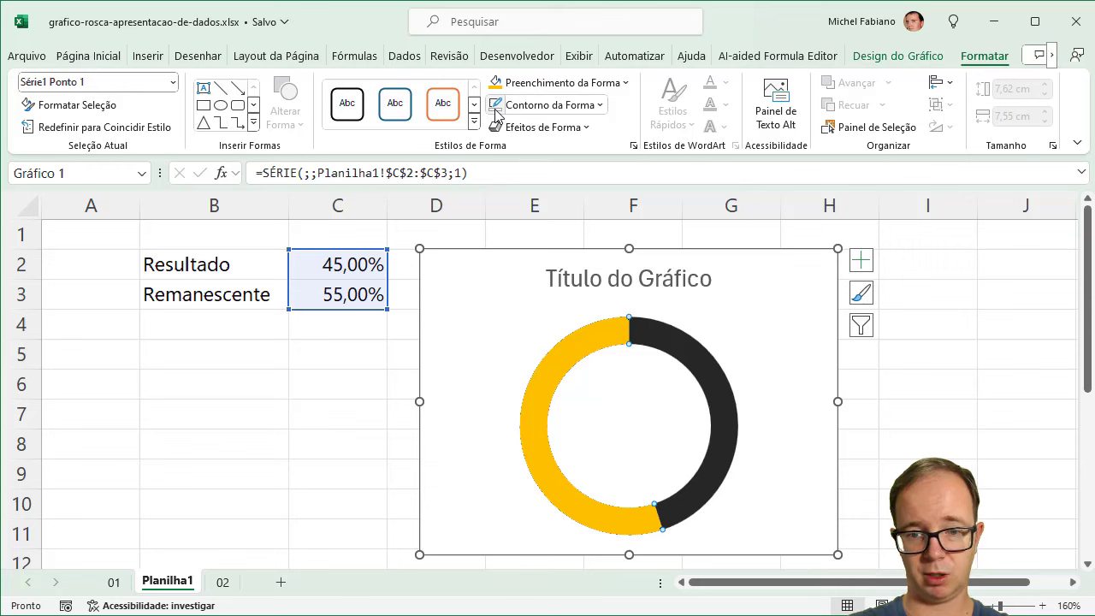
Step: Set the donut hole size to 65% in the data point format pane
right_click(660, 332)
left_click(695, 522)
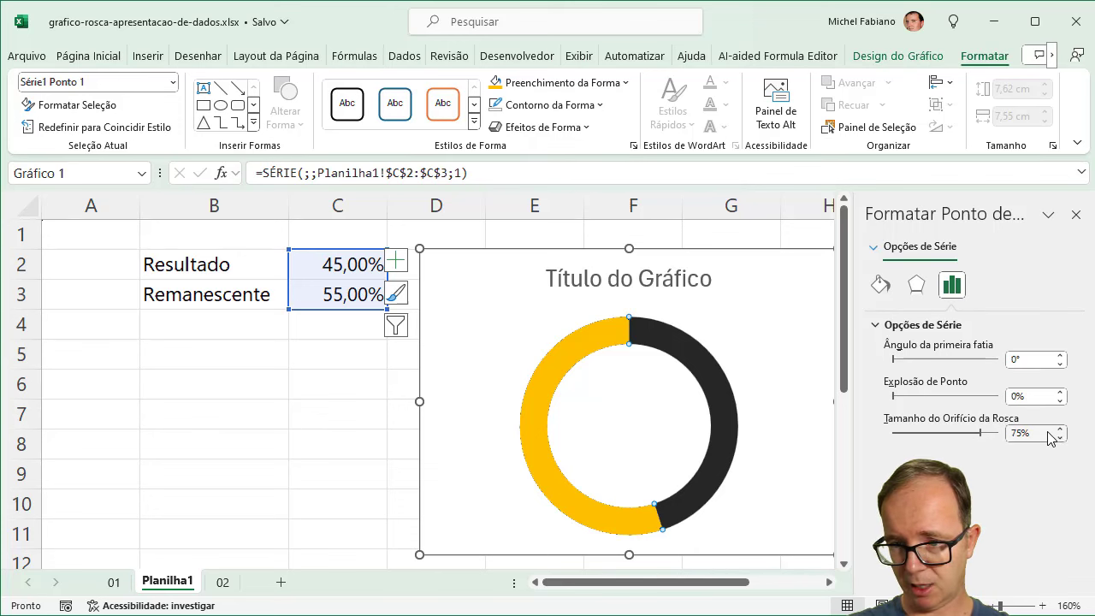
double_click(1018, 433)
type("65")
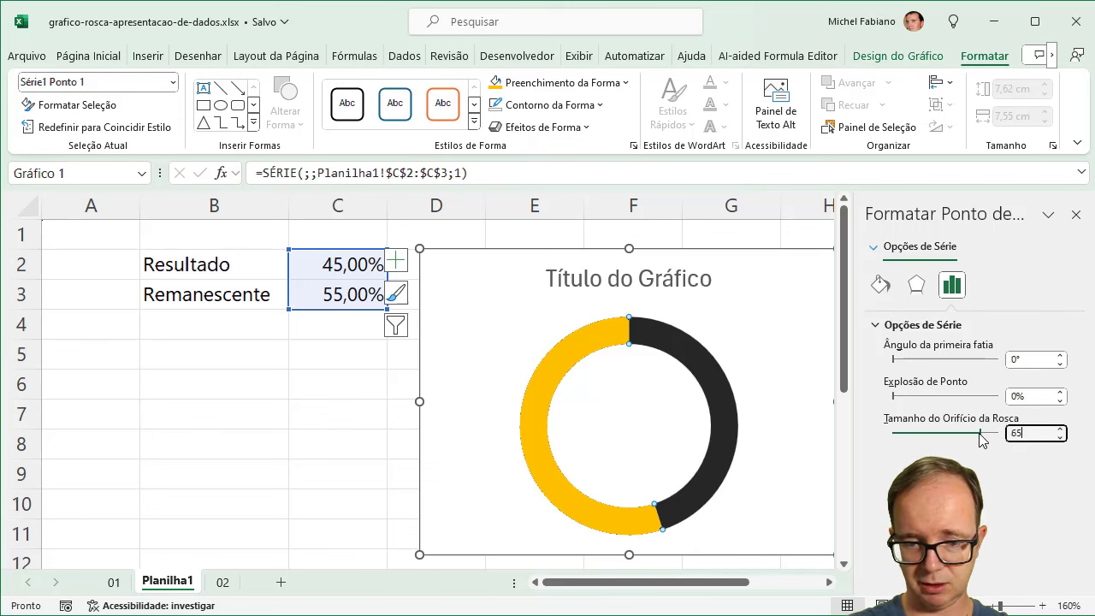
key("Return")
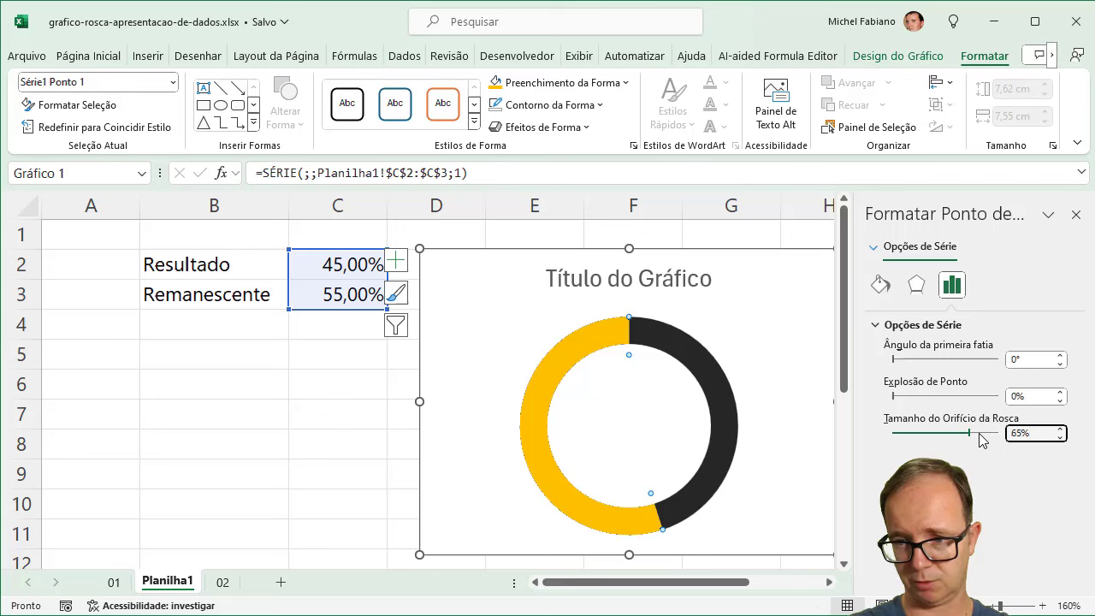
left_click(701, 359)
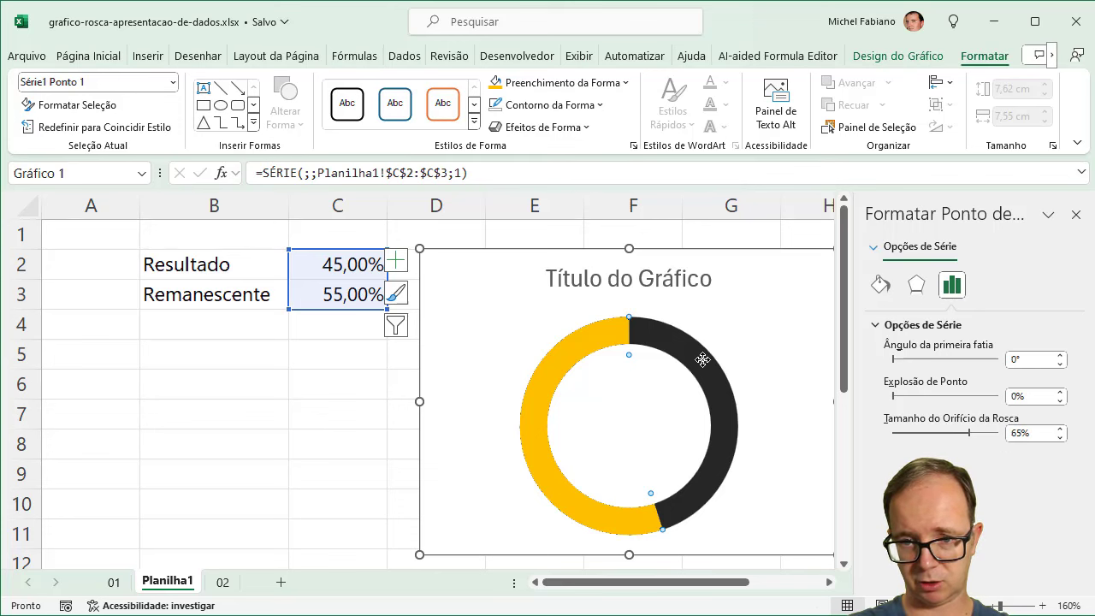
left_click(965, 429)
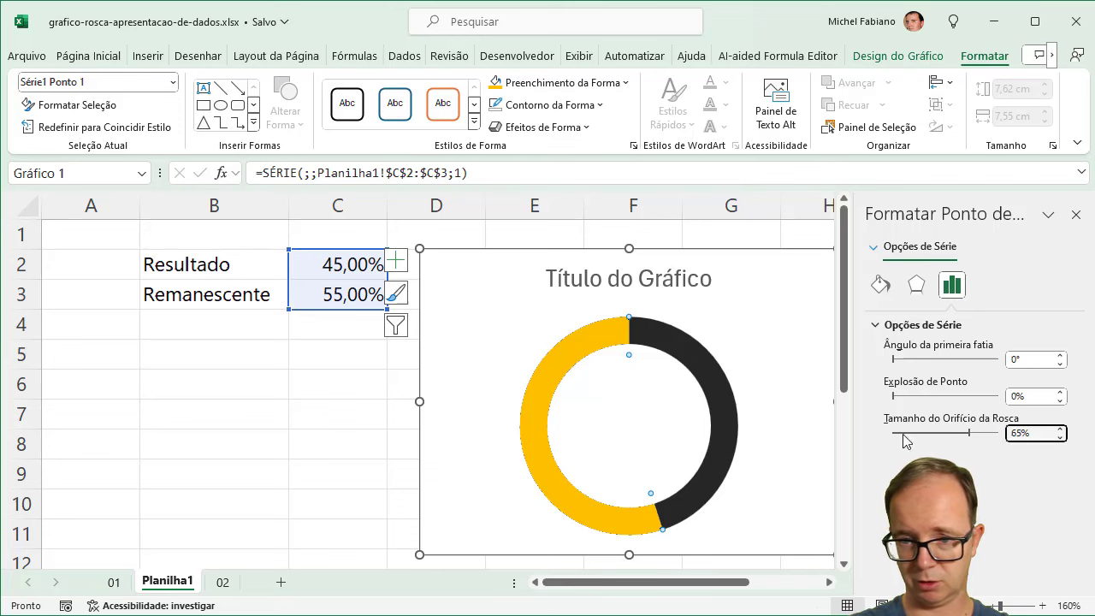
Step: Apply a 65% hole size to the whole donut series and close the pane
left_click(784, 448)
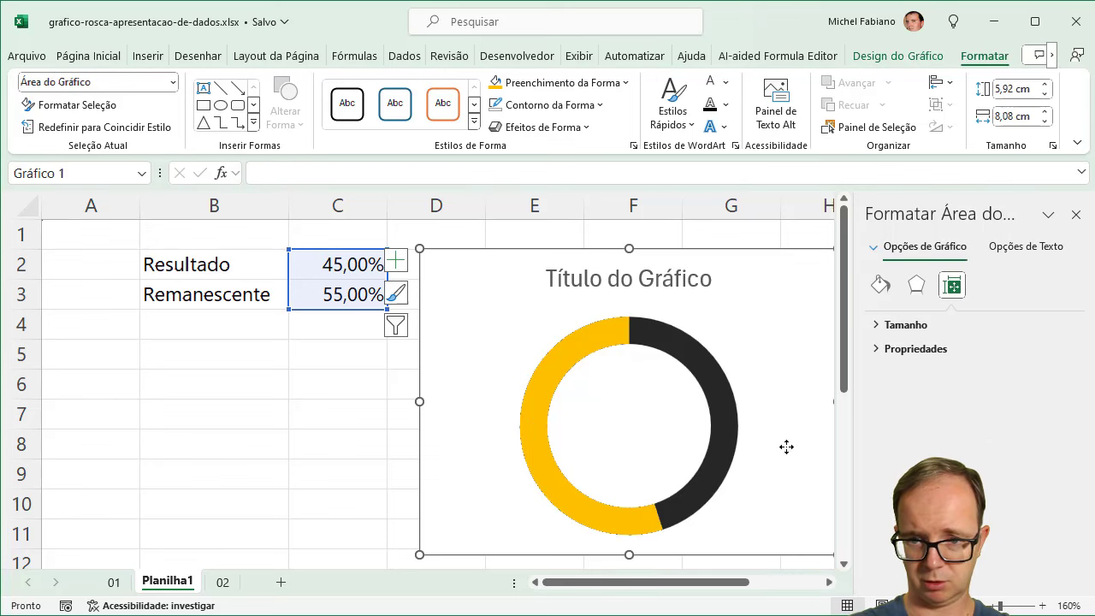
left_click(697, 363)
left_click(975, 425)
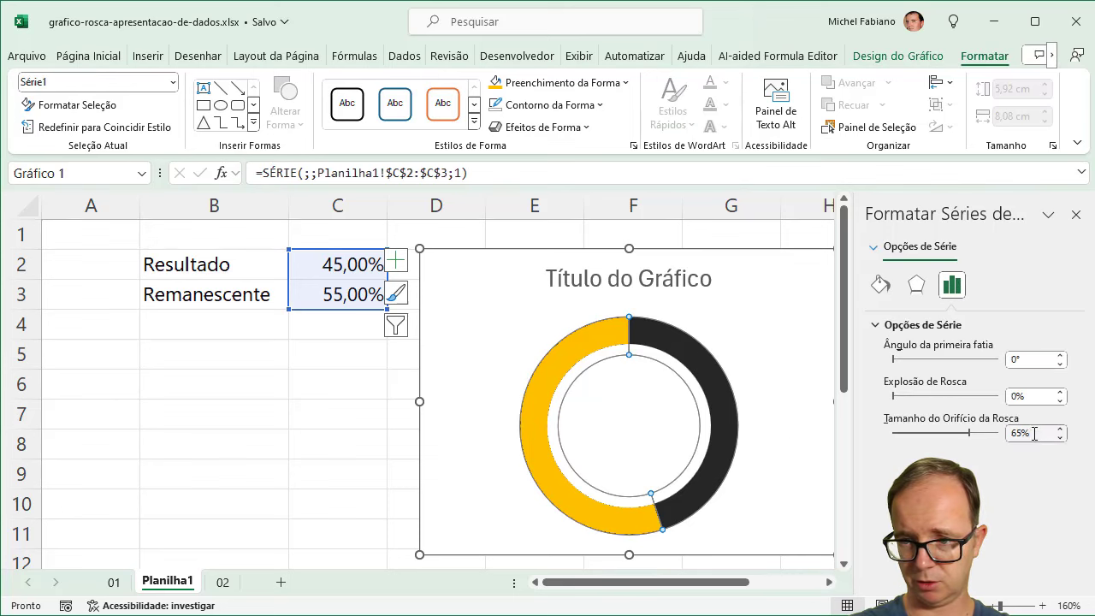
type("65%")
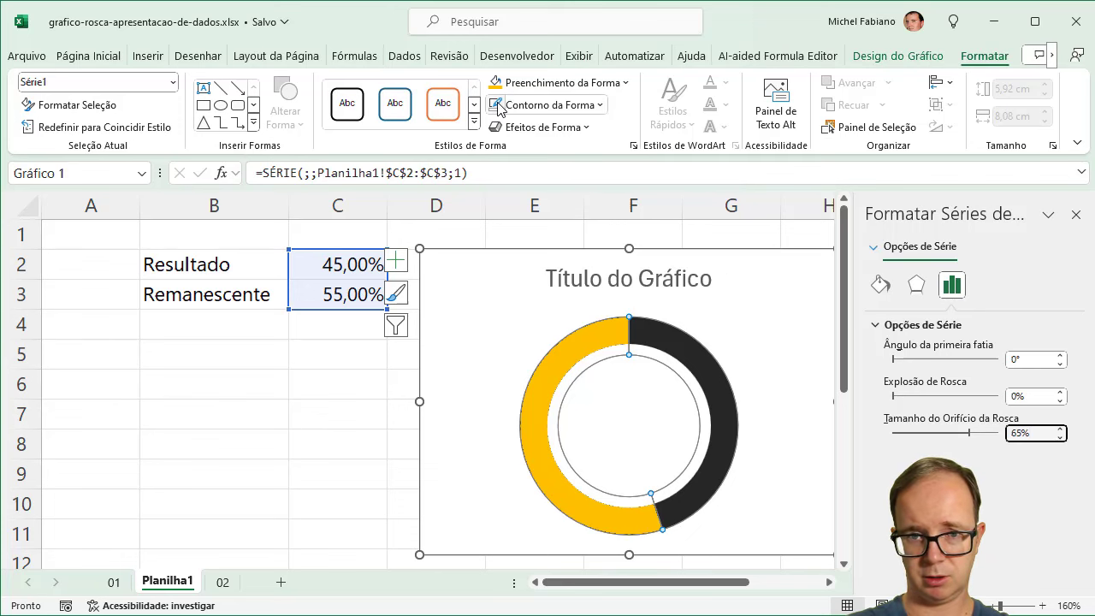
key("Return")
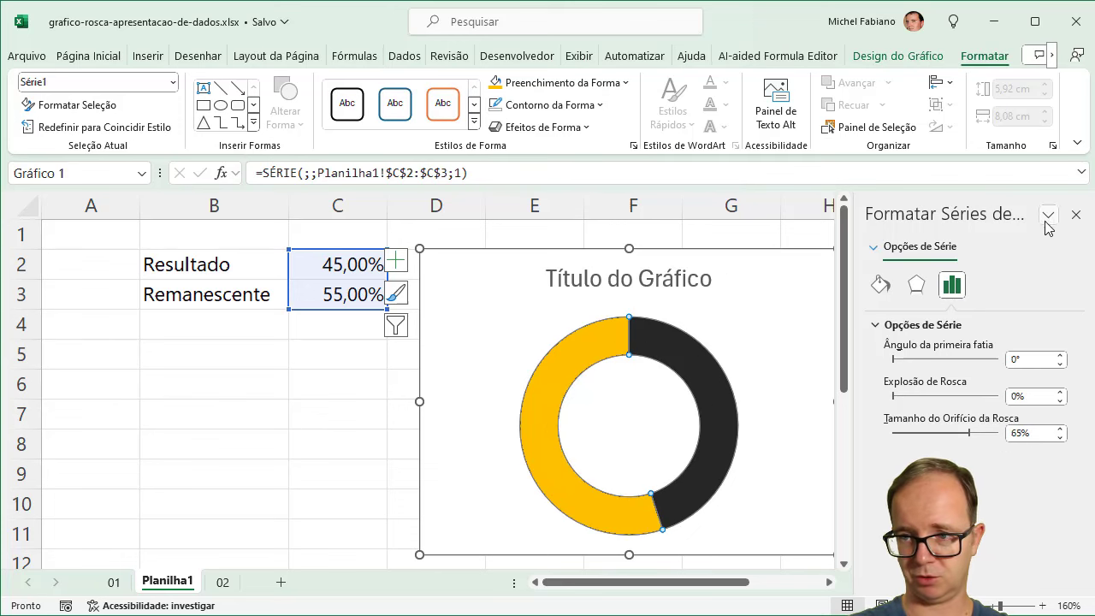
left_click(1078, 216)
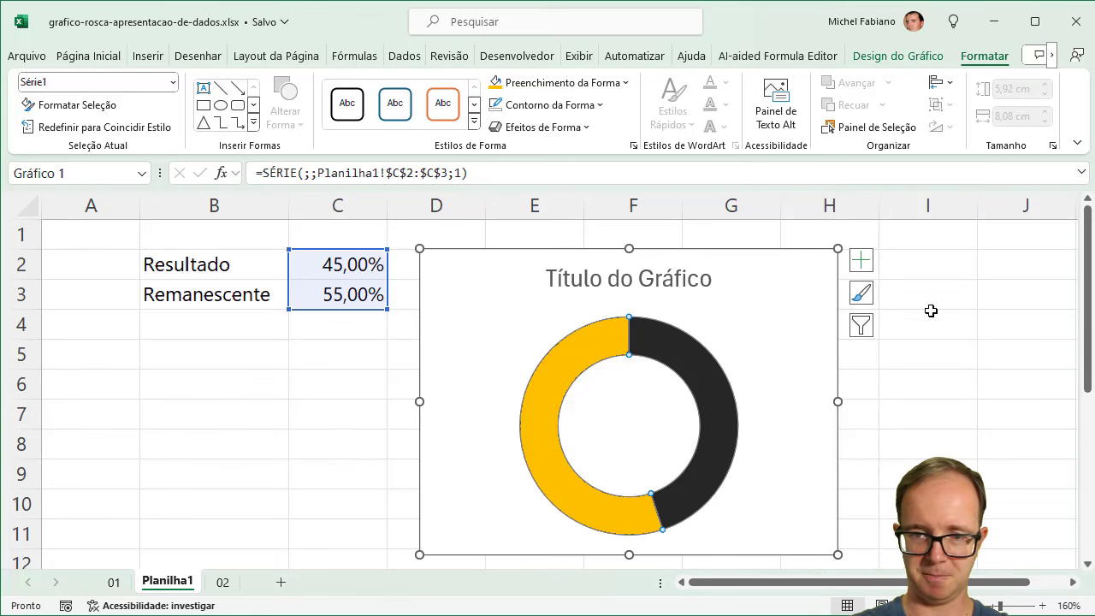
left_click(928, 313)
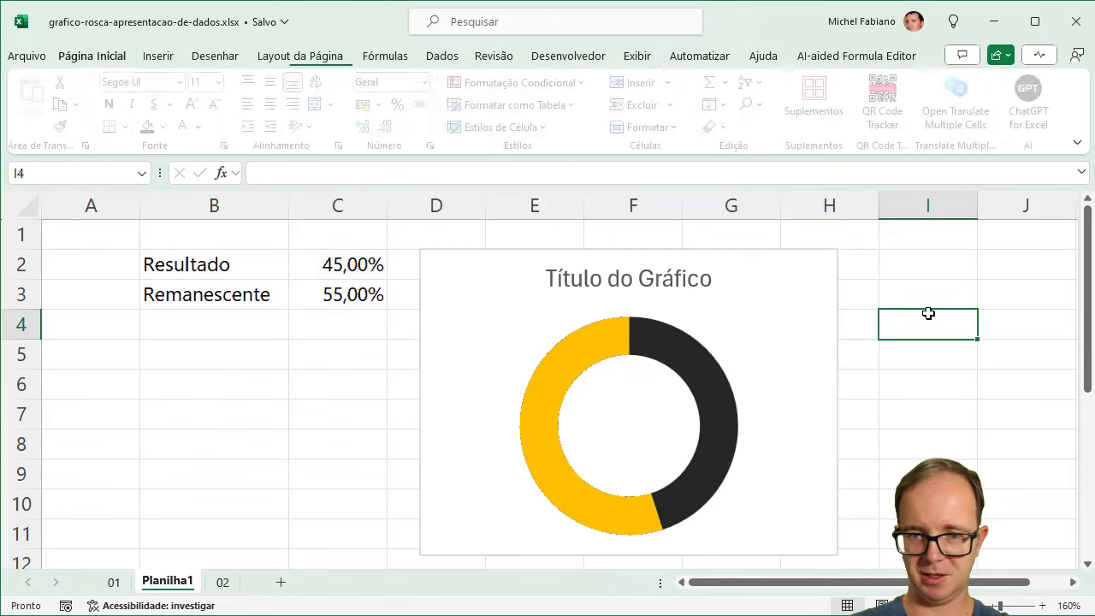
Step: Shrink the donut chart and change its title to 'Desempenho'
left_click(827, 292)
left_click_drag(838, 554, 756, 511)
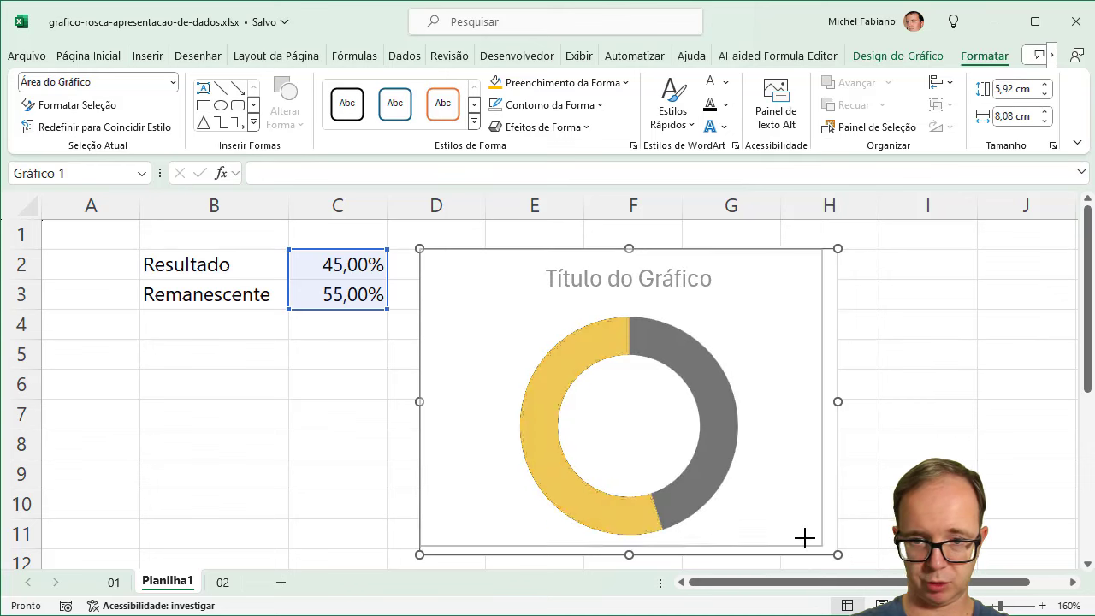
double_click(597, 273)
double_click(598, 273)
triple_click(597, 273)
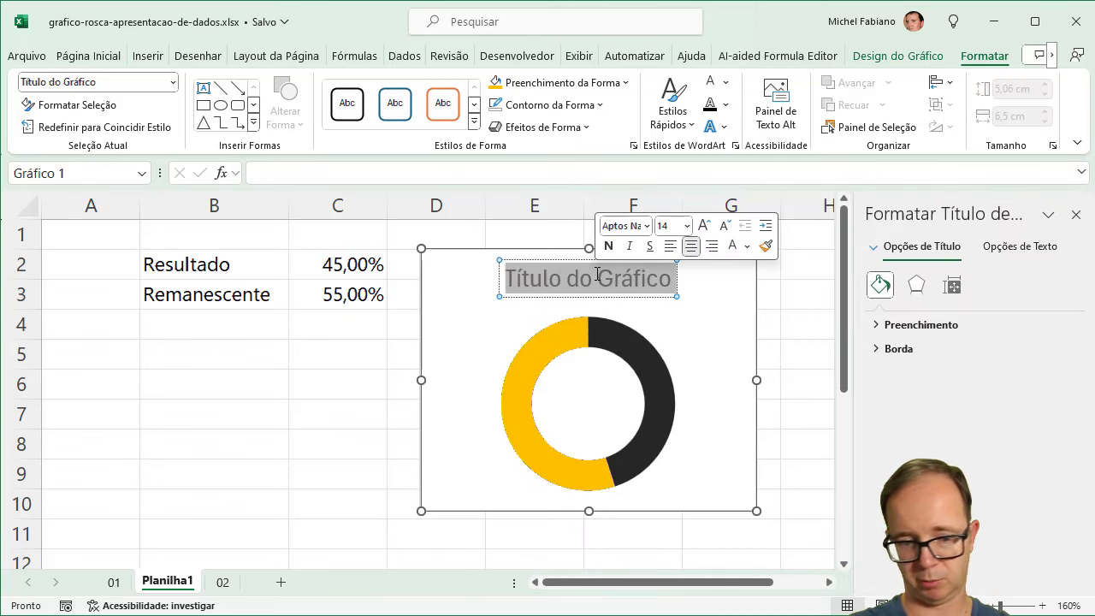
type("Desempenho")
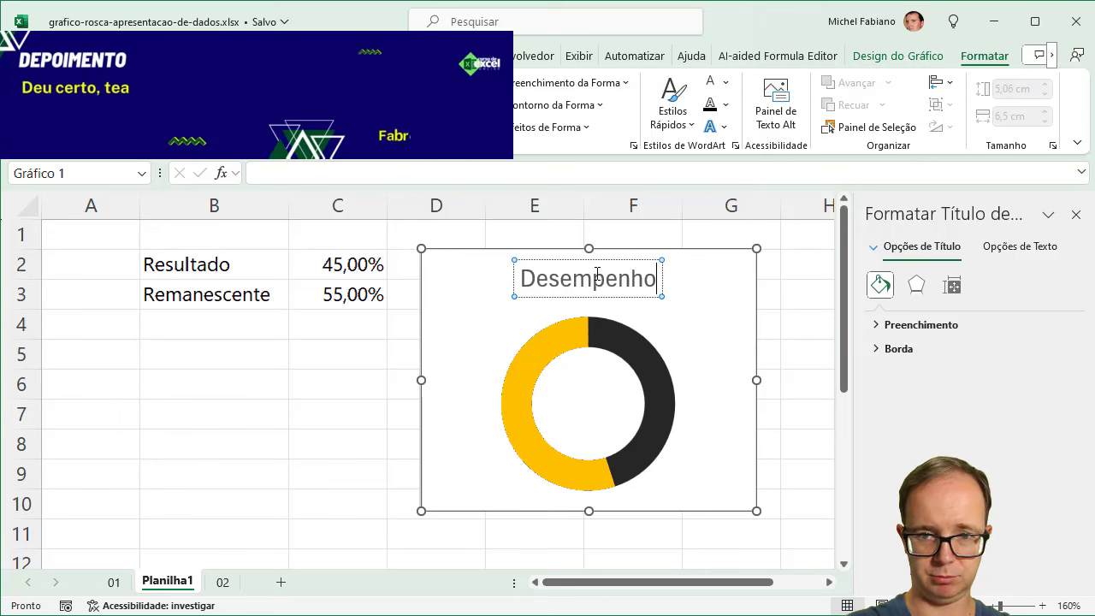
left_click(729, 248)
Step: Give the chart a light grey fill and drop shadow, and bold the title
left_click(730, 248)
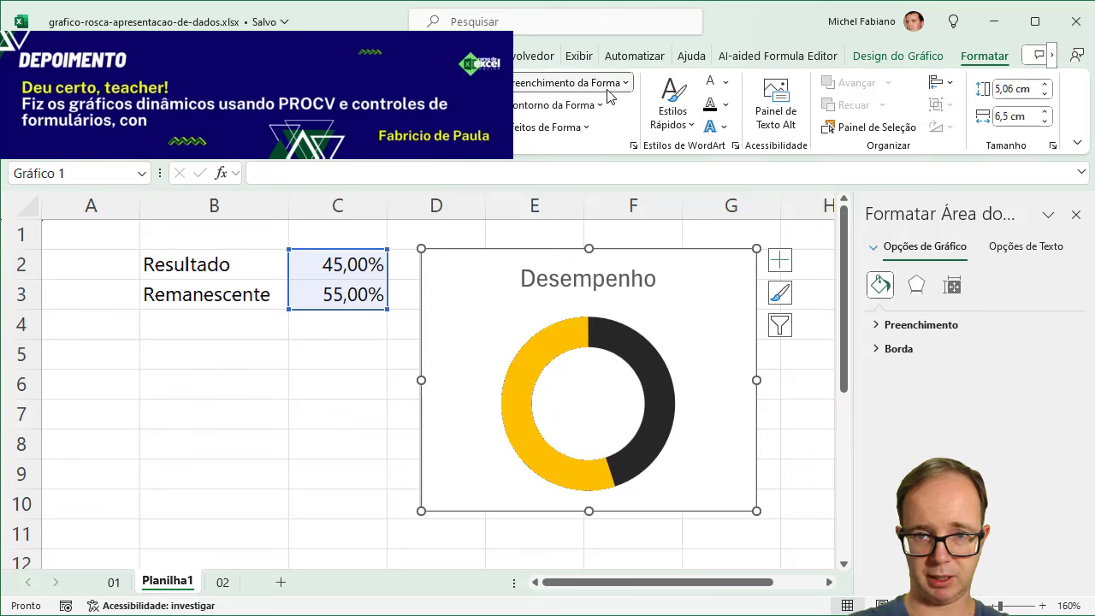
left_click(569, 82)
left_click(495, 214)
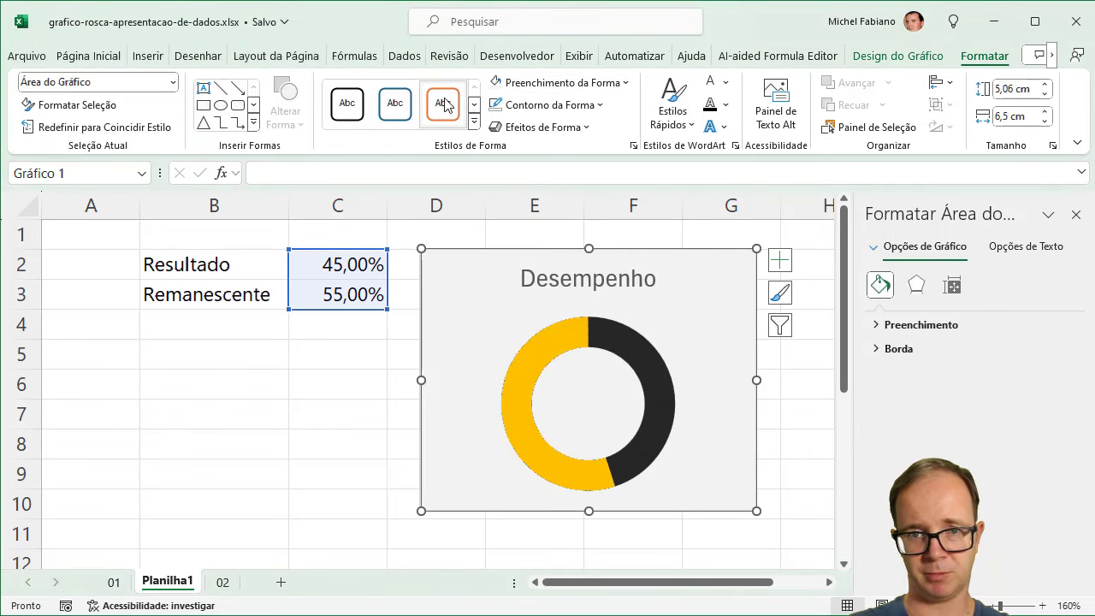
left_click(558, 127)
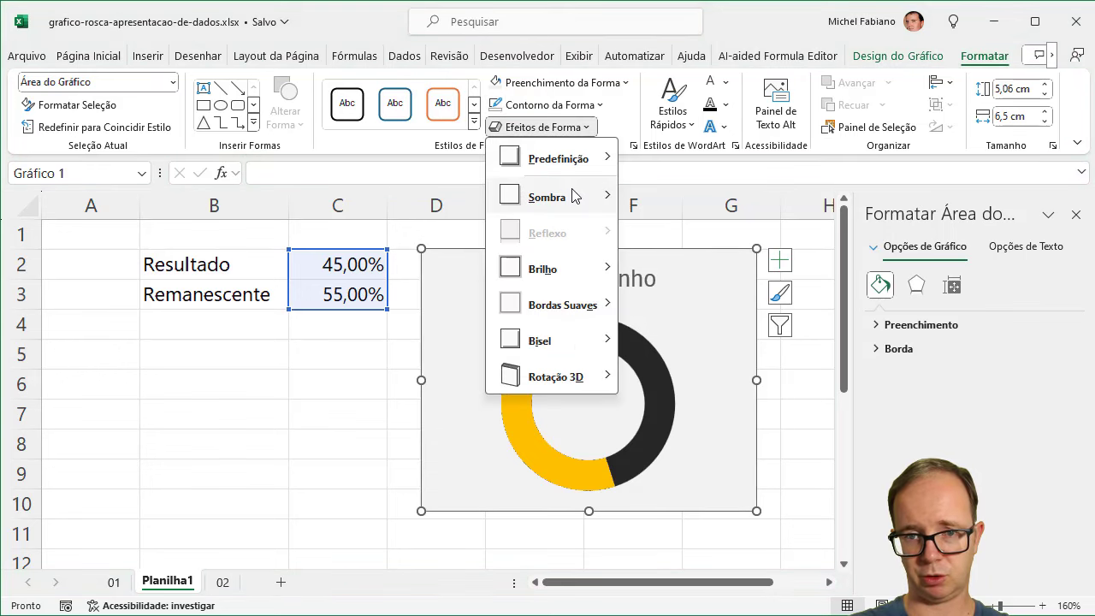
mouse_move(548, 197)
left_click(701, 243)
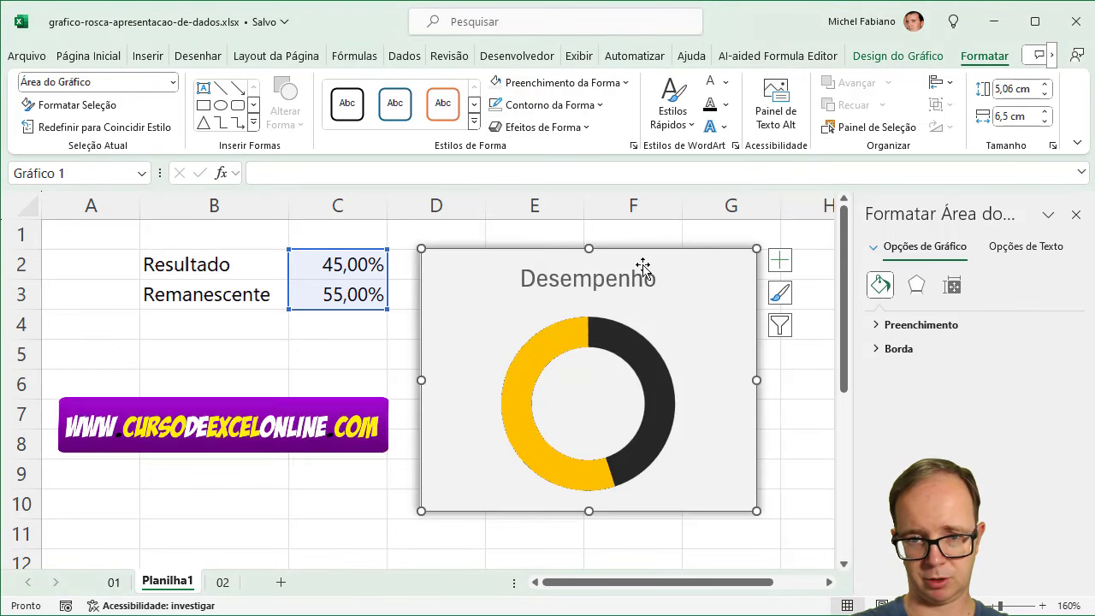
left_click(591, 289)
key("ctrl+n")
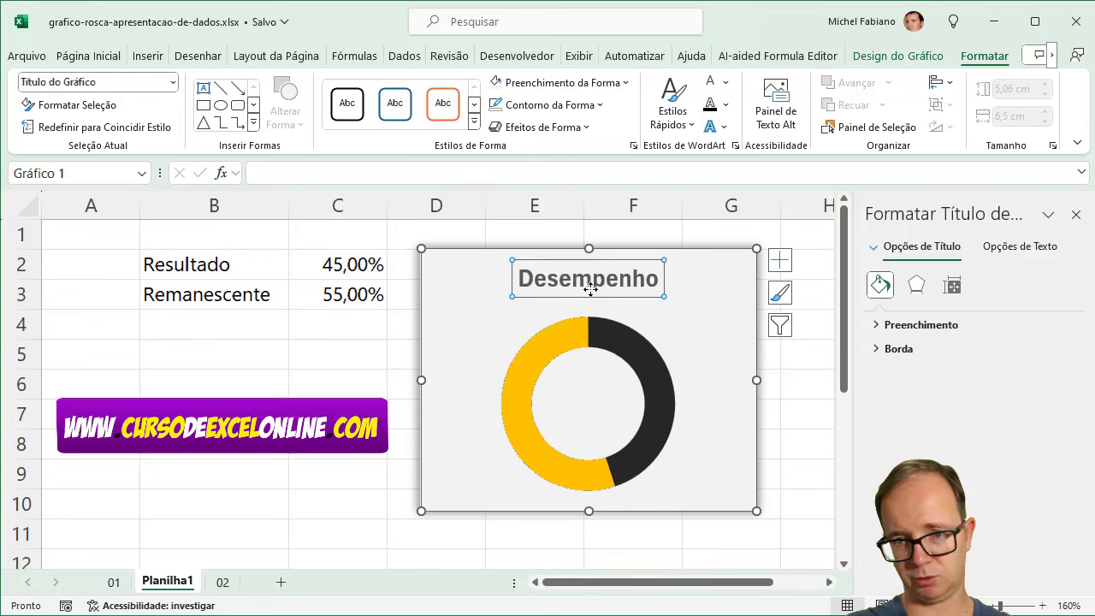
left_click(804, 378)
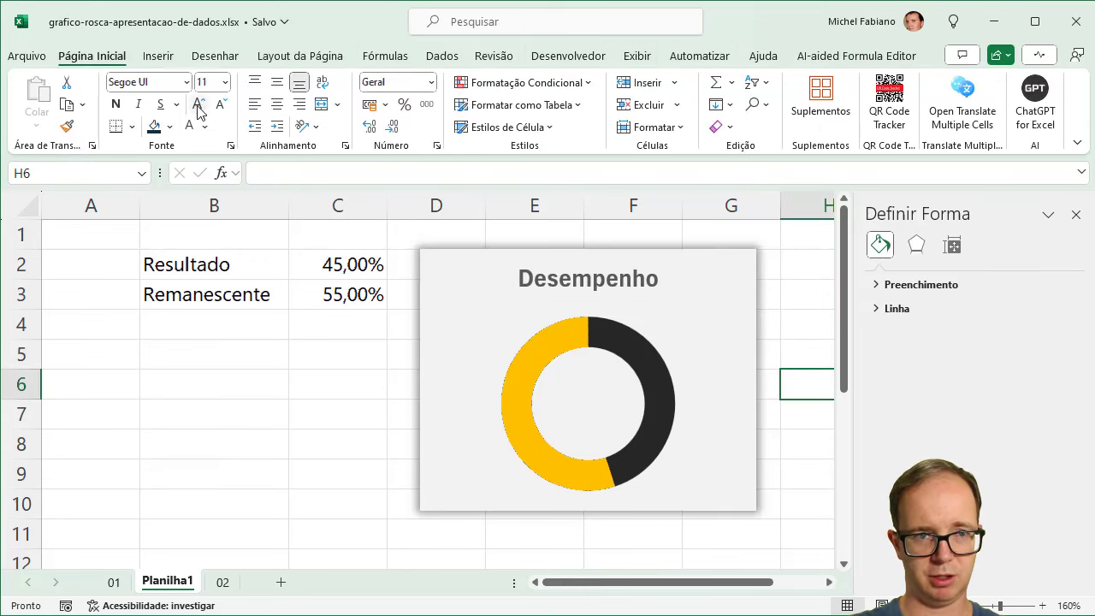
Step: Add a text box linked to =$C$2 showing 45,00% and move it into the donut
left_click(158, 56)
left_click(225, 128)
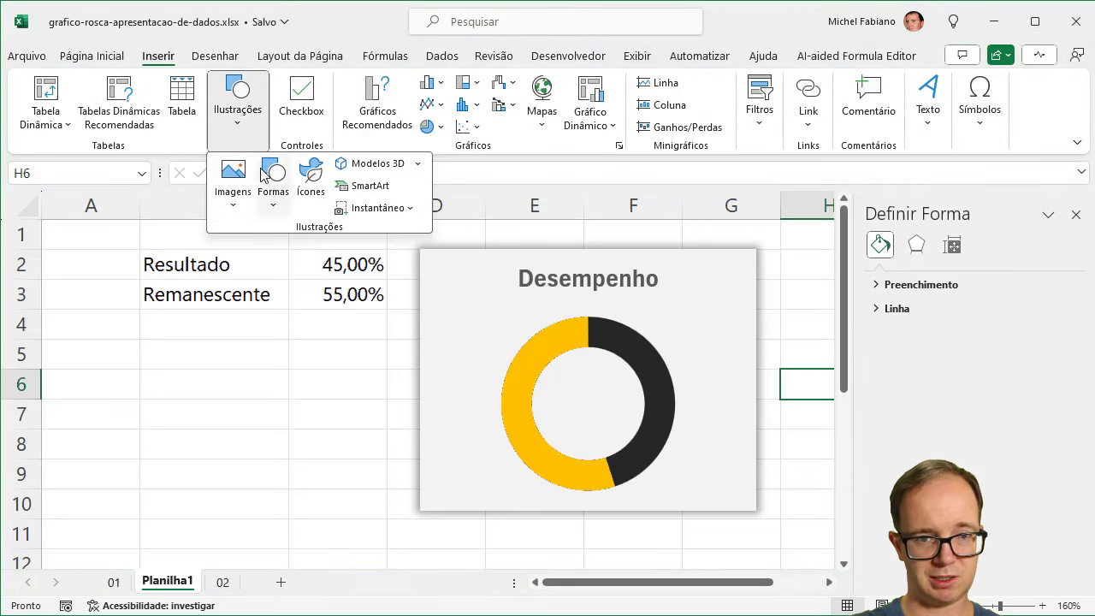
left_click(273, 176)
left_click(272, 249)
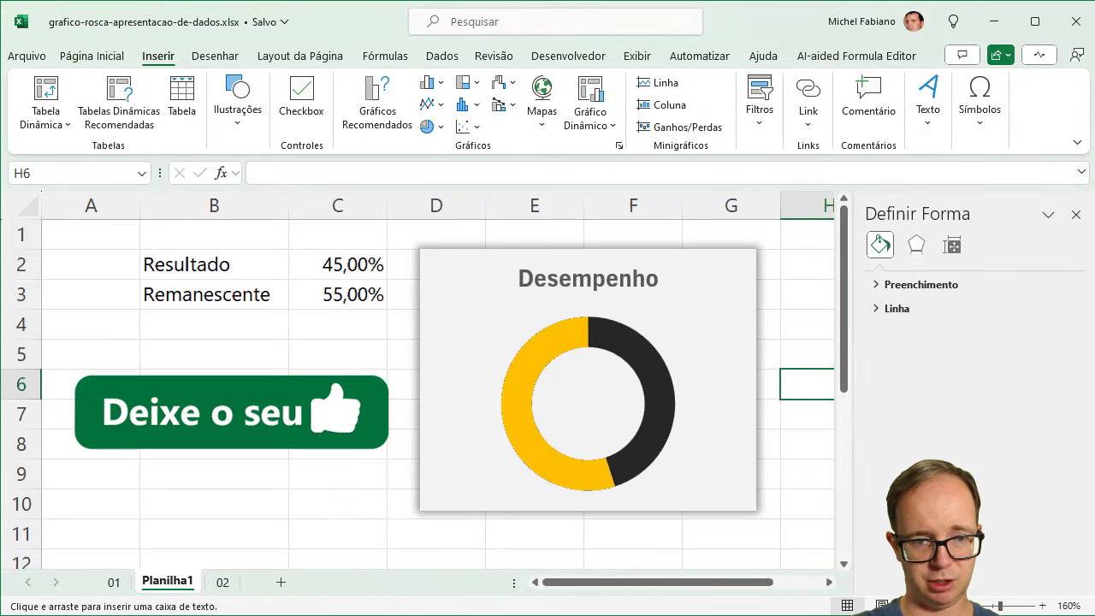
left_click(248, 387)
left_click(294, 174)
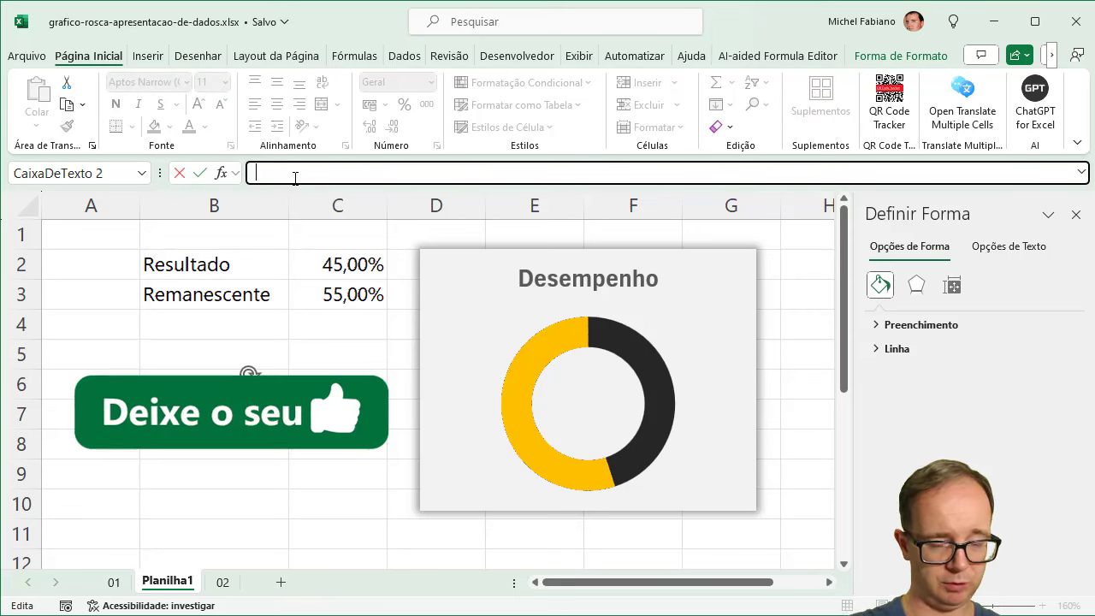
type("=")
left_click(354, 266)
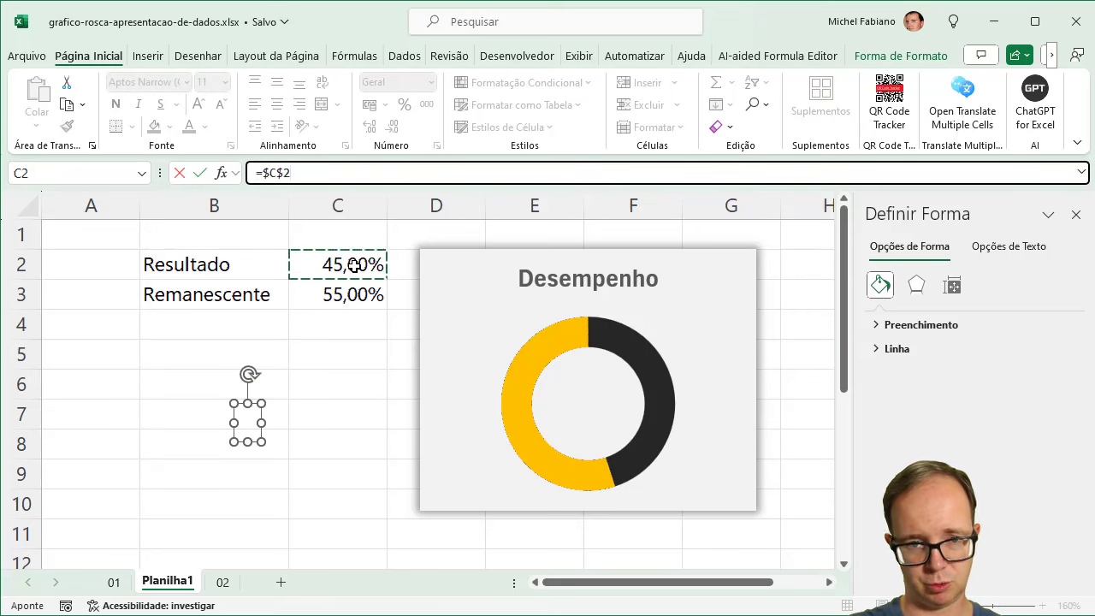
key("Return")
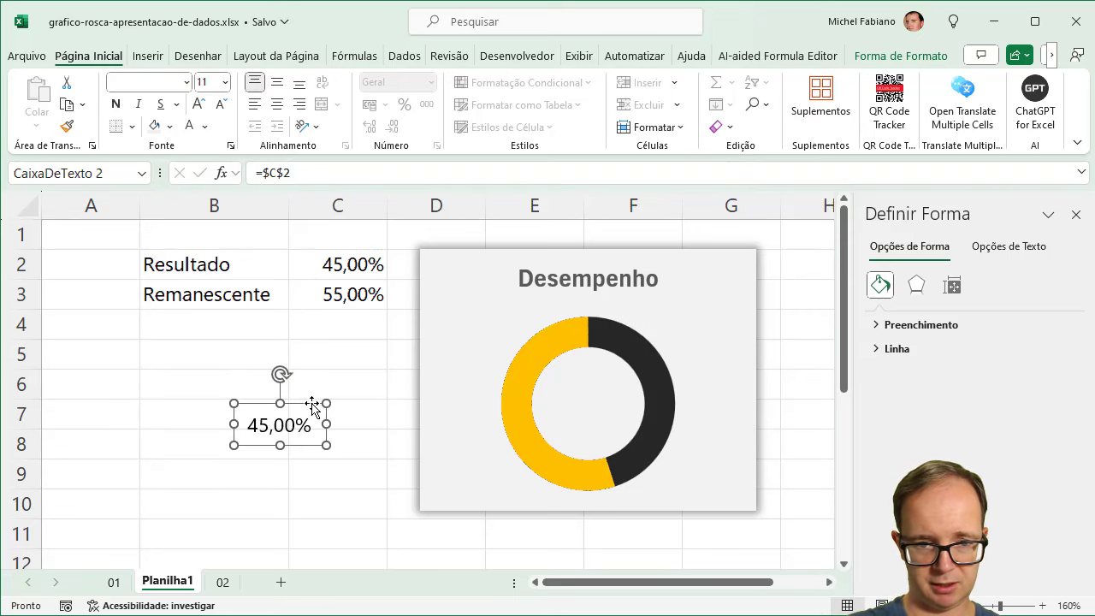
left_click_drag(310, 408, 621, 380)
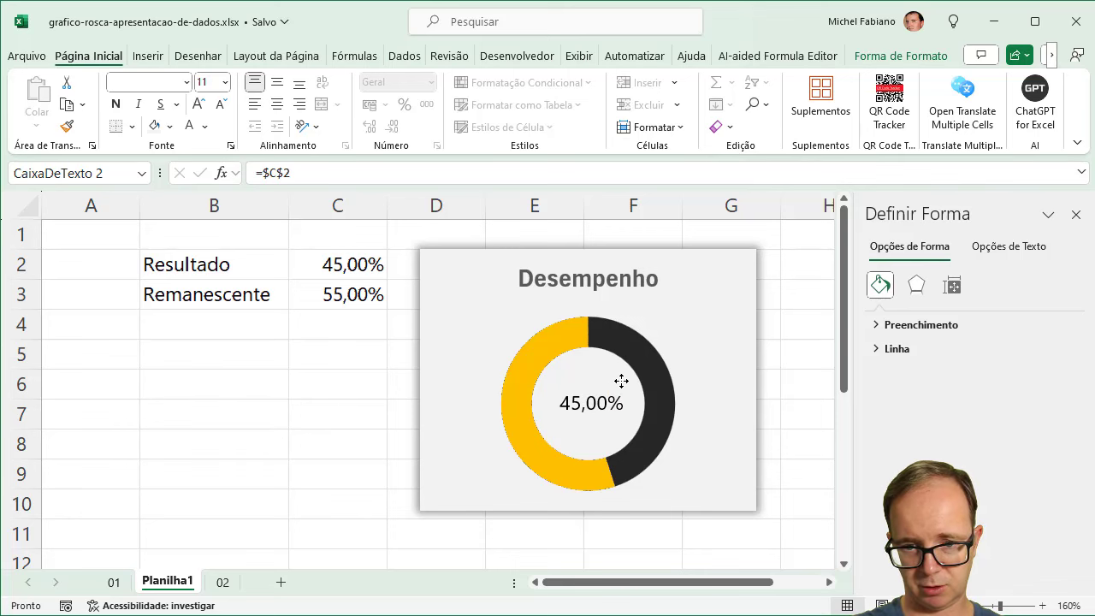
Step: Make the label bold 14-point, centred horizontally and vertically within the donut hole
left_click(202, 104)
left_click(202, 104)
left_click(117, 105)
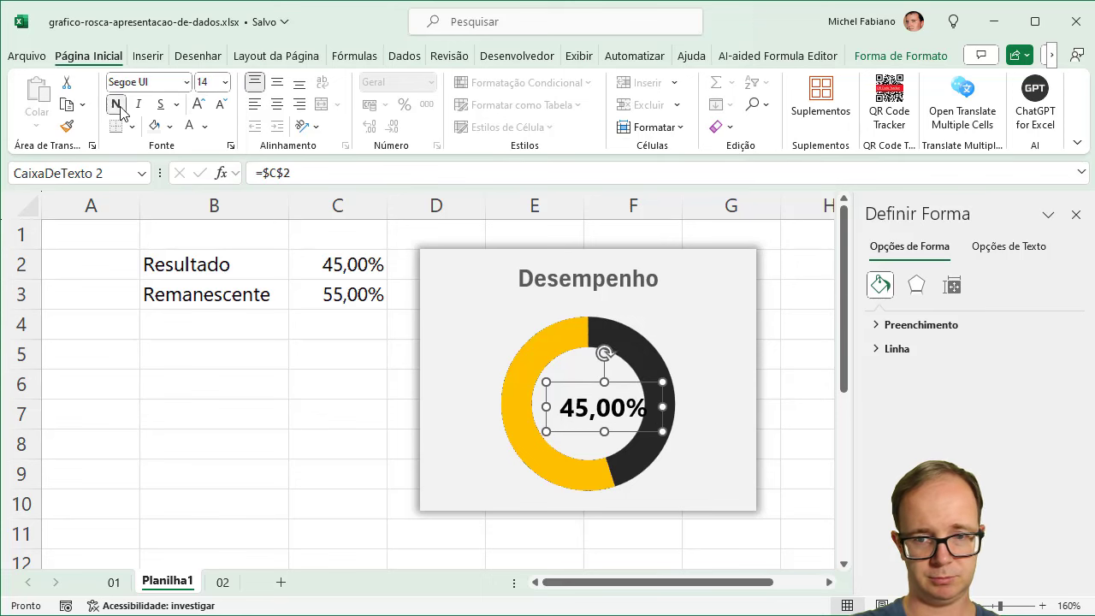
left_click(277, 82)
left_click(276, 104)
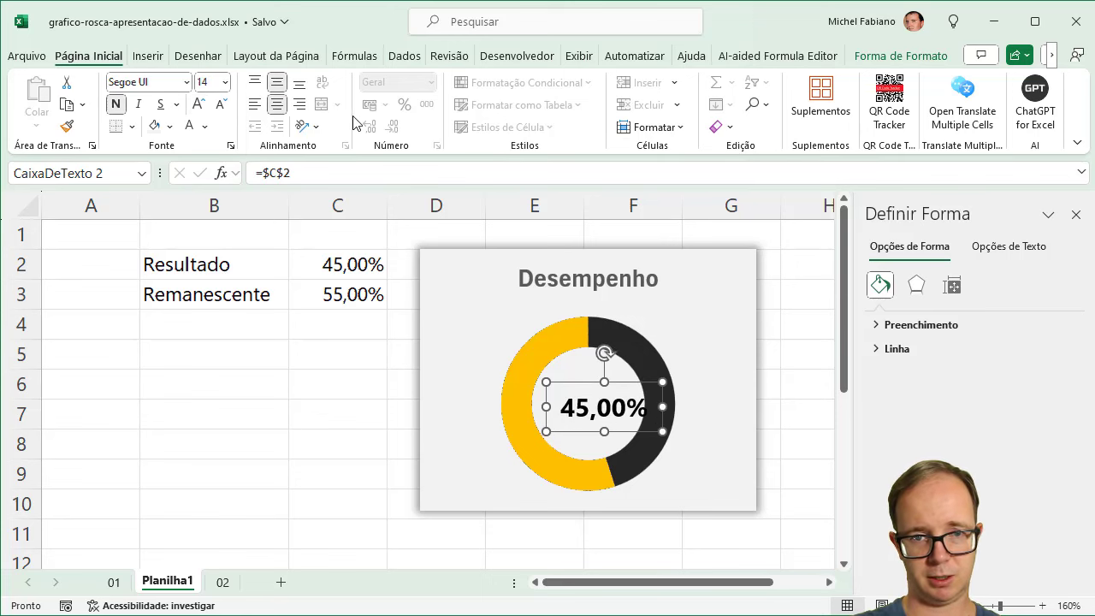
left_click_drag(642, 385, 631, 378)
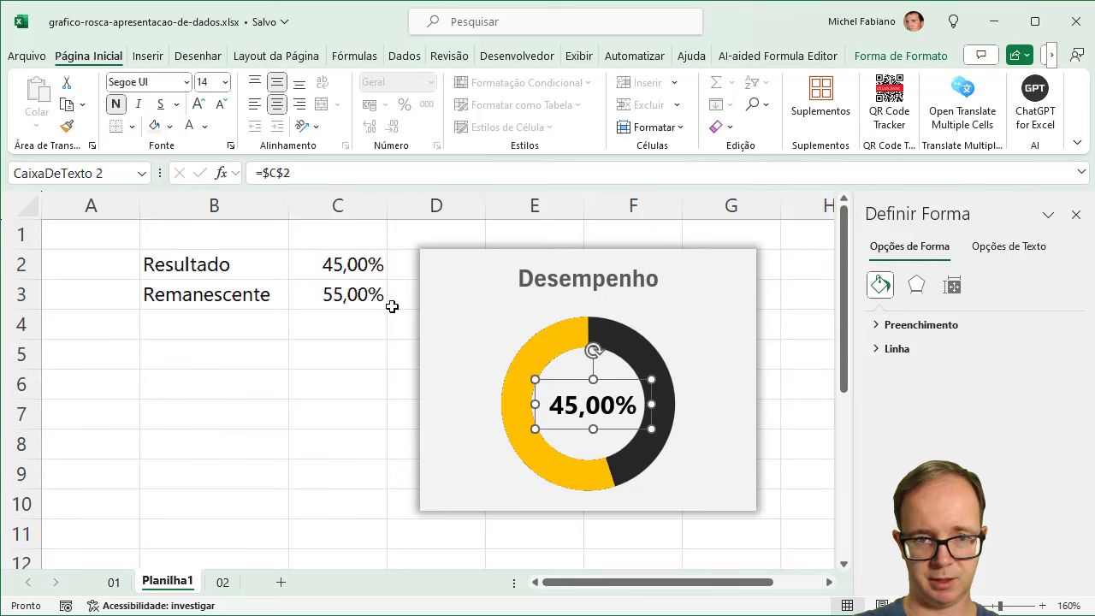
left_click(340, 266)
Step: Enter 67% then 87% in C2, so Remanescente reads 13,00% and the label 87,00%
type("6")
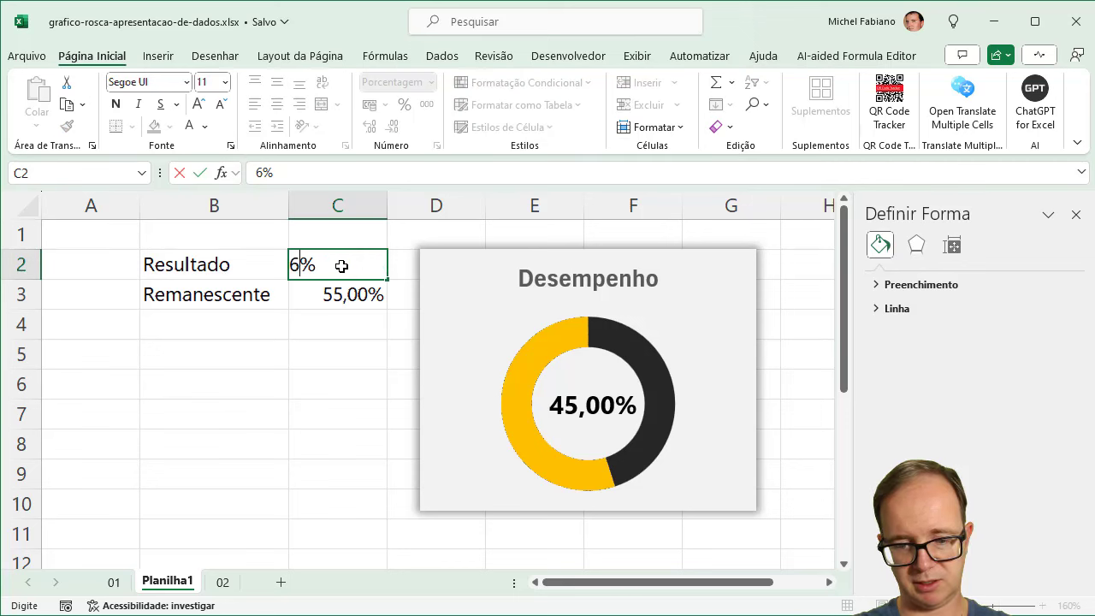
type("7")
key("Return")
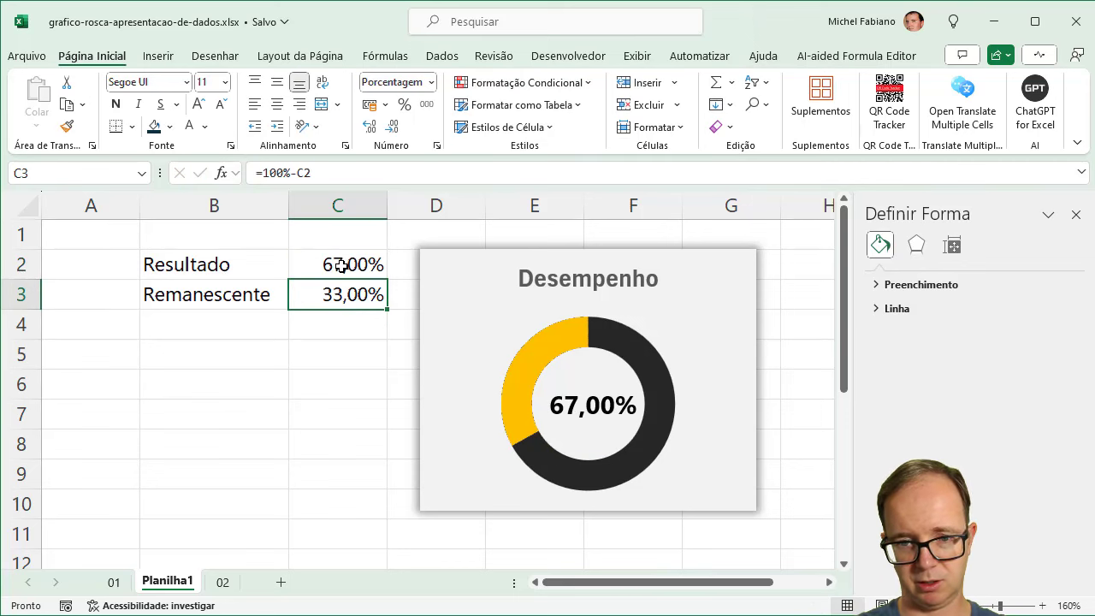
left_click(341, 265)
type("87")
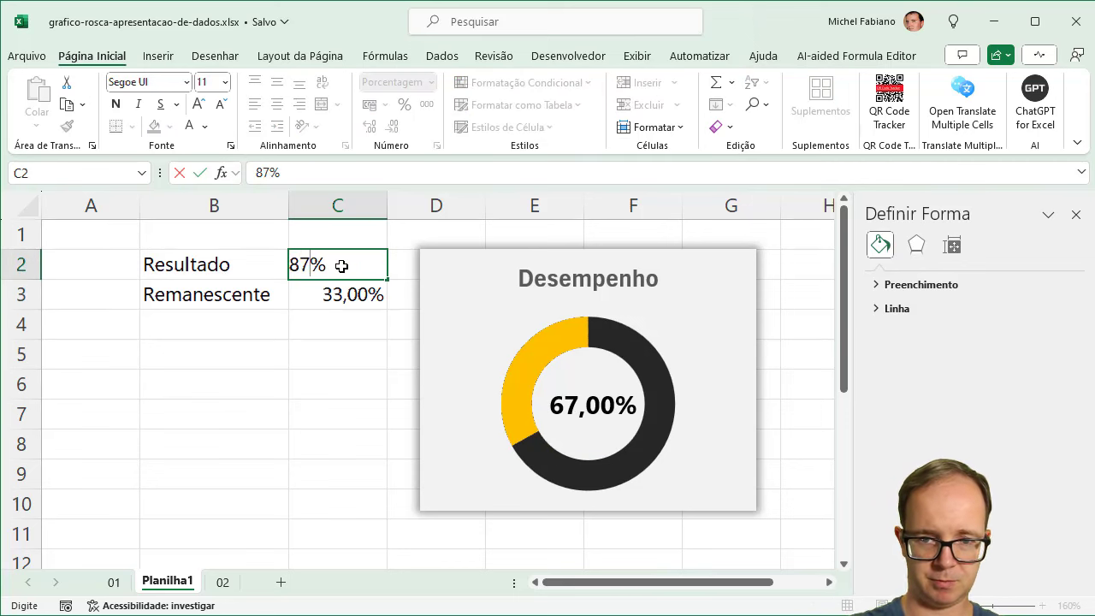
key("Return")
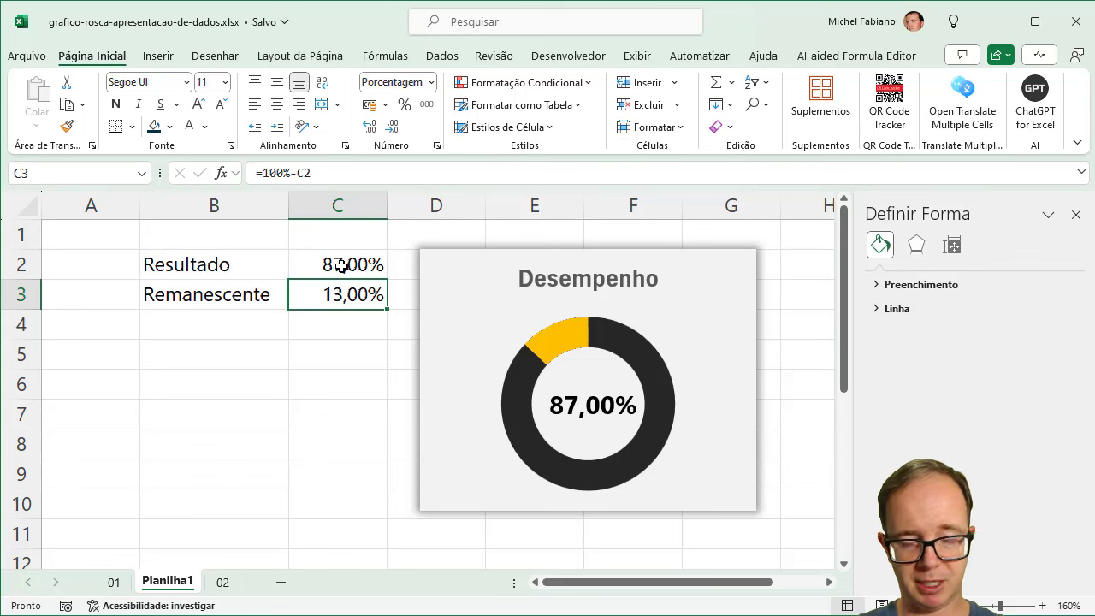
Step: On sheet 02, insert a doughnut chart from the values in C4:C5
left_click(222, 583)
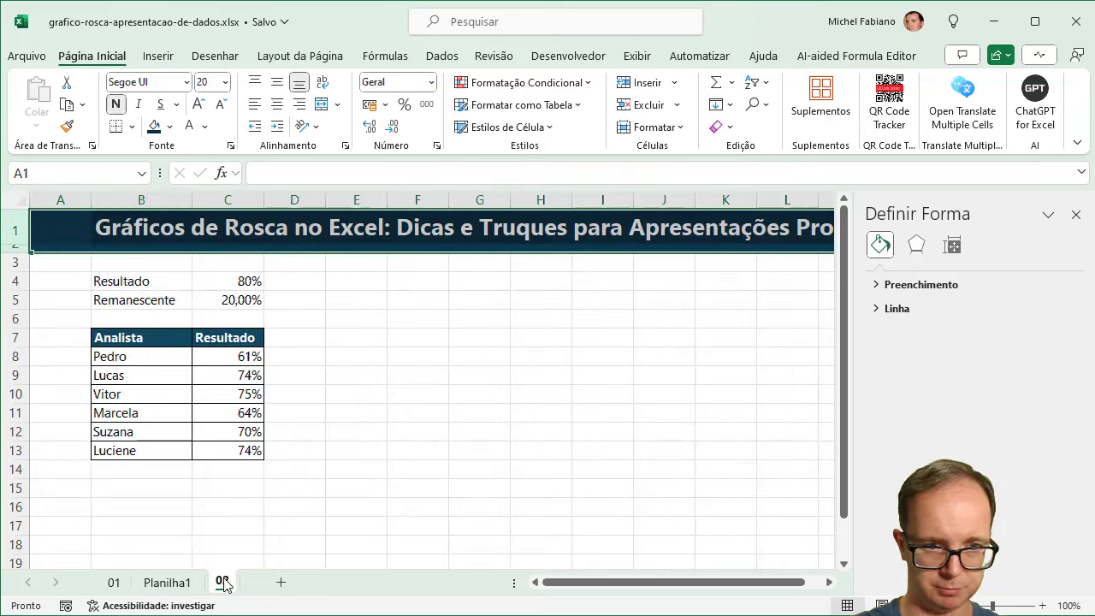
left_click(1077, 215)
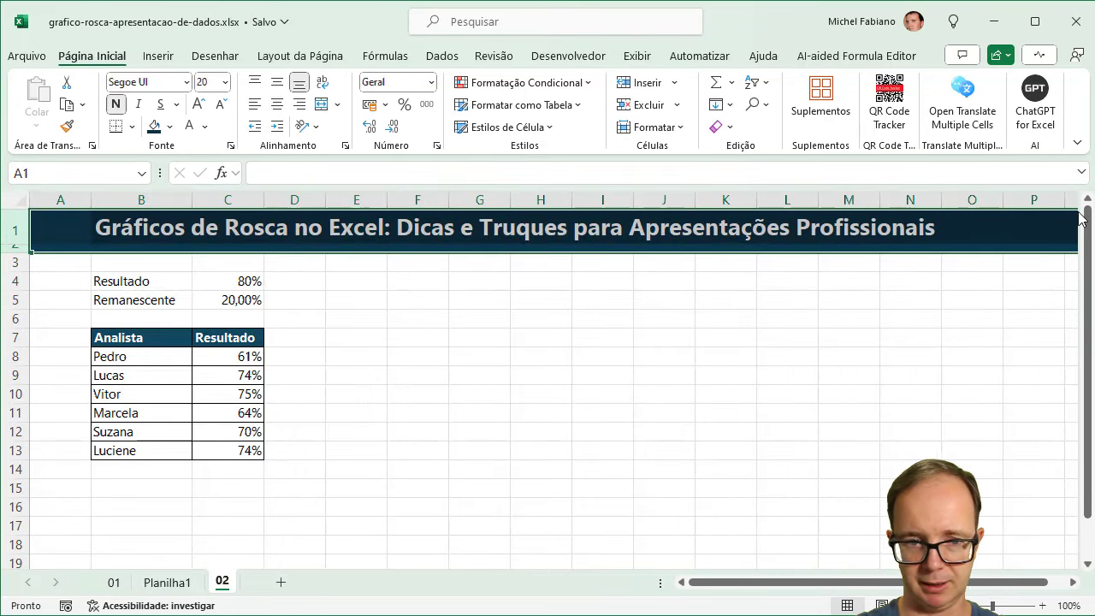
left_click(453, 320)
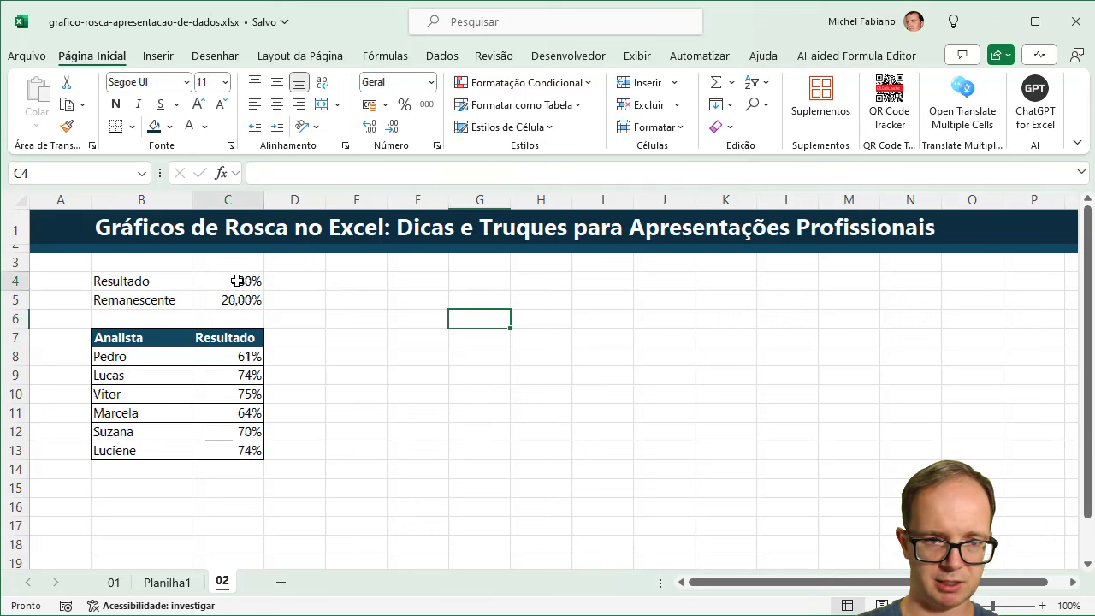
left_click_drag(237, 282, 236, 303)
left_click(158, 56)
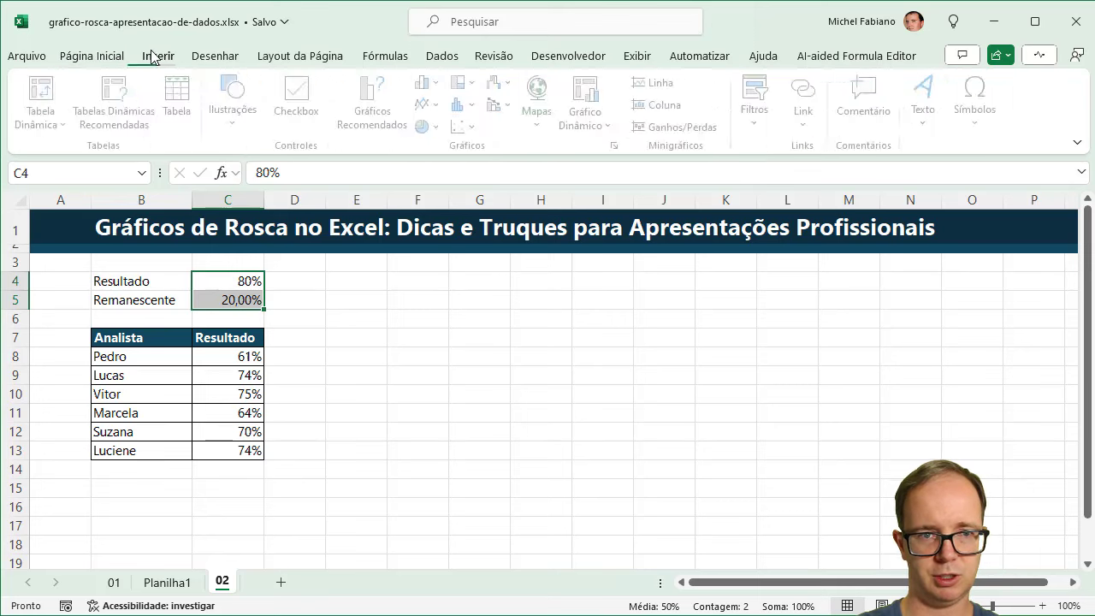
left_click(442, 129)
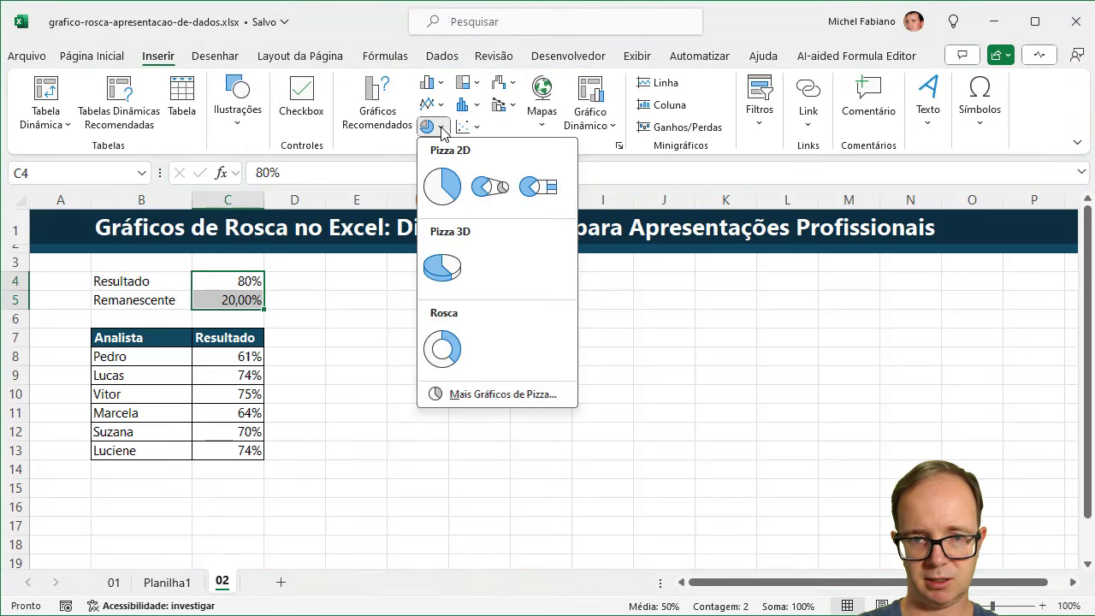
left_click(449, 345)
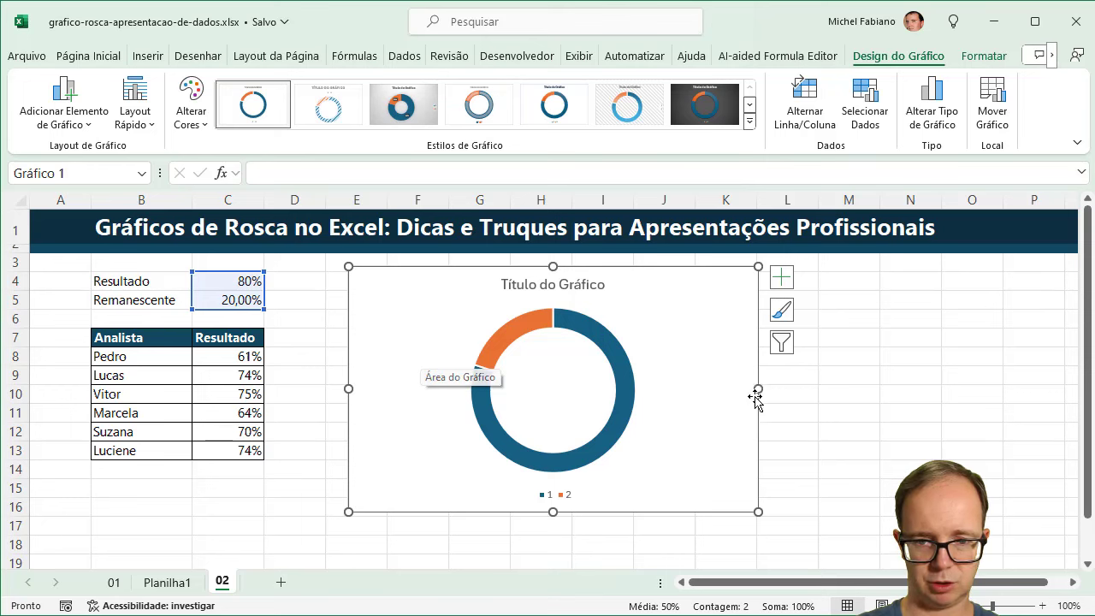
Step: Narrow the chart, delete its legend, and start retitling it 'Desempenho'
left_click_drag(758, 388, 588, 381)
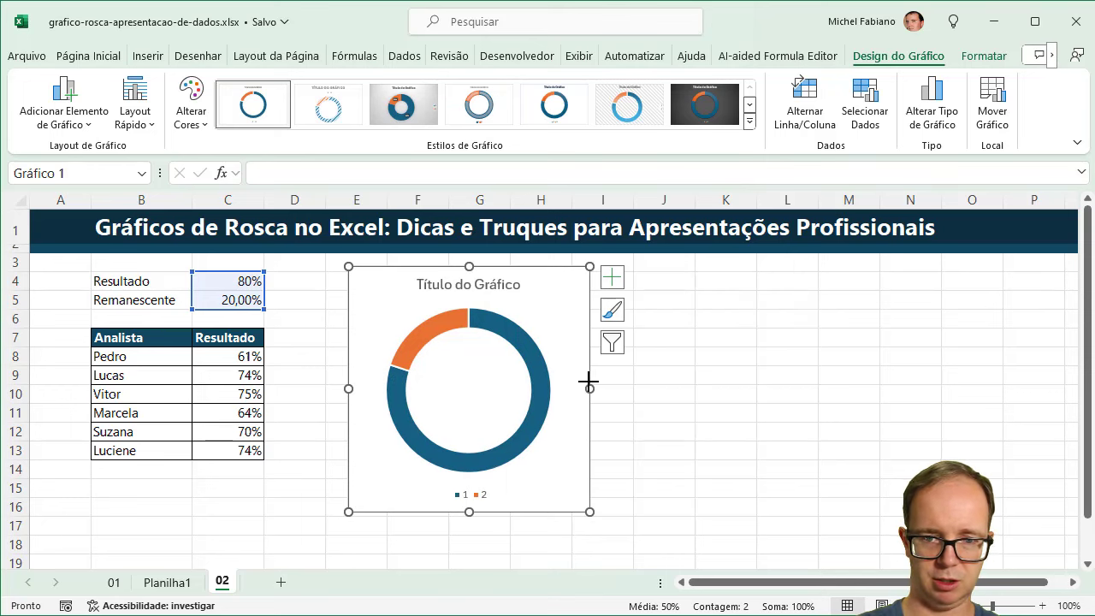
left_click(478, 496)
key("Delete")
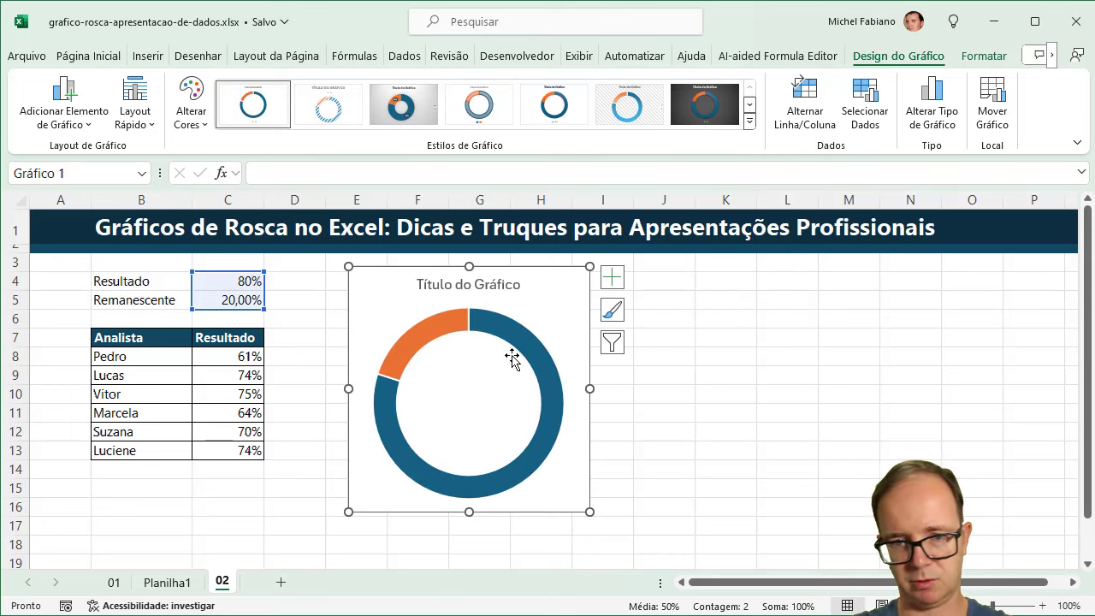
left_click(506, 286)
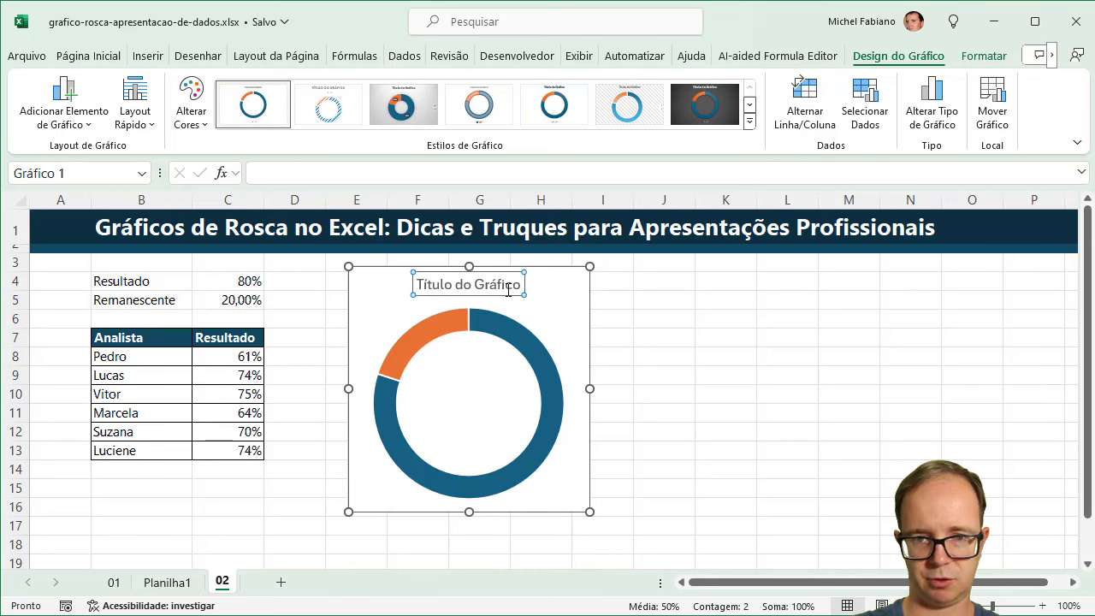
triple_click(508, 287)
type("Desem")
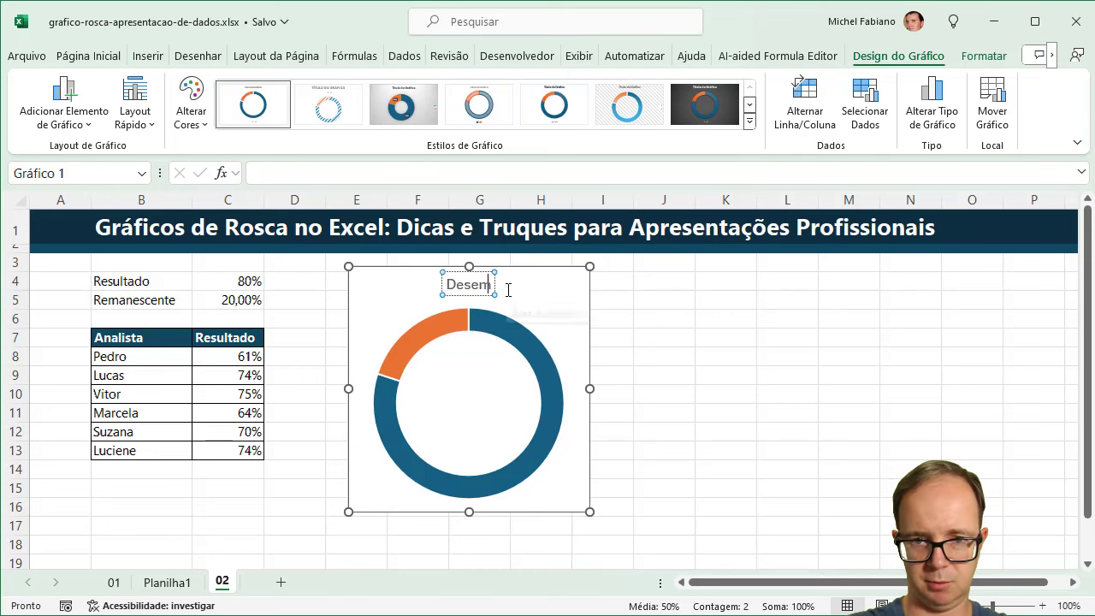
type("penho")
Step: Fill the large 80% donut slice dark grey and the small 20% slice gold
left_click(507, 330)
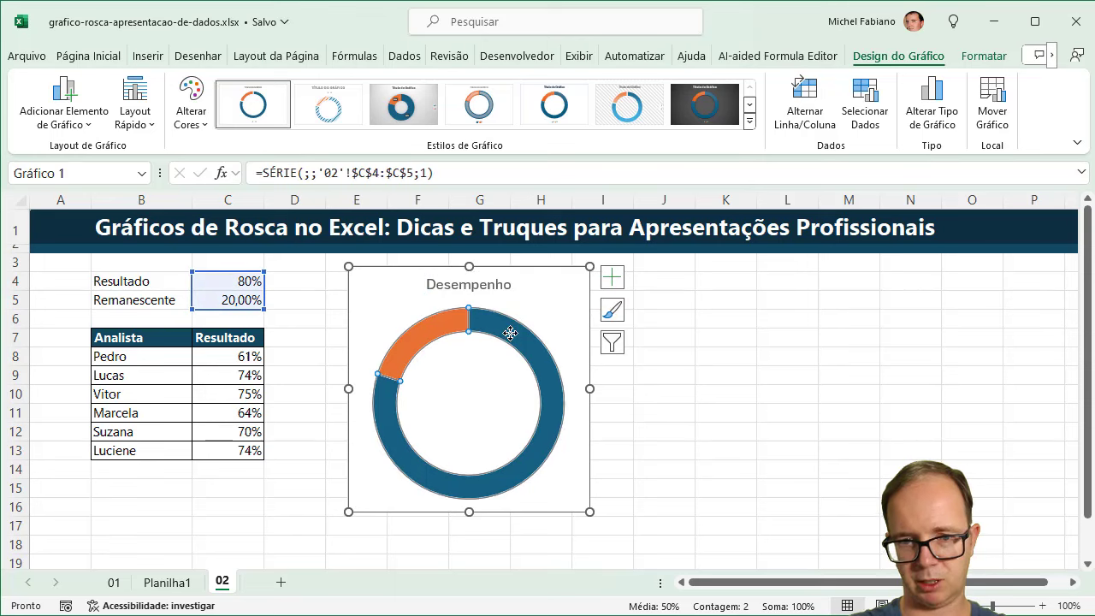
left_click(991, 62)
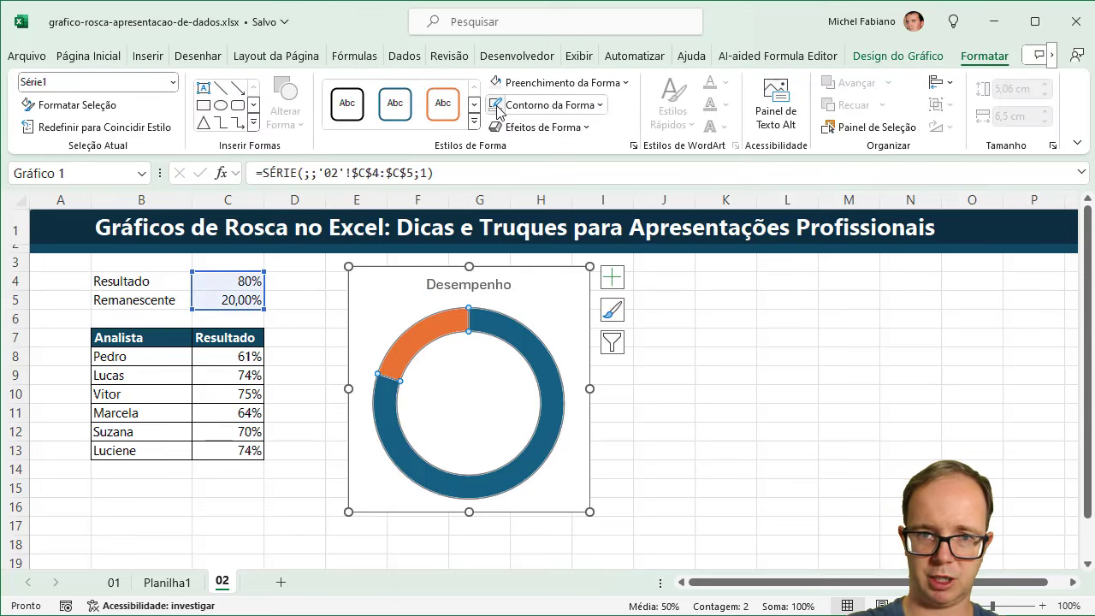
left_click(514, 342)
left_click(618, 86)
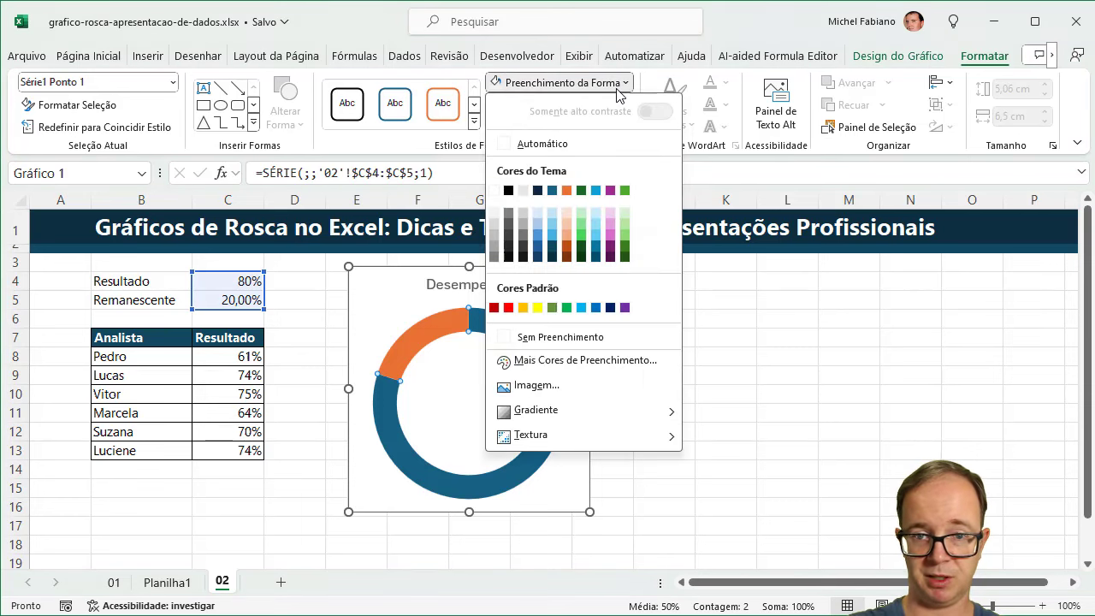
left_click(508, 243)
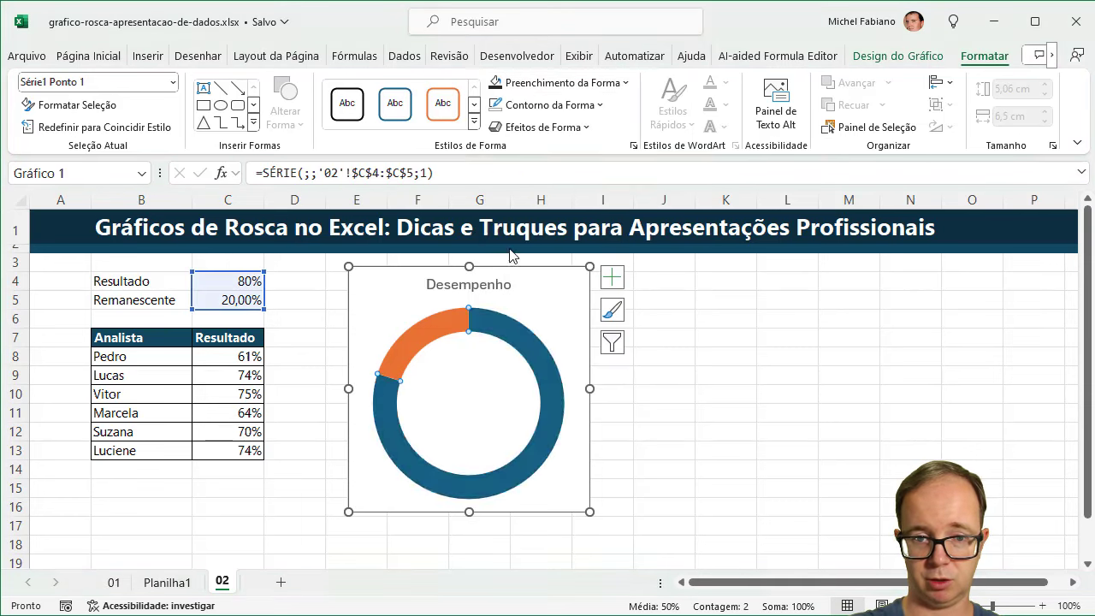
left_click(447, 329)
left_click(628, 82)
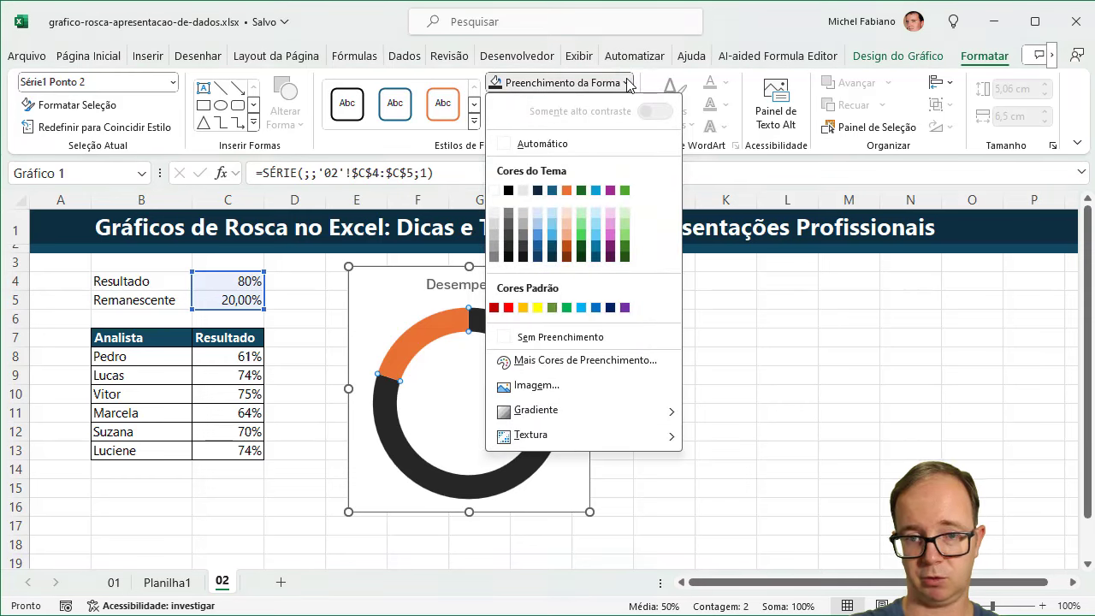
left_click(522, 308)
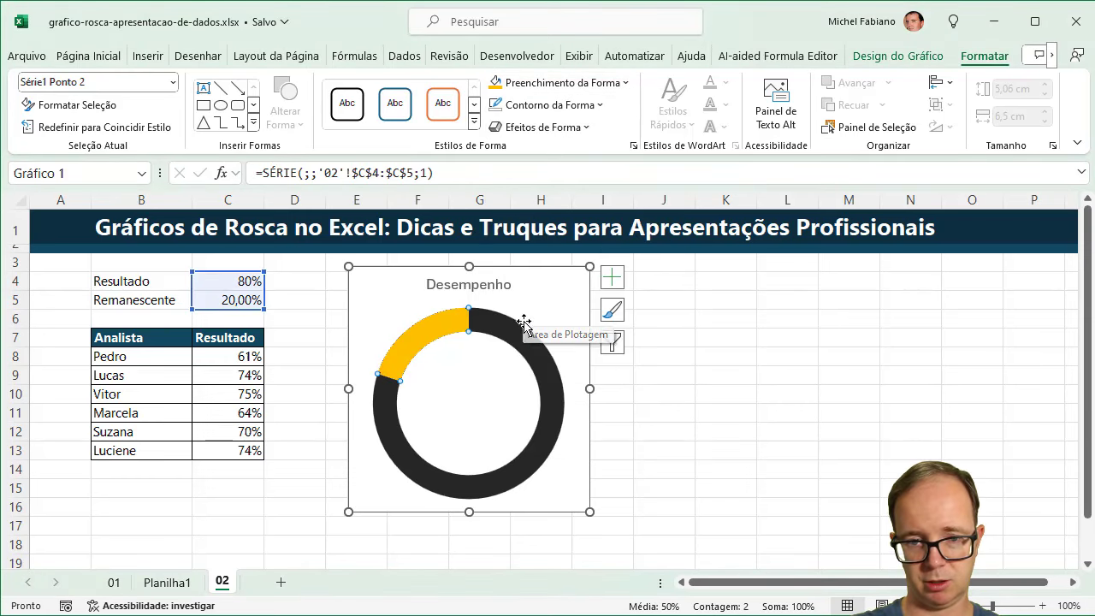
Step: Set the doughnut hole size to 65% in Format Data Point
right_click(445, 330)
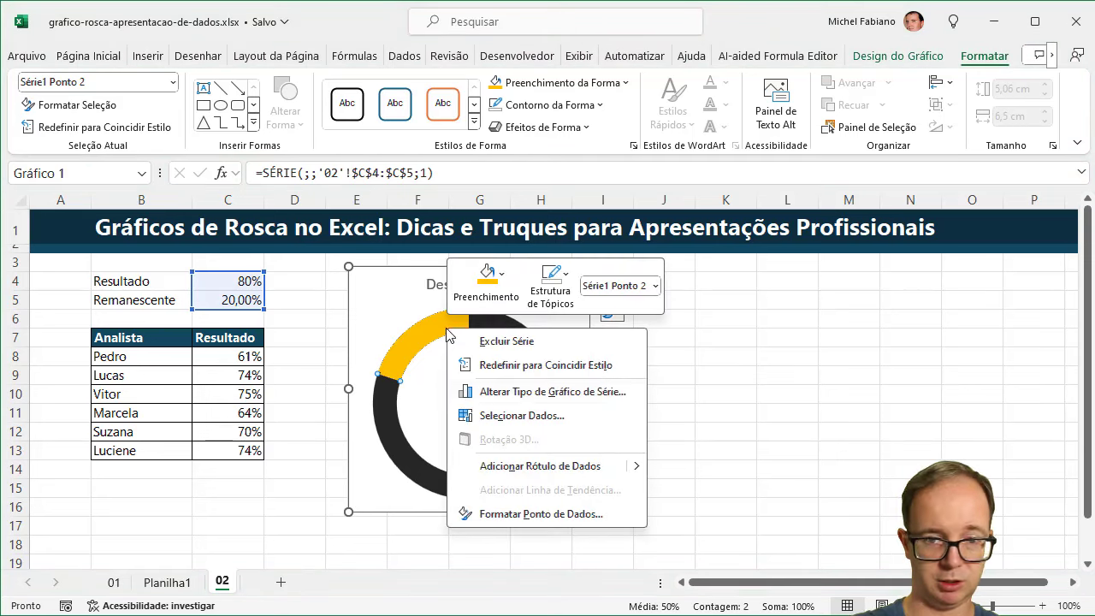
left_click(502, 515)
left_click(948, 425)
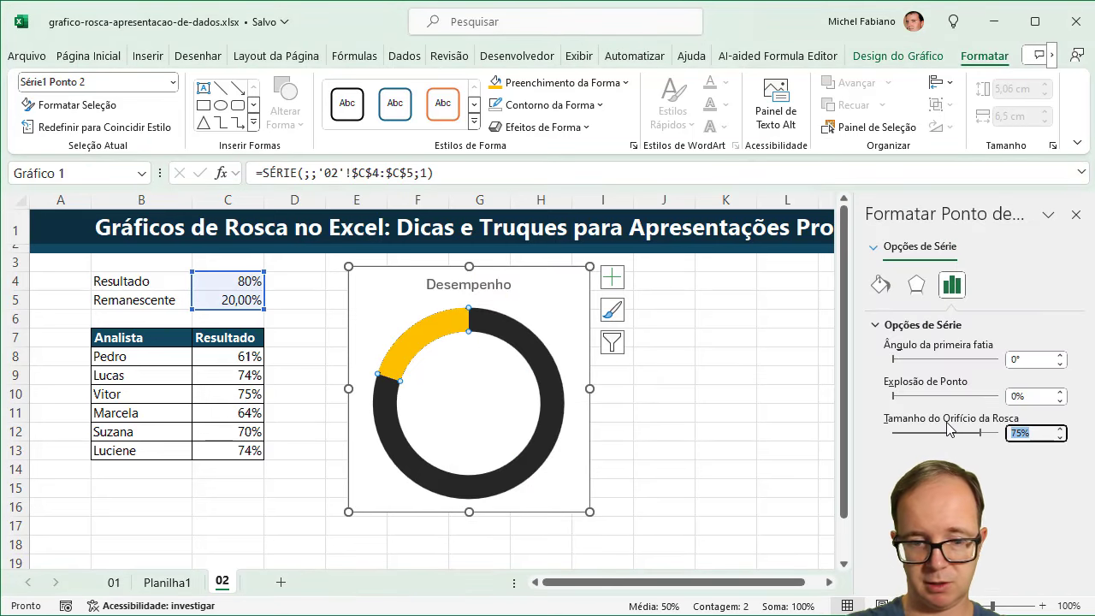
type("65")
key("Return")
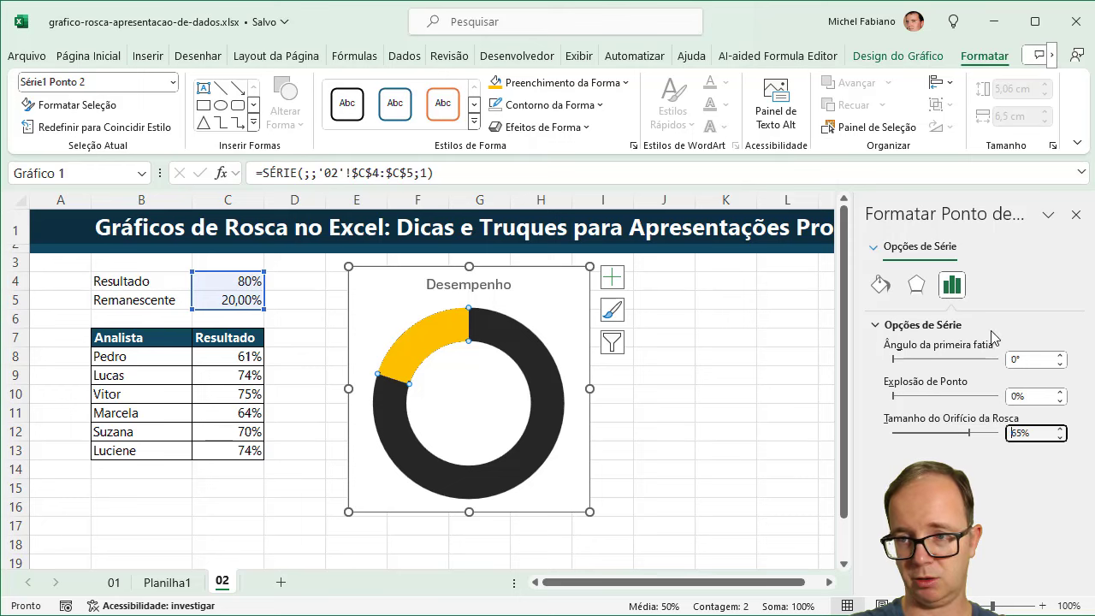
Step: Insert a text box linked to =$C$4 so it shows 80%
left_click(1077, 214)
left_click(811, 360)
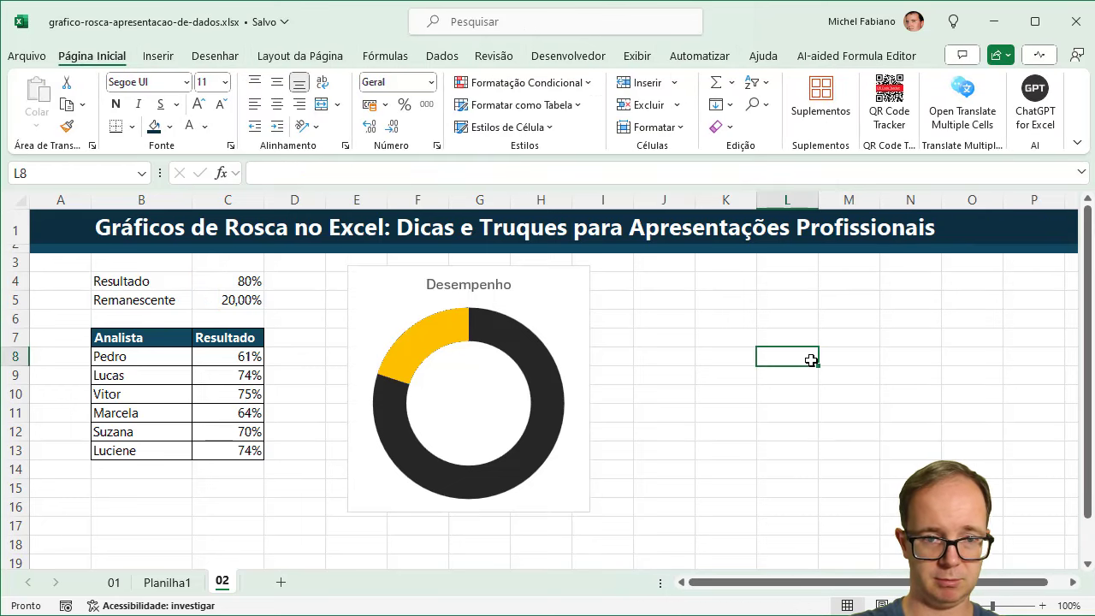
left_click(159, 54)
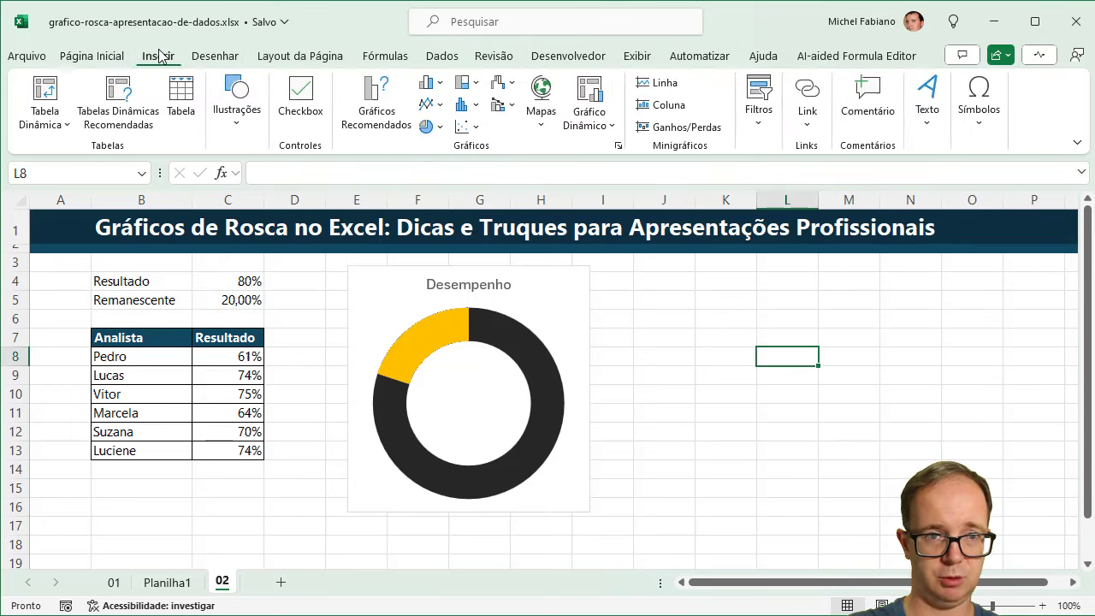
left_click(234, 108)
left_click(271, 205)
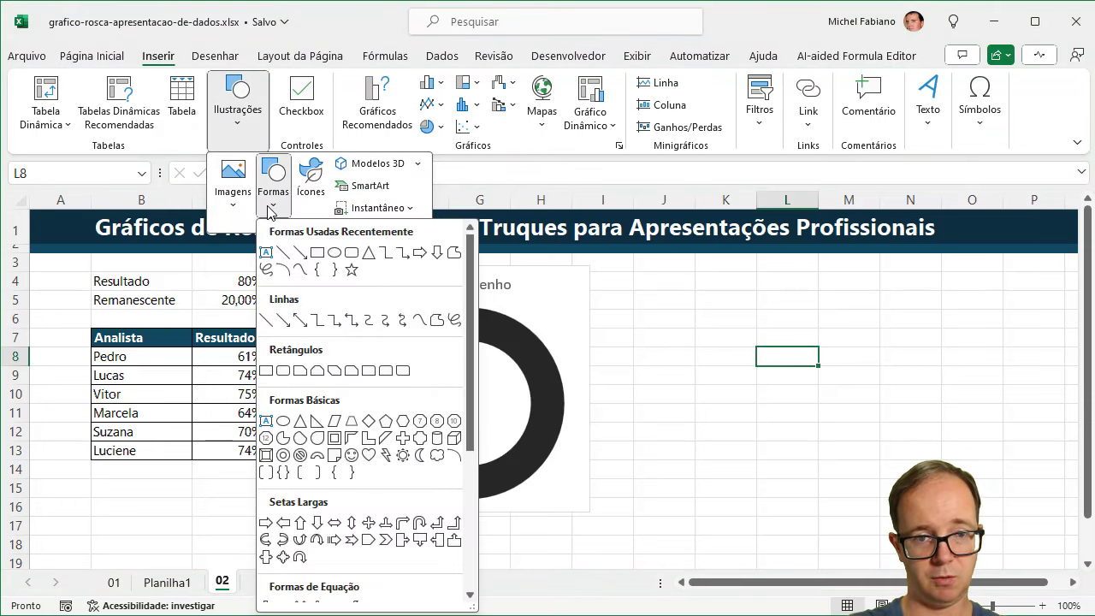
left_click(266, 252)
left_click(640, 281)
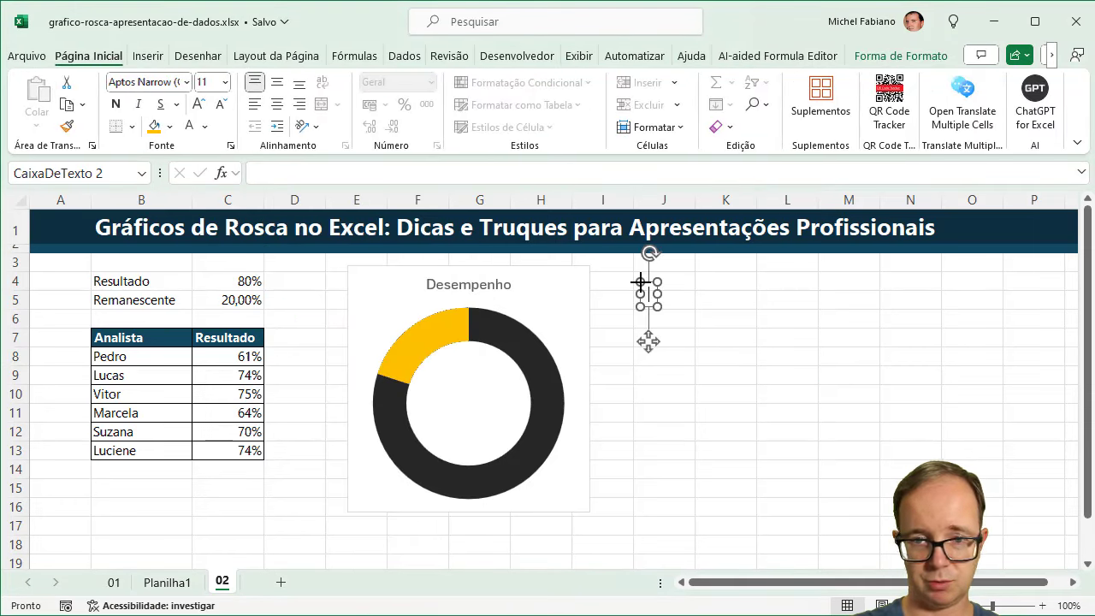
left_click(364, 178)
type("=")
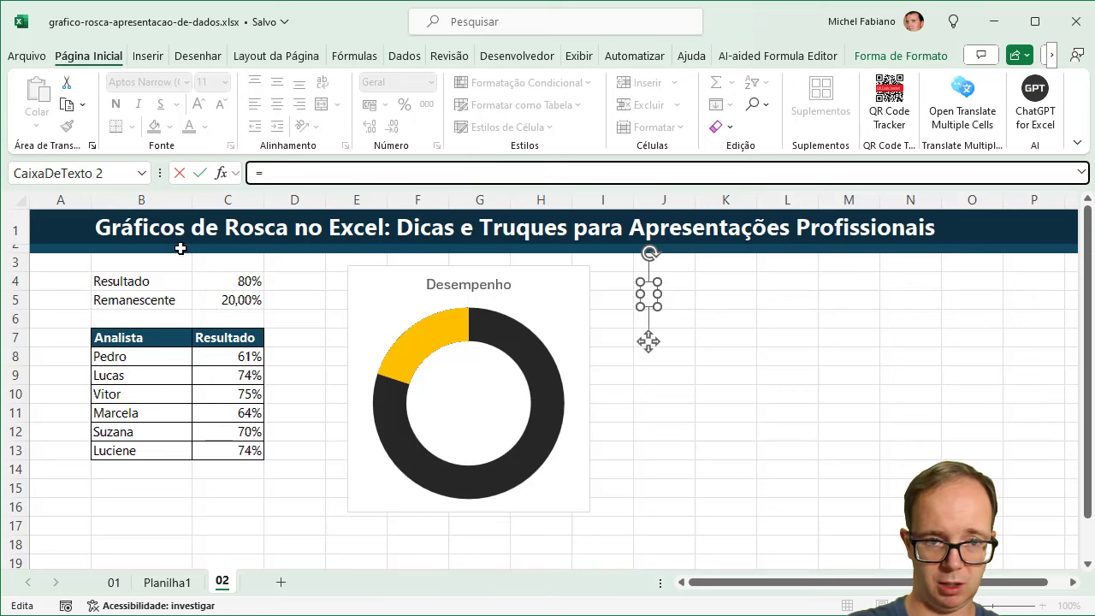
left_click(246, 281)
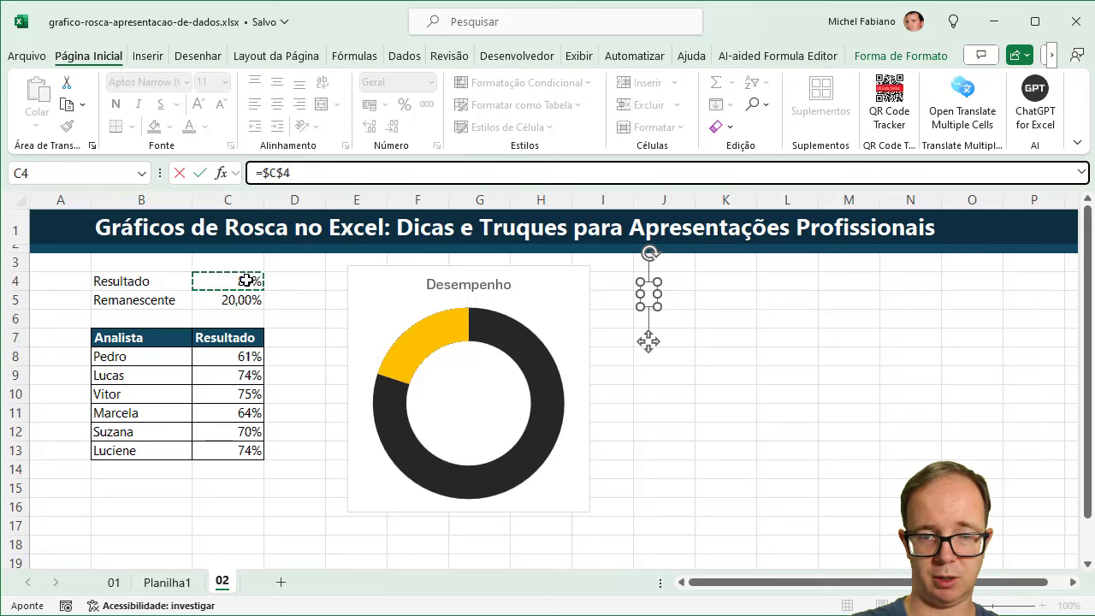
key("Return")
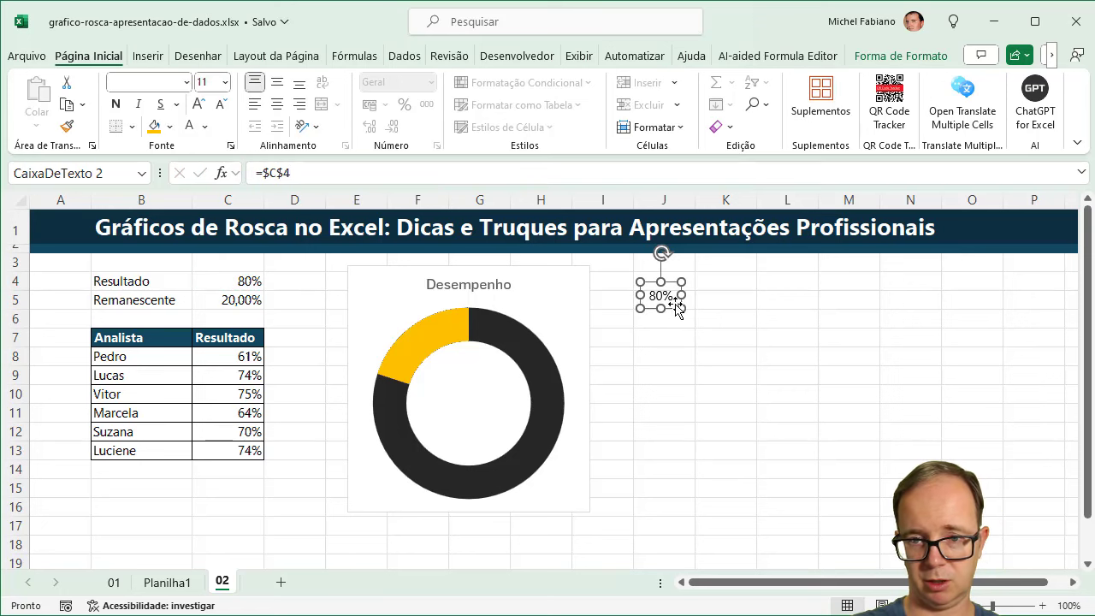
Step: Move the 80% text box into the donut, centre it, bold it and enlarge the font
left_click_drag(673, 313, 454, 411)
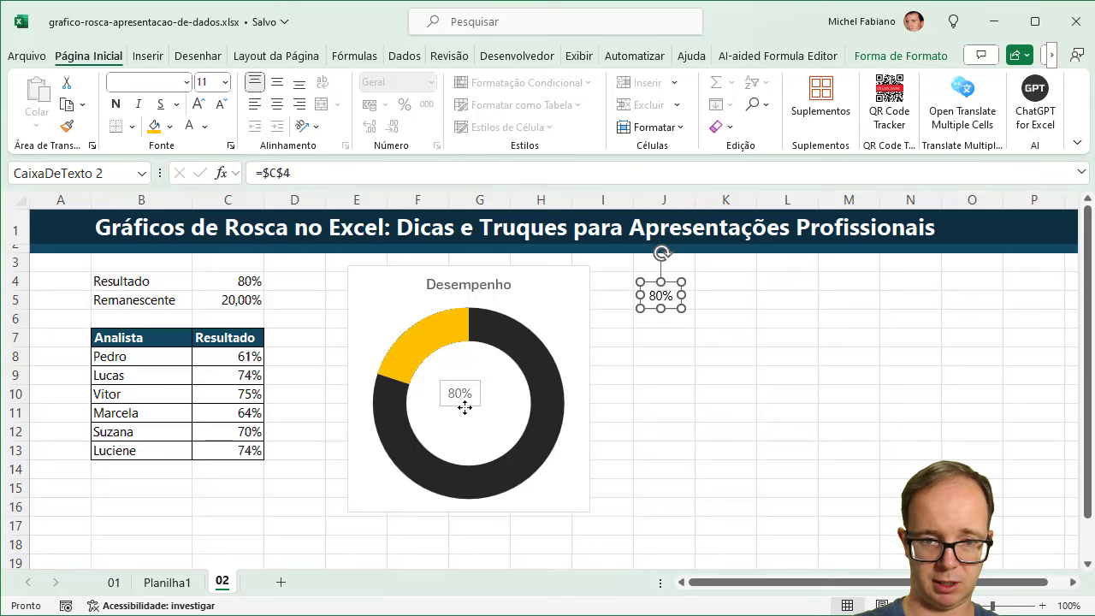
mouse_move(454, 411)
left_mouse_down()
mouse_move(438, 415)
mouse_move(545, 399)
mouse_move(528, 402)
left_mouse_up()
left_click(493, 426)
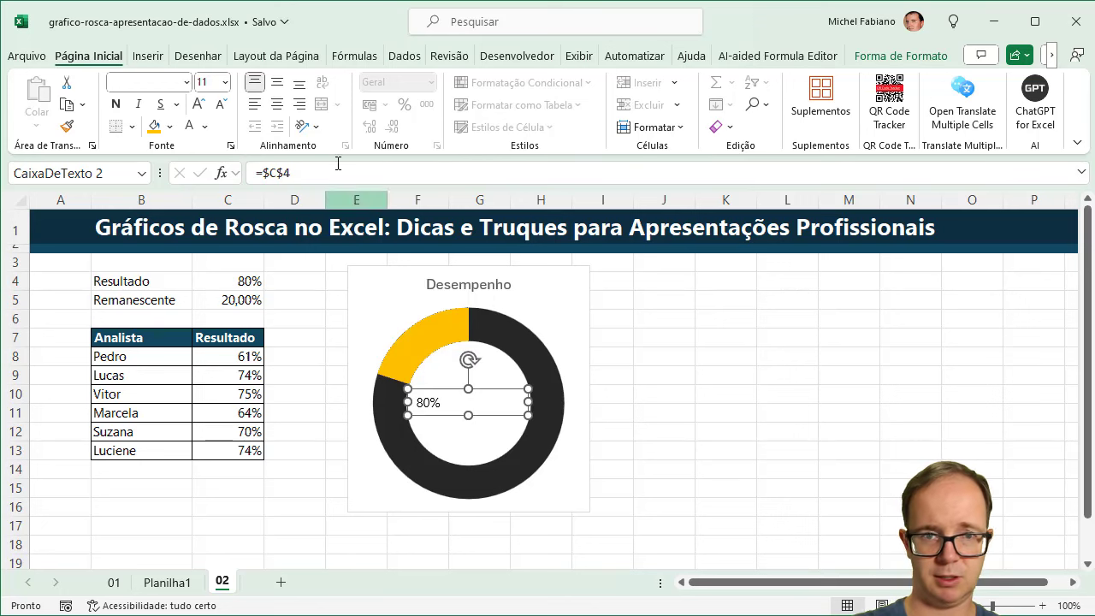
left_click(276, 104)
left_click(278, 84)
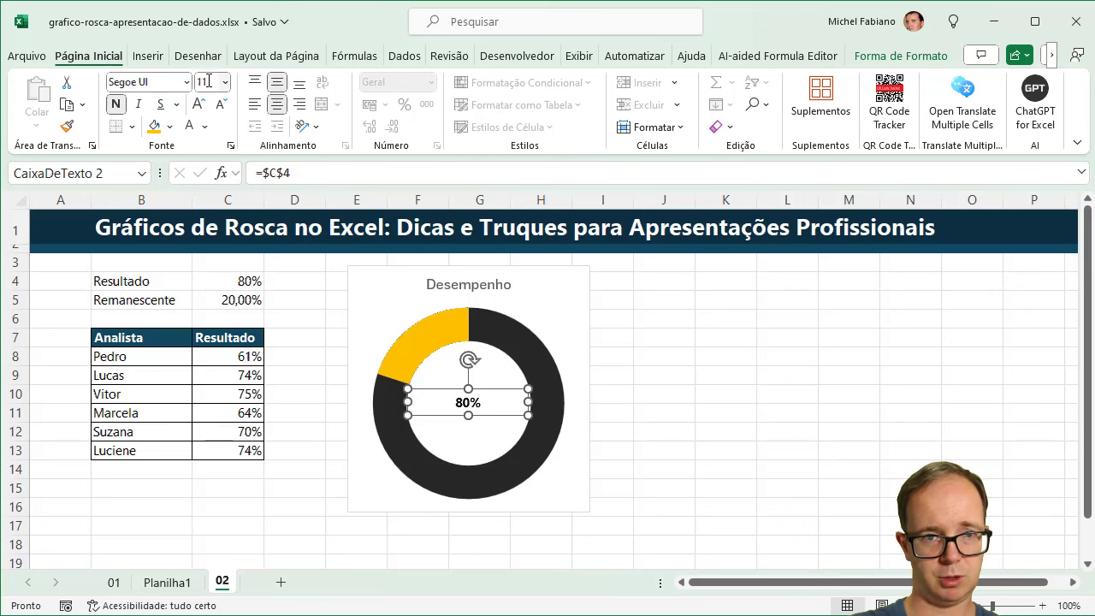
left_click(198, 104)
left_click(198, 105)
left_click(198, 105)
left_click(198, 105)
left_click(197, 104)
left_click(197, 104)
left_click(198, 104)
left_click(197, 104)
left_click(197, 104)
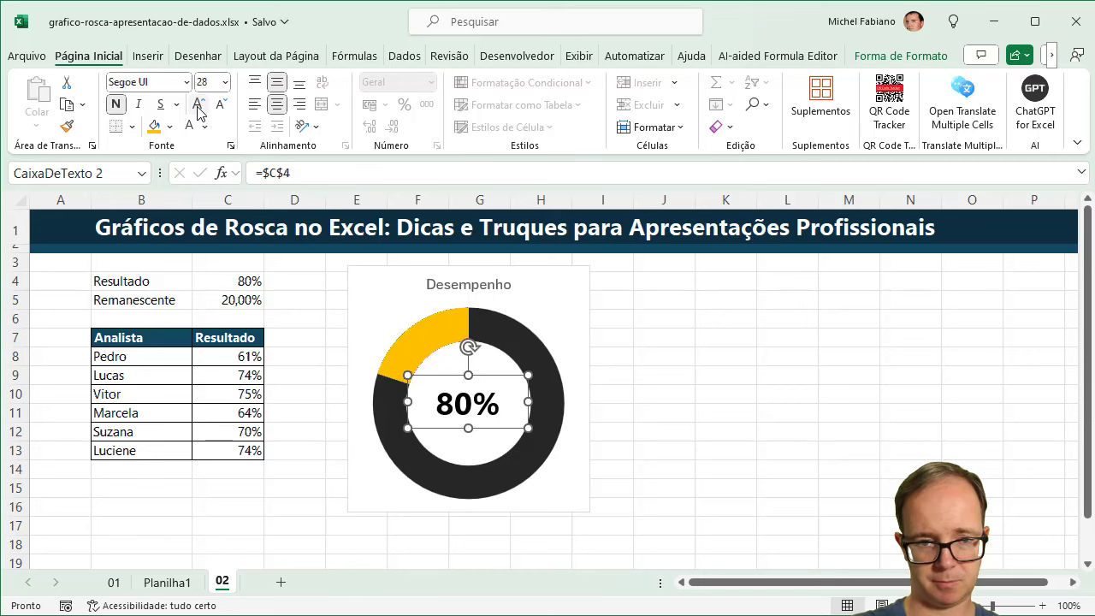
left_click(660, 328)
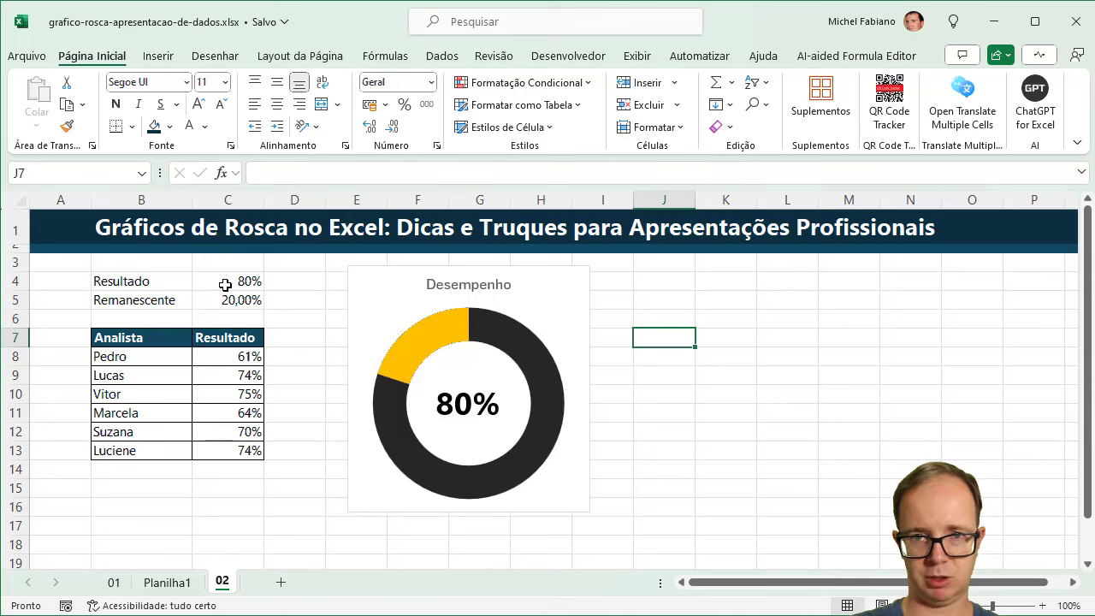
Step: Draw a combo box beside the chart with input range B8:B13 and cell link E5
left_click(571, 57)
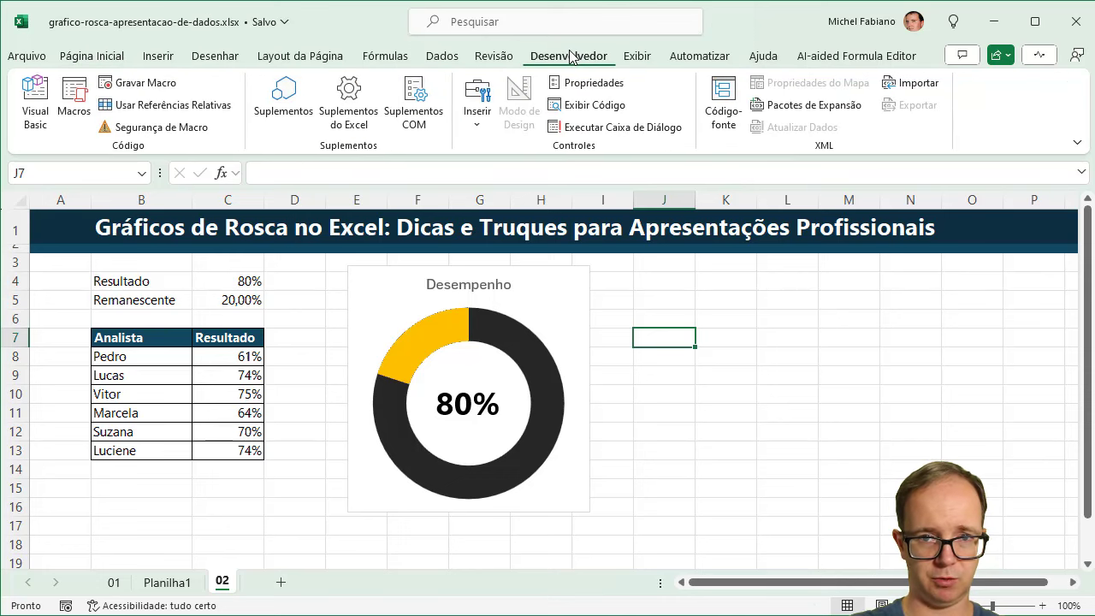
left_click(477, 127)
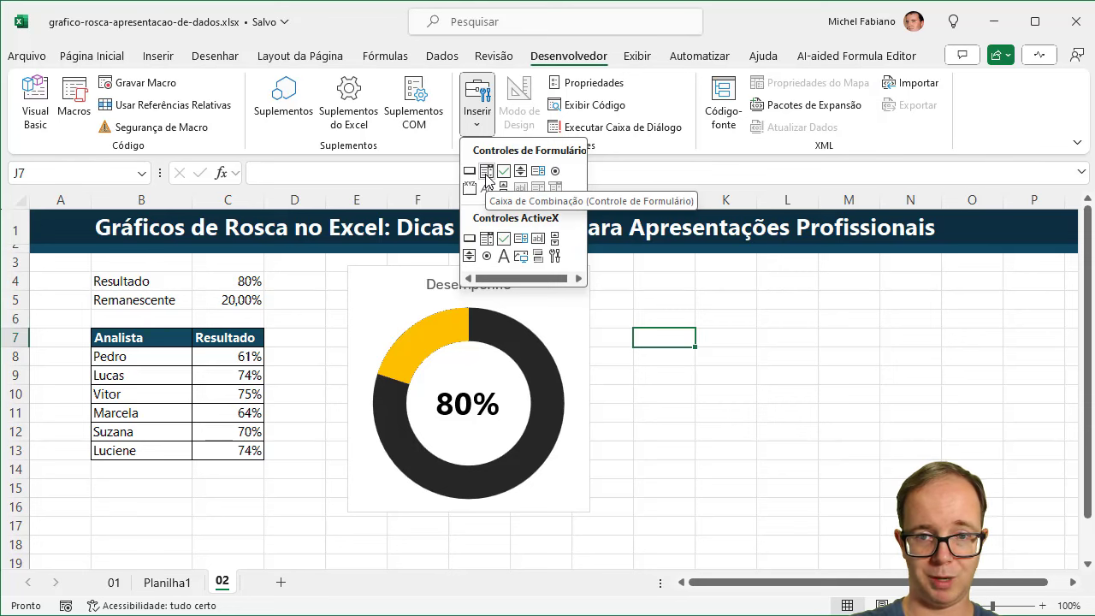
left_click(486, 171)
left_click_drag(671, 278, 672, 278)
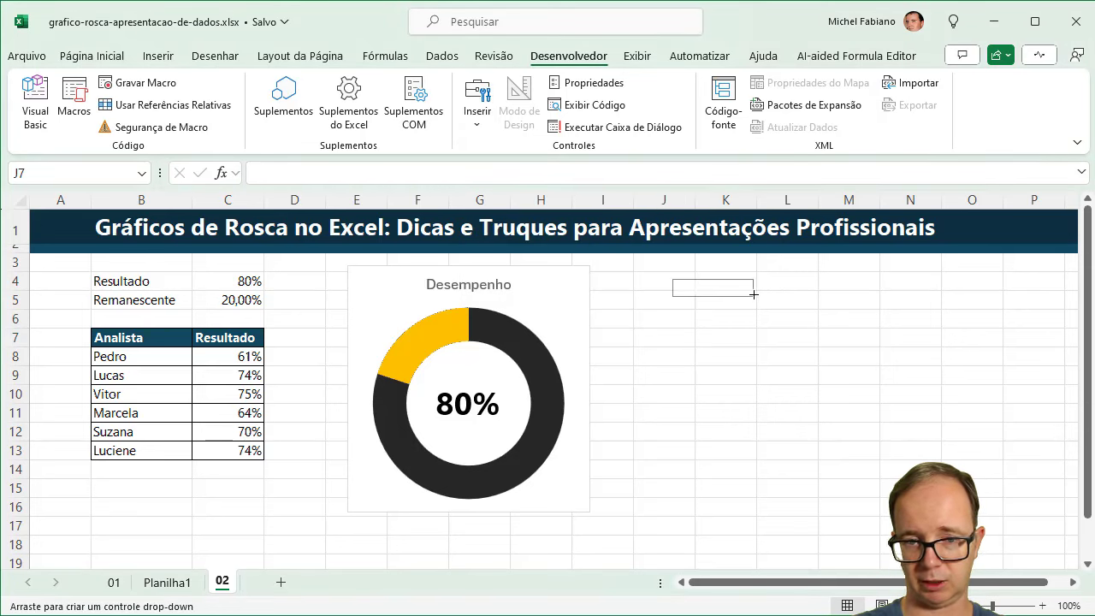
left_click_drag(768, 295, 768, 295)
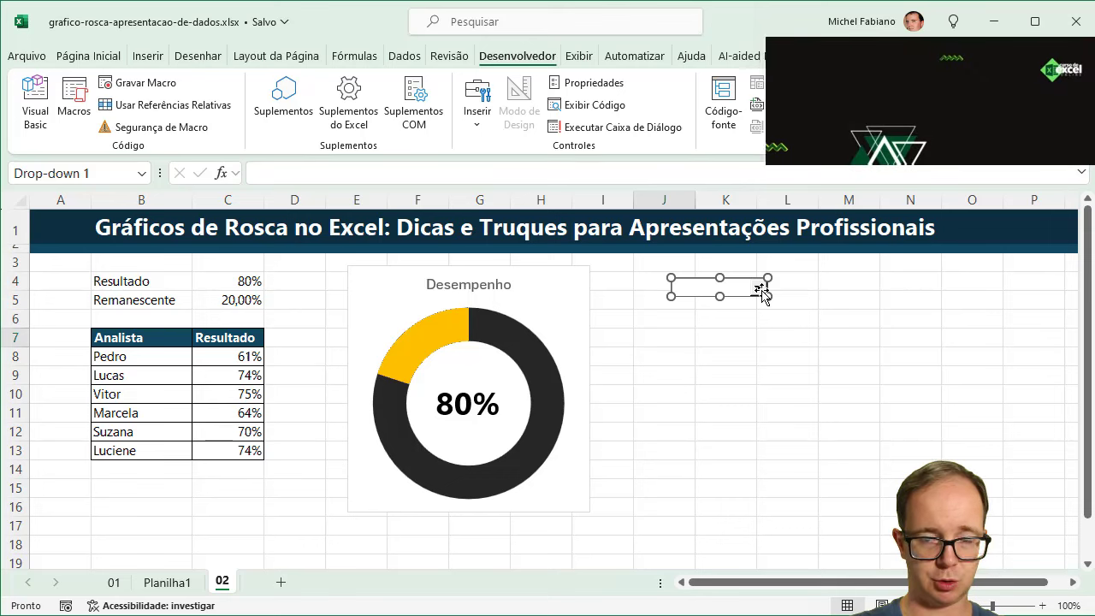
key("ctrl+1")
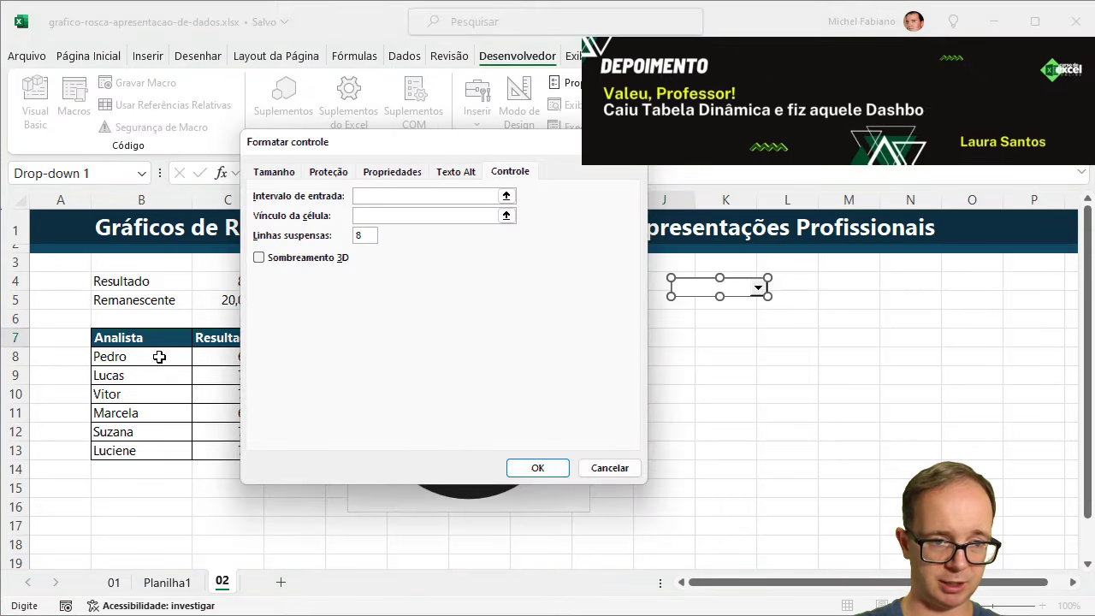
left_click_drag(157, 356, 151, 450)
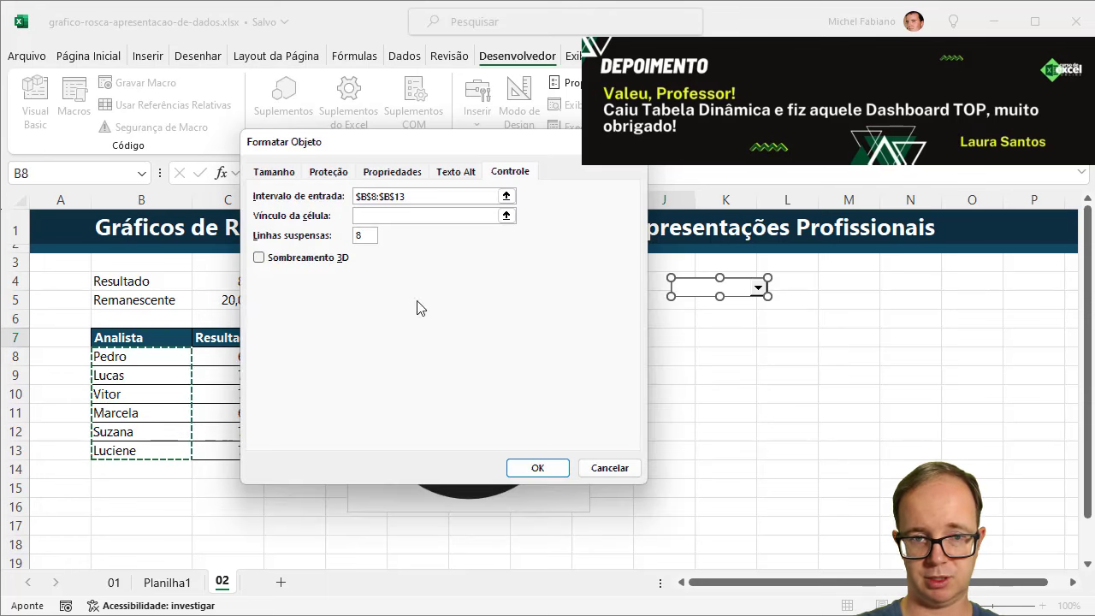
left_click(418, 217)
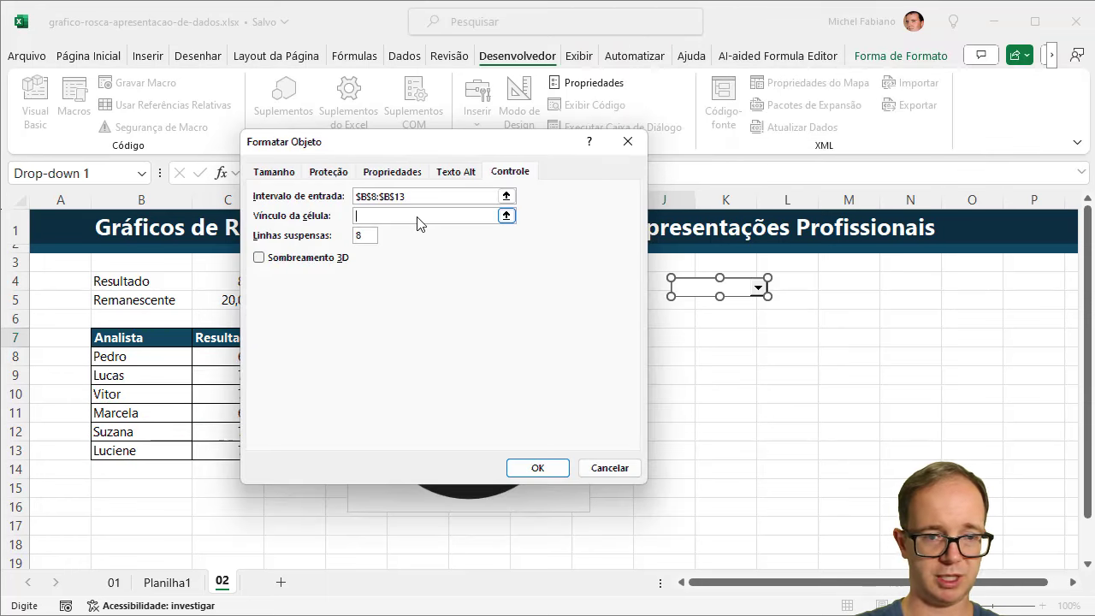
left_click_drag(471, 144, 854, 100)
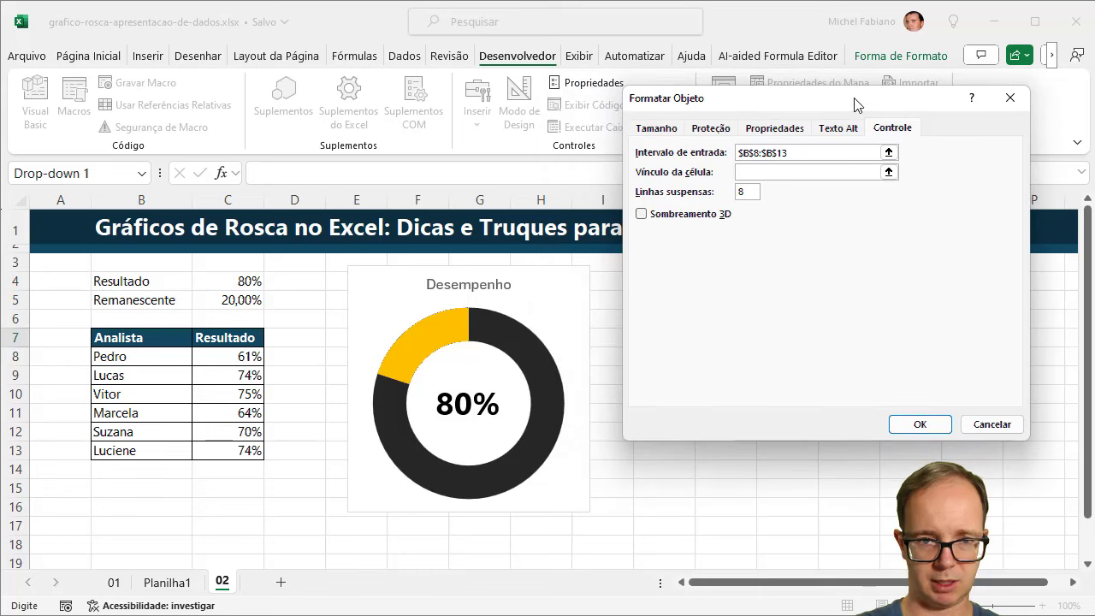
left_click(337, 299)
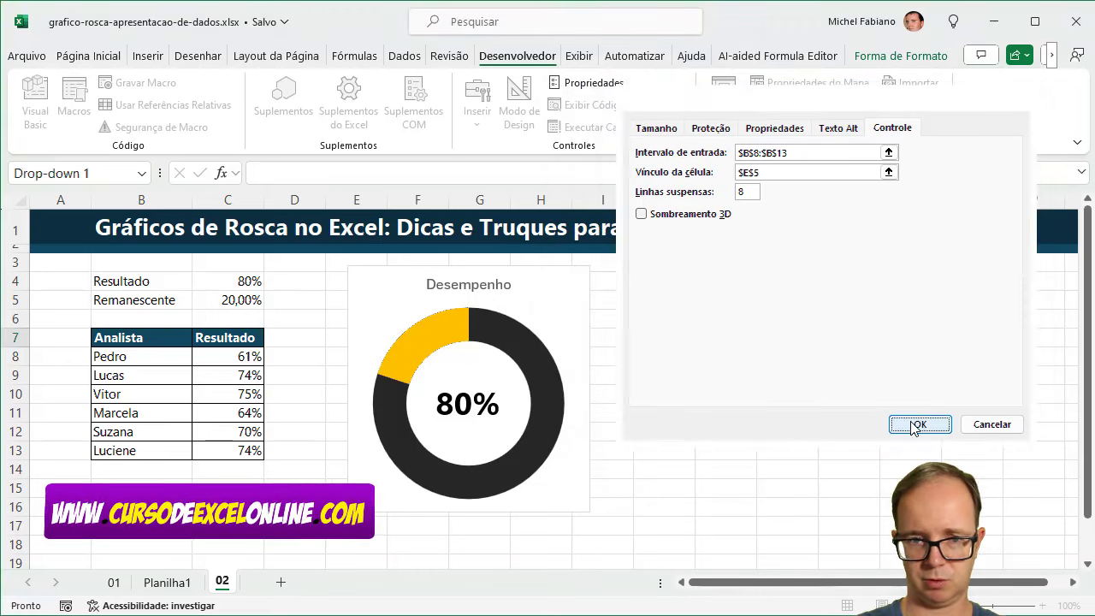
left_click(915, 425)
Step: Nudge the chart, then test the drop-down with Pedro and Vitor so E5 reads 3
left_click_drag(543, 272, 587, 324)
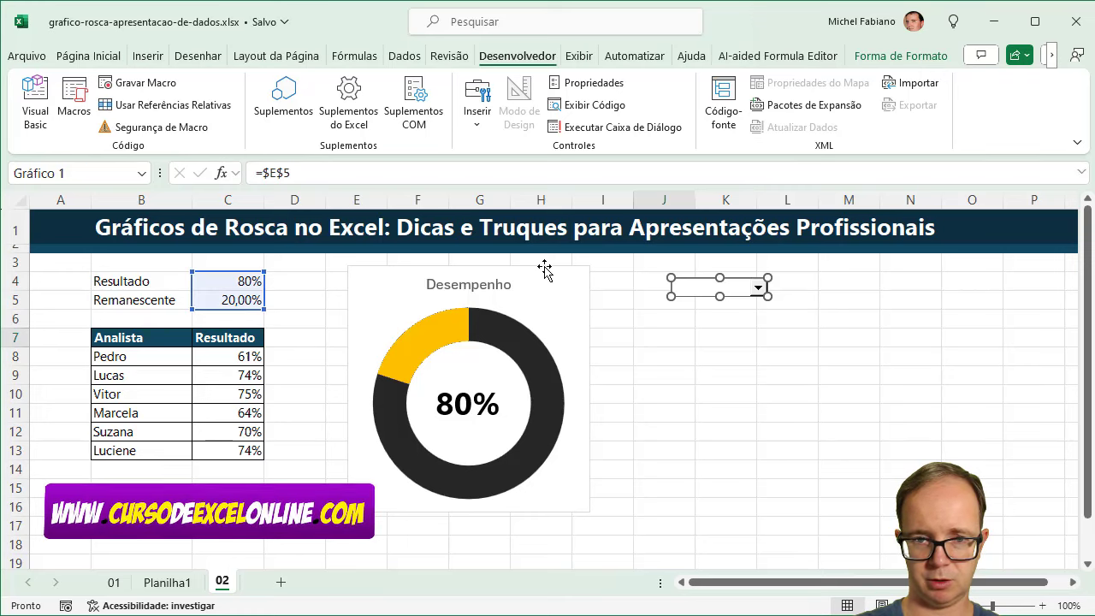
left_click(760, 292)
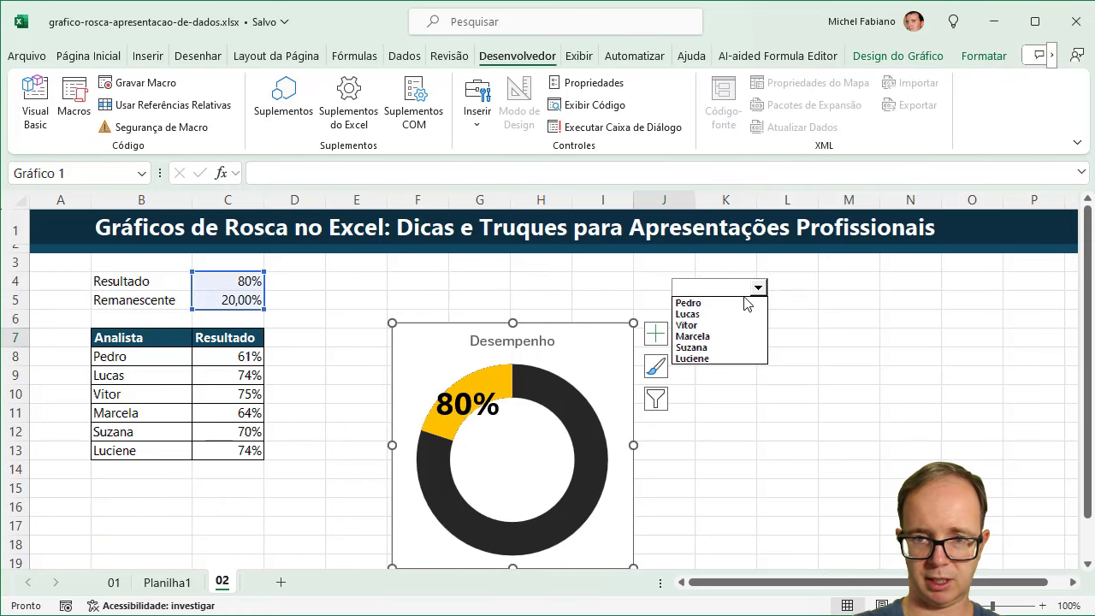
left_click(720, 313)
left_click(746, 297)
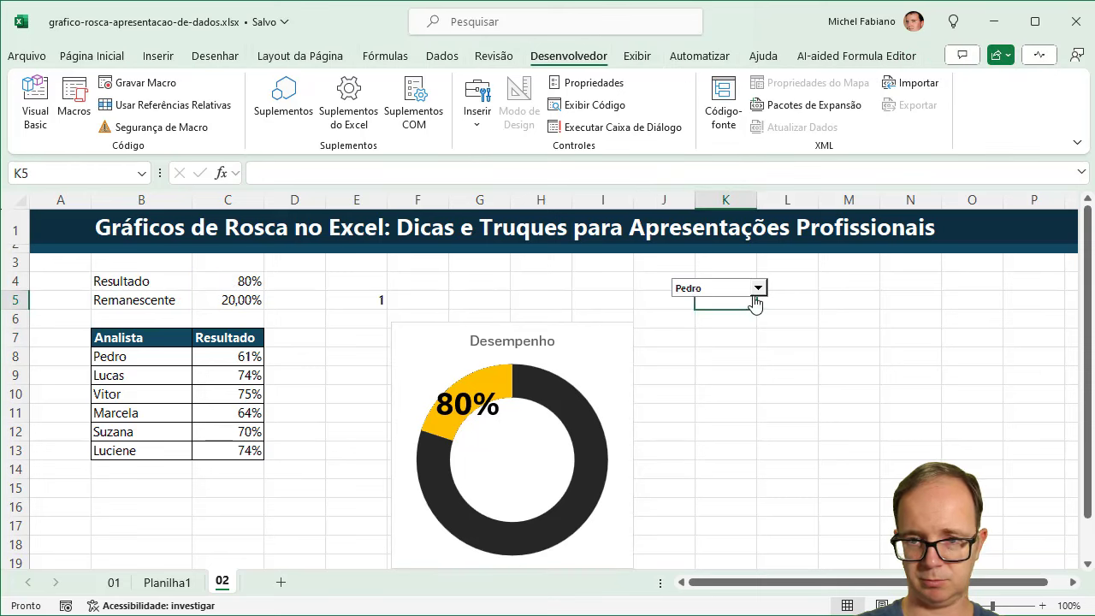
left_click(758, 289)
left_click(732, 334)
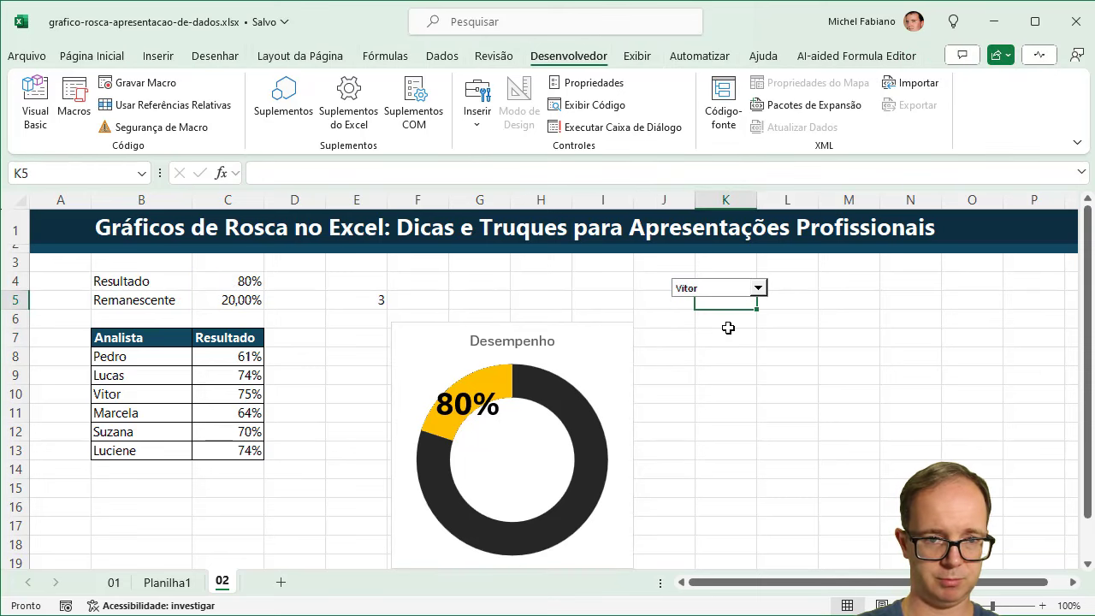
left_click(253, 286)
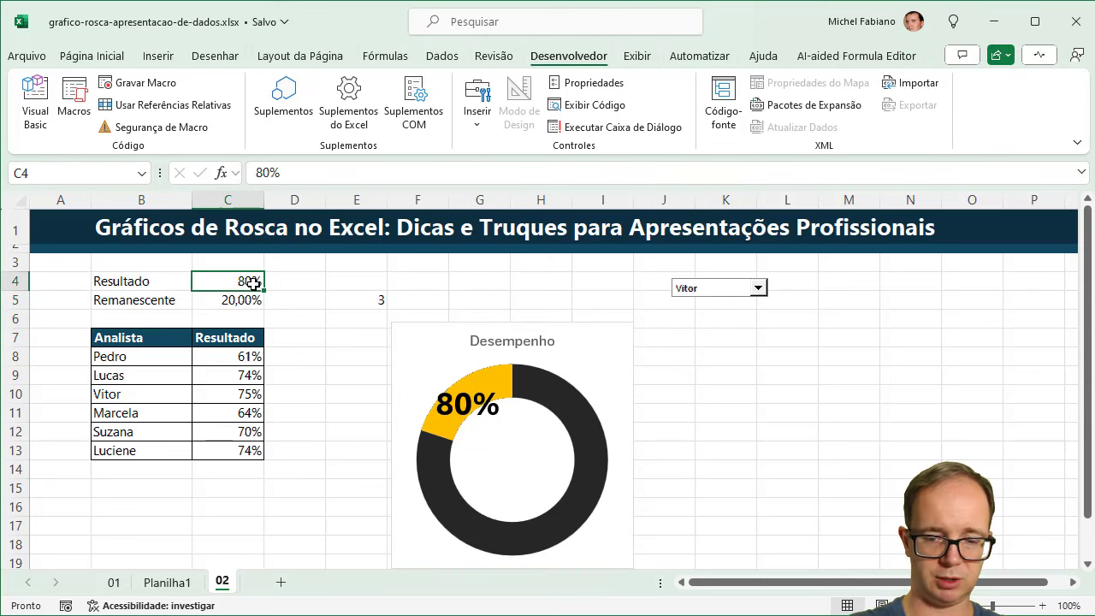
Step: Enter =ÍNDICE(C8:C13;E5) in C4
type("=índic")
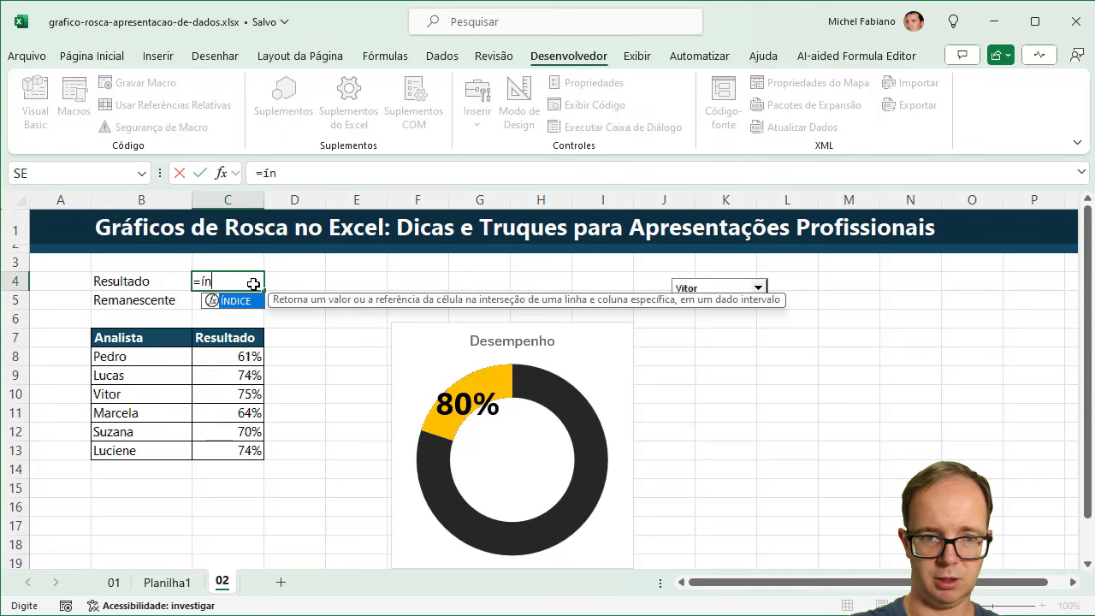
type("e(")
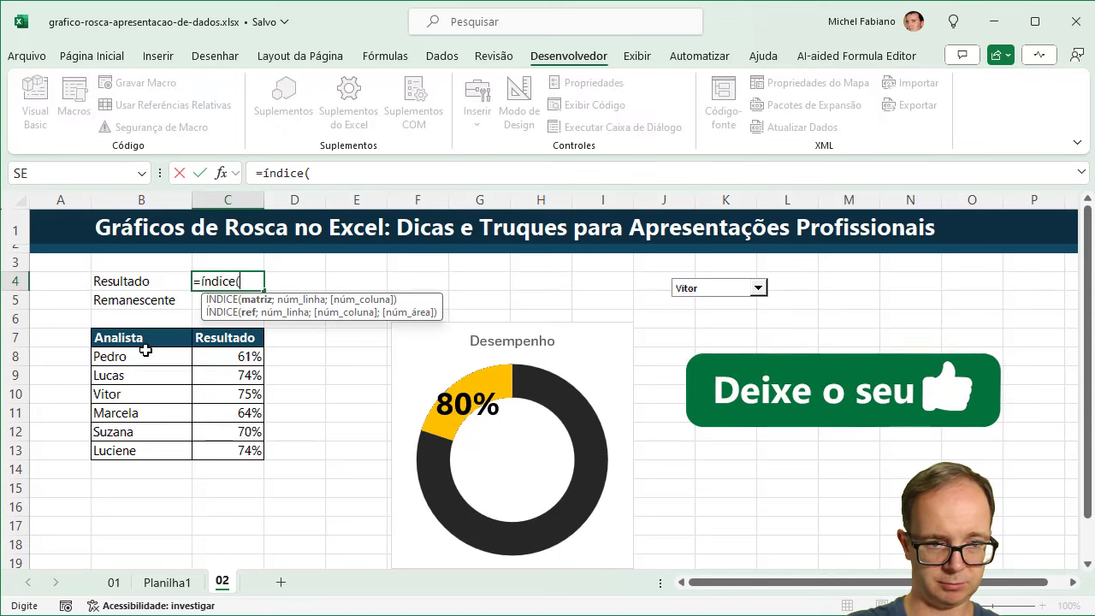
left_click_drag(221, 356, 233, 450)
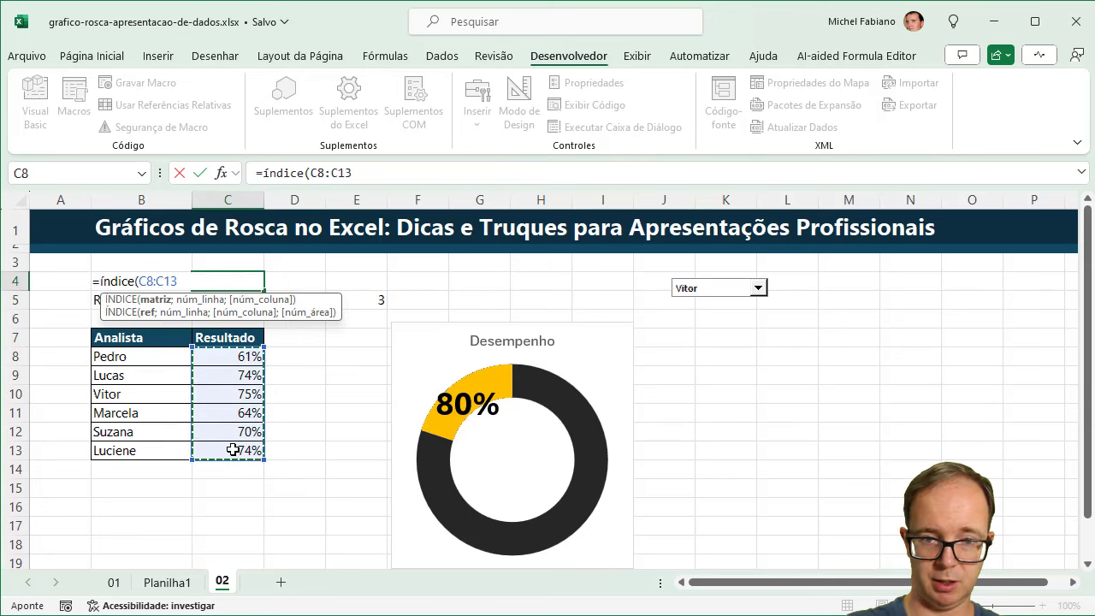
type(";")
left_click(376, 299)
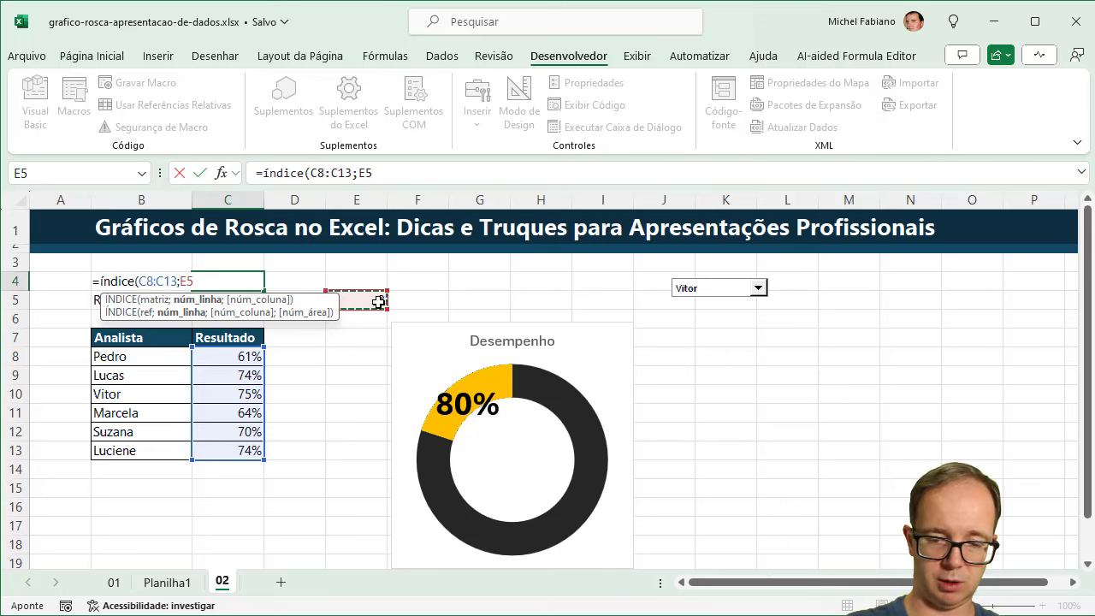
type(")")
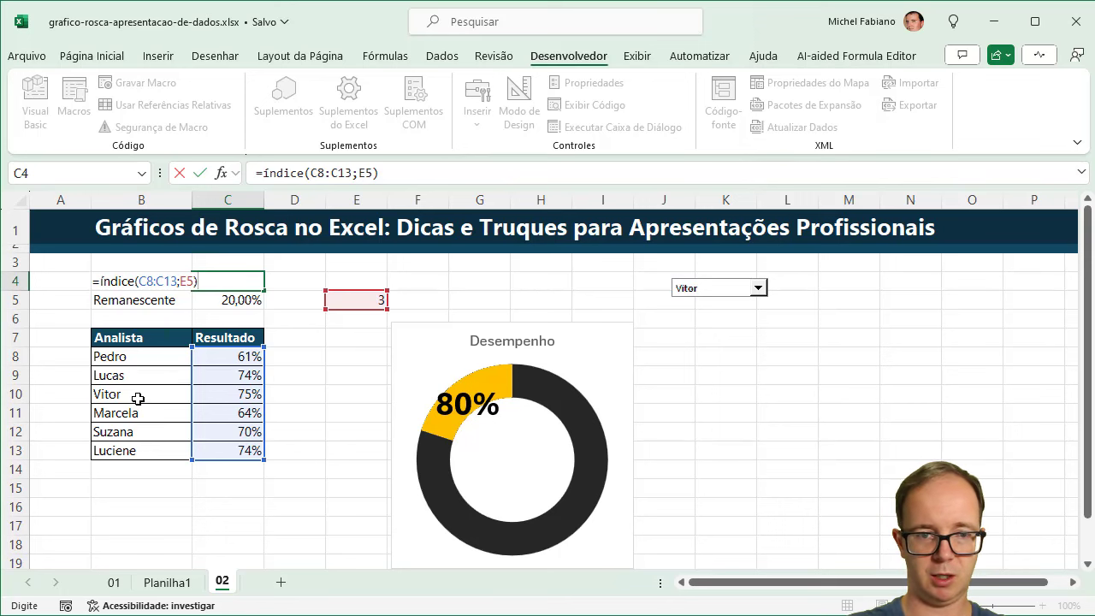
key("Return")
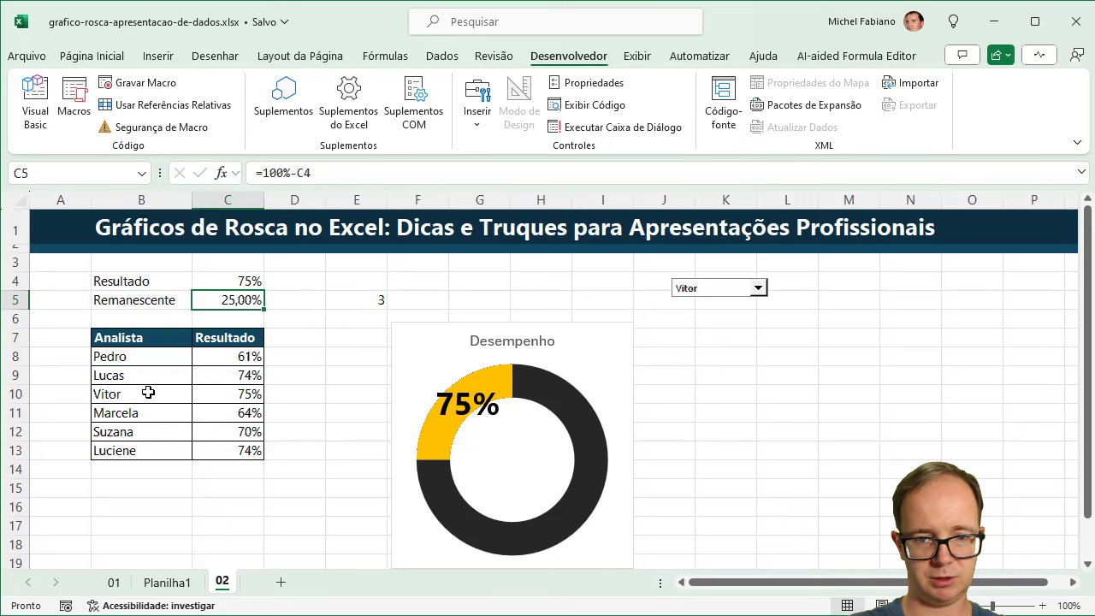
Step: Test the drop-down with Pedro and then Marcela (64%), and move the chart up-left
left_click(758, 289)
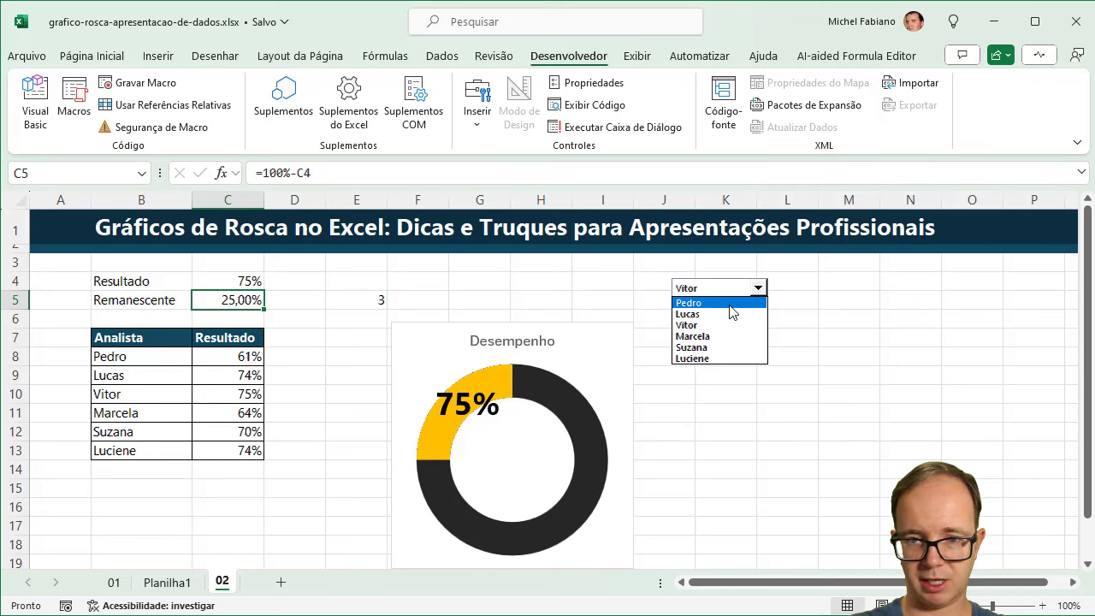
left_click(729, 304)
left_click(758, 289)
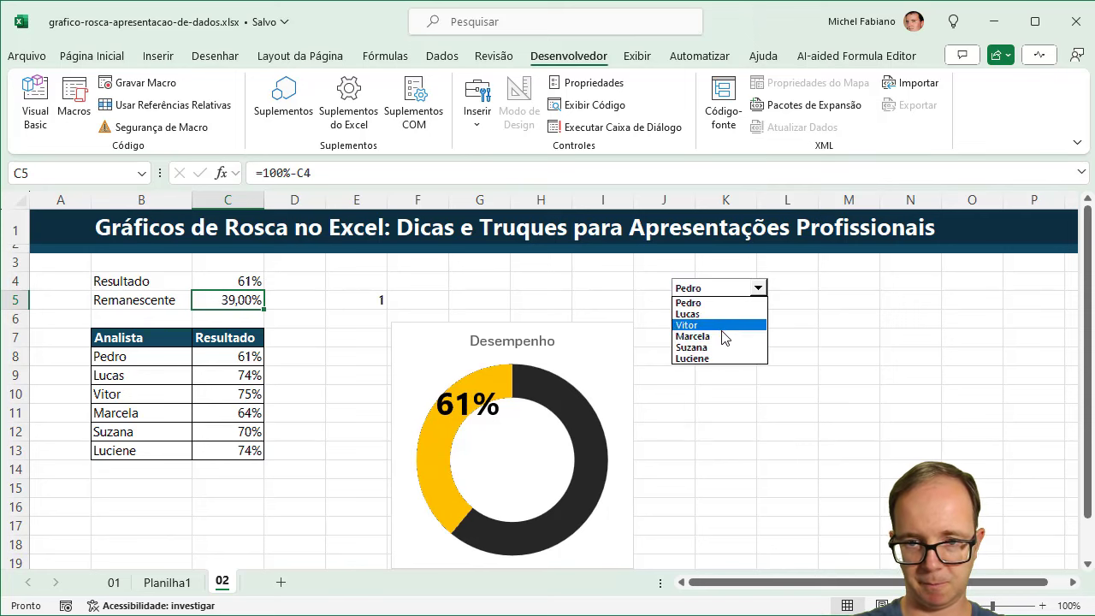
left_click(721, 336)
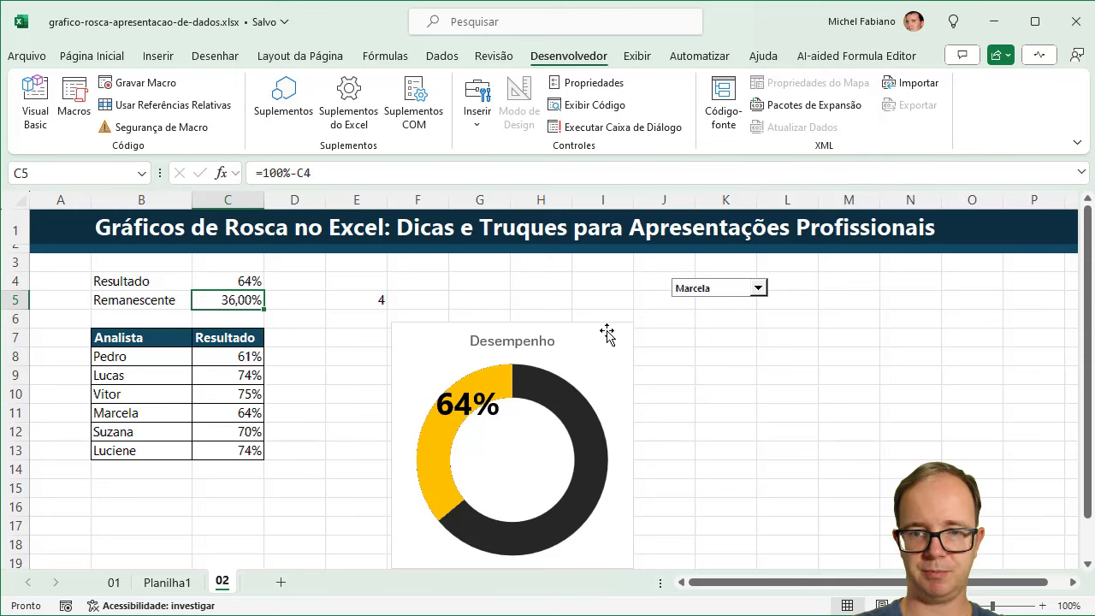
left_click_drag(603, 326, 534, 291)
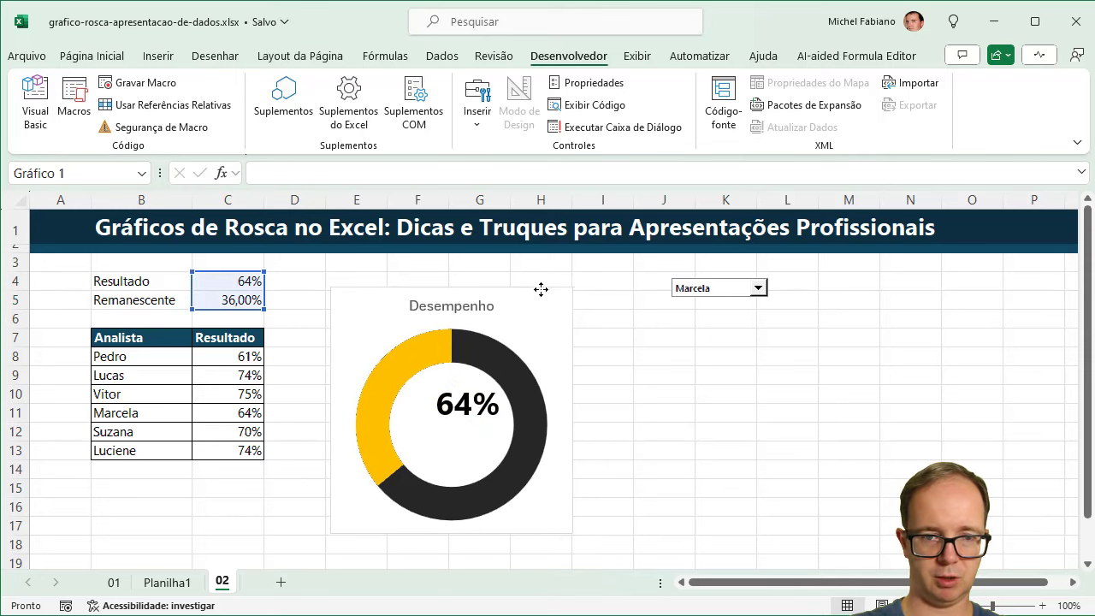
Step: Move the chart up and nudge the 64% label into the donut centre
left_click_drag(534, 291, 535, 270)
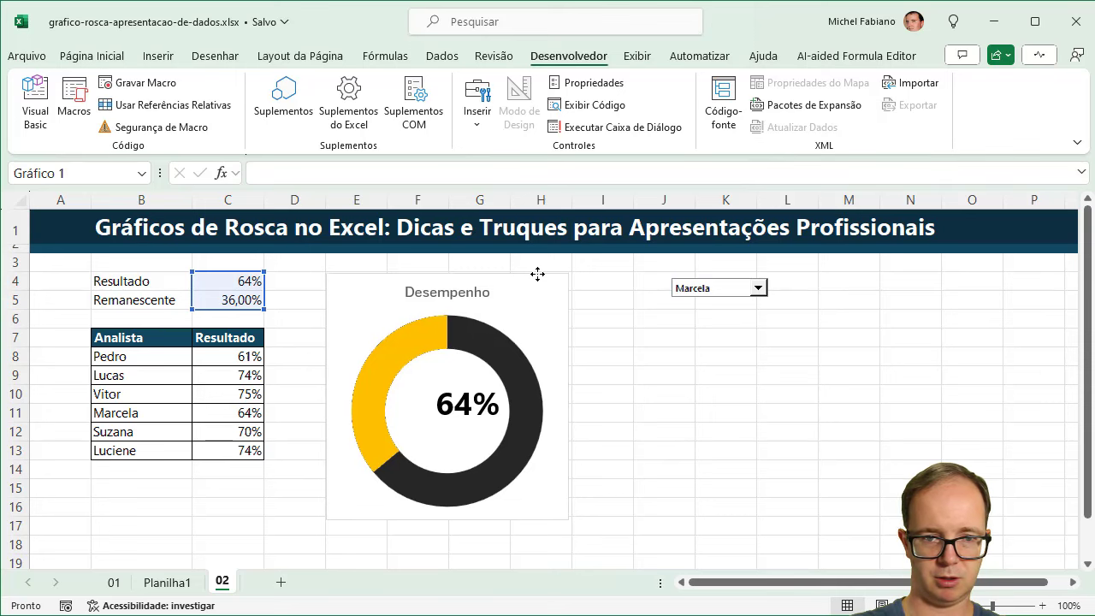
left_click_drag(536, 270, 536, 273)
left_click(469, 415)
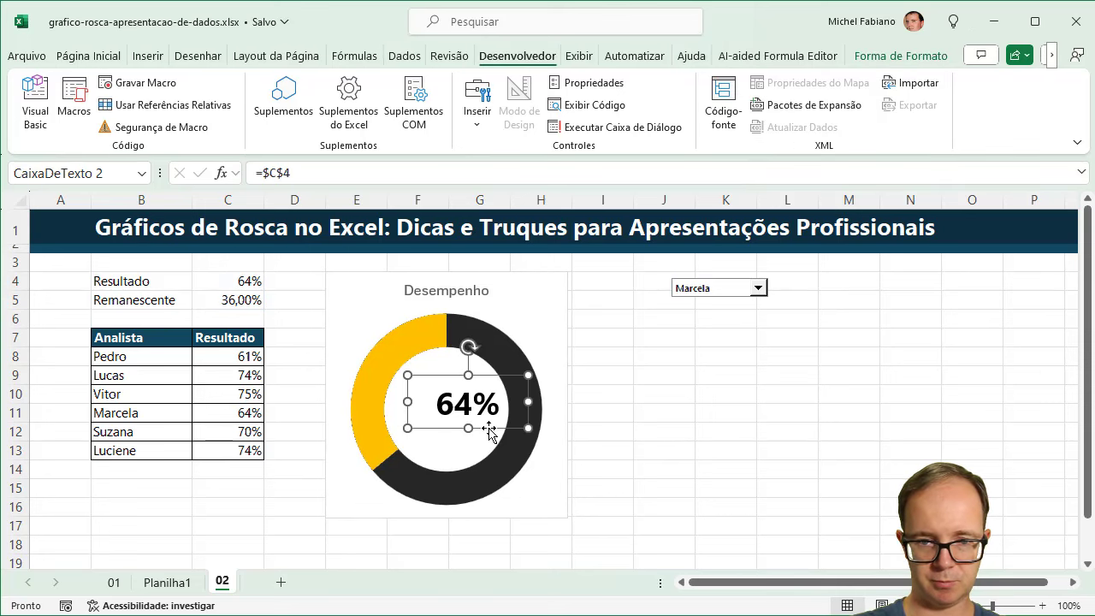
left_click_drag(489, 432, 473, 437)
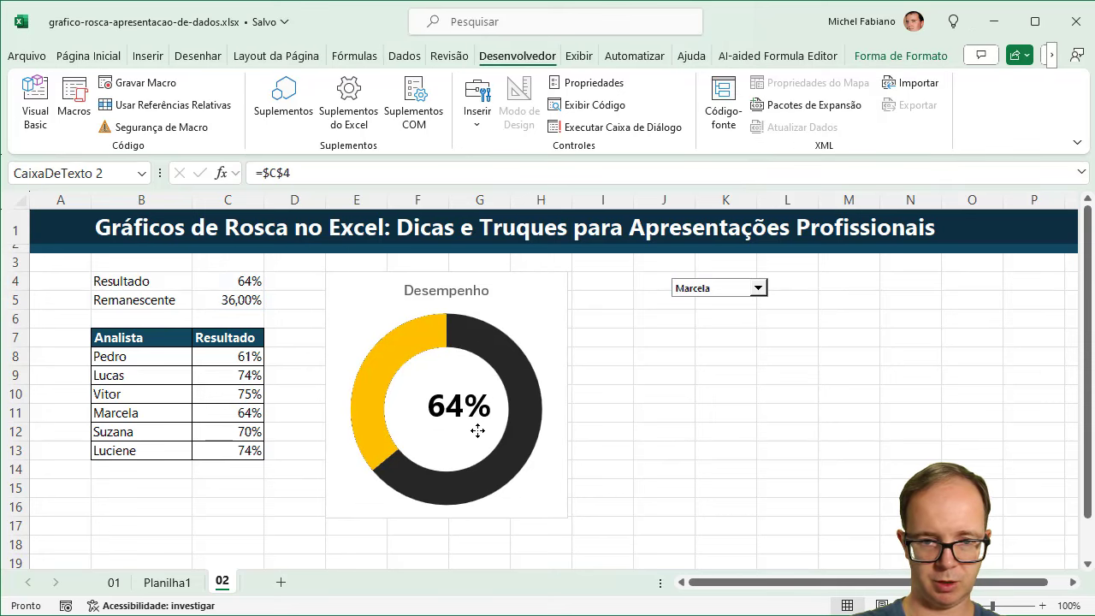
Step: Enlarge the Desempenho title to 20 pt and make it black
left_click(463, 294)
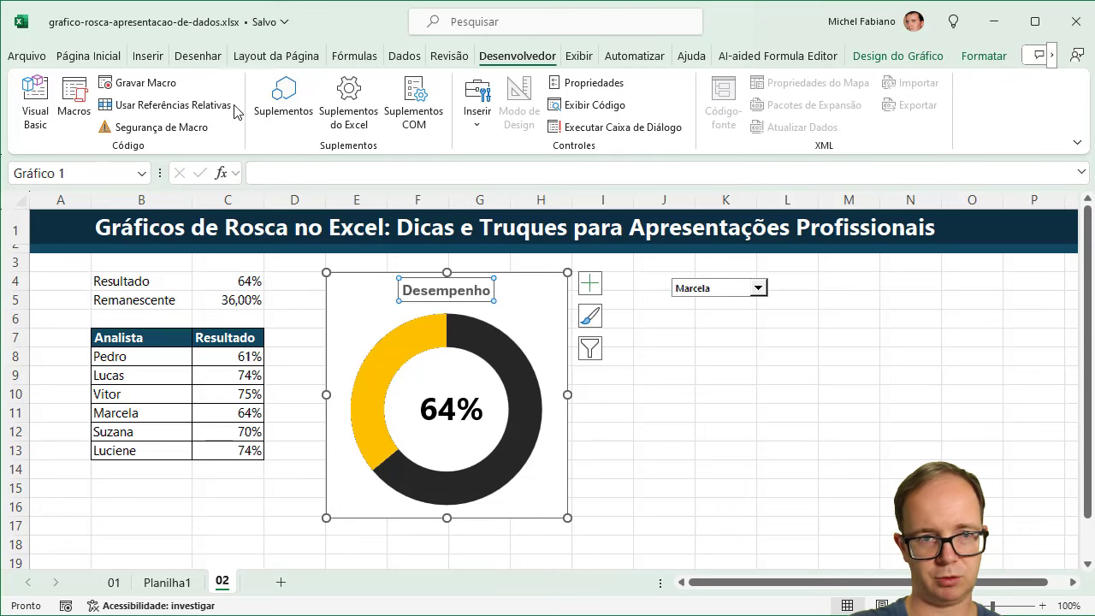
left_click(101, 54)
left_click(199, 103)
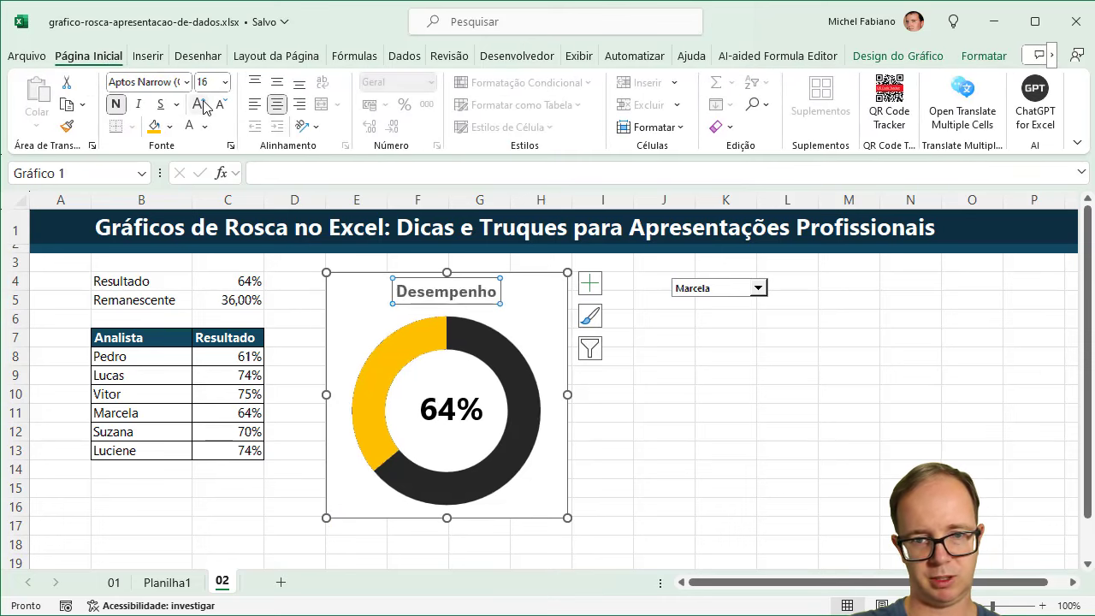
left_click(201, 105)
left_click(204, 126)
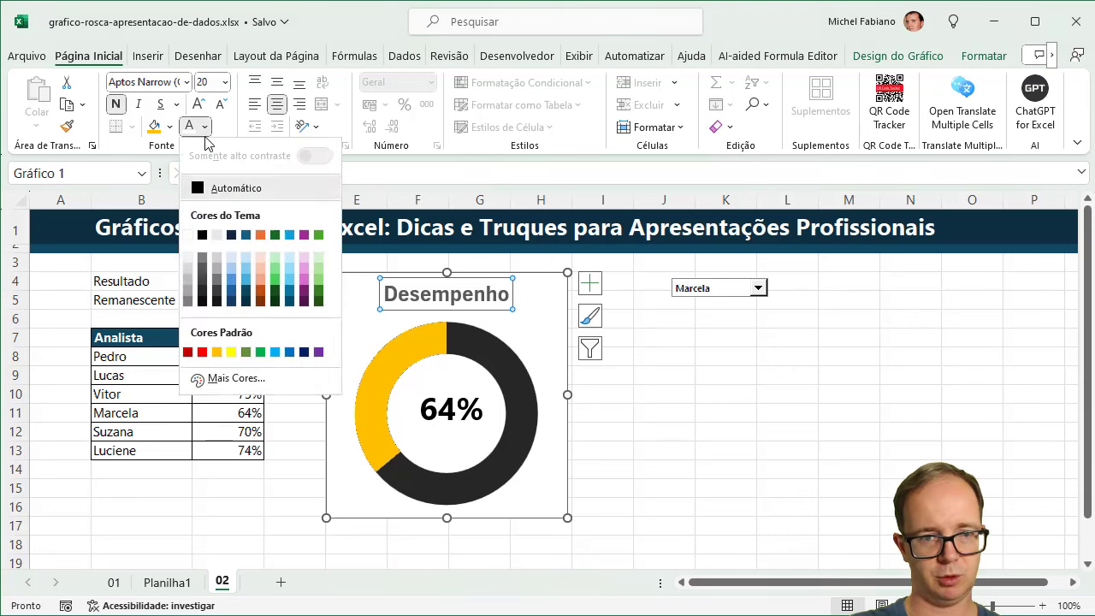
left_click(202, 236)
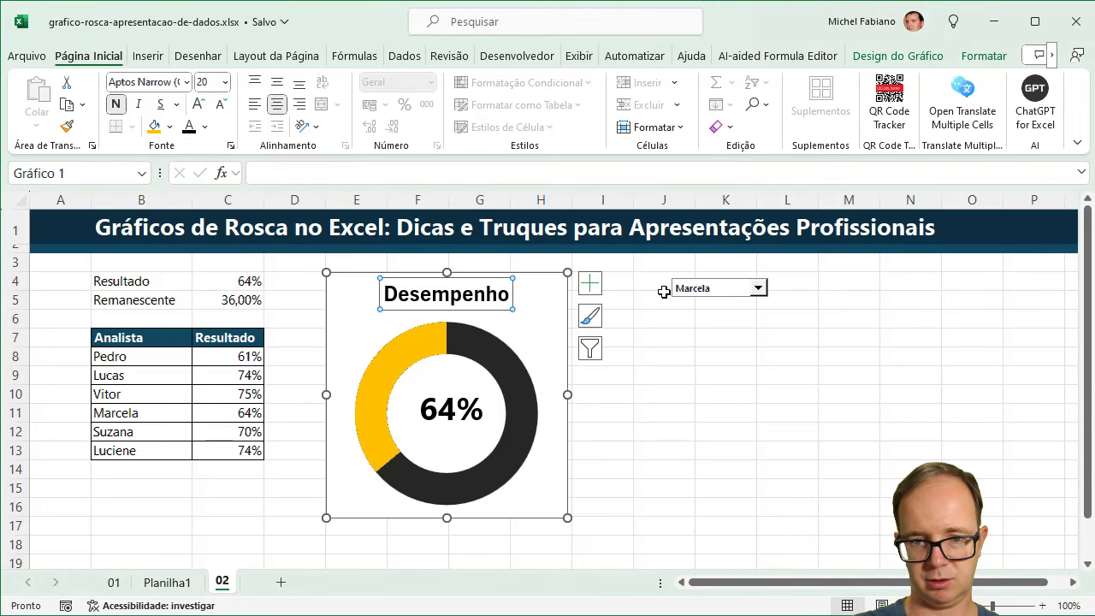
Step: Move the analyst drop-down onto the chart beneath Desempenho and shrink the plot area slightly
right_click(706, 285)
key("Escape")
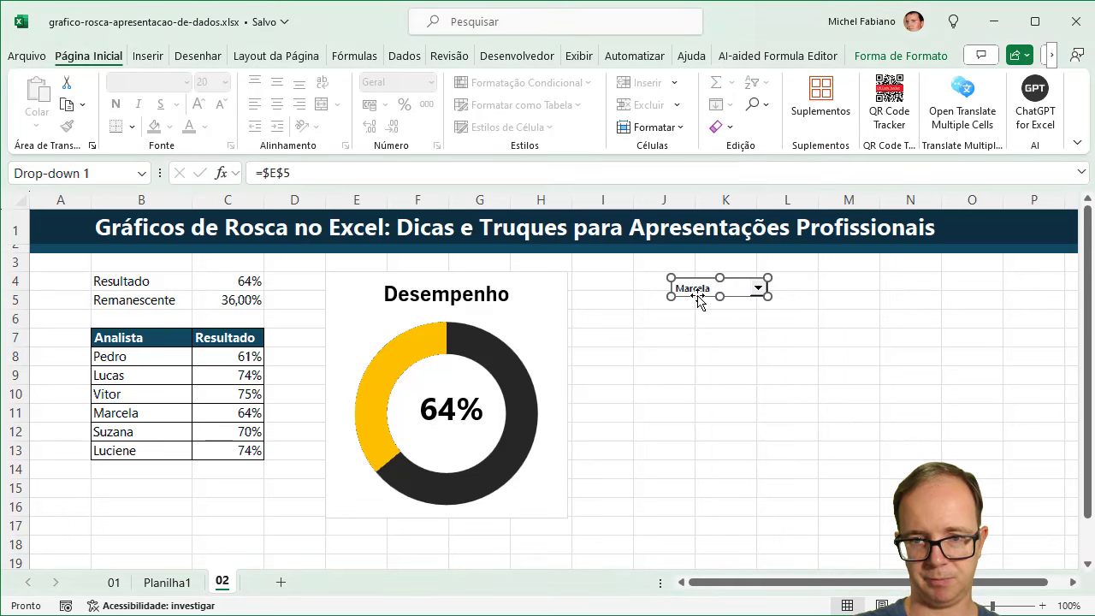
left_click_drag(694, 297, 460, 319)
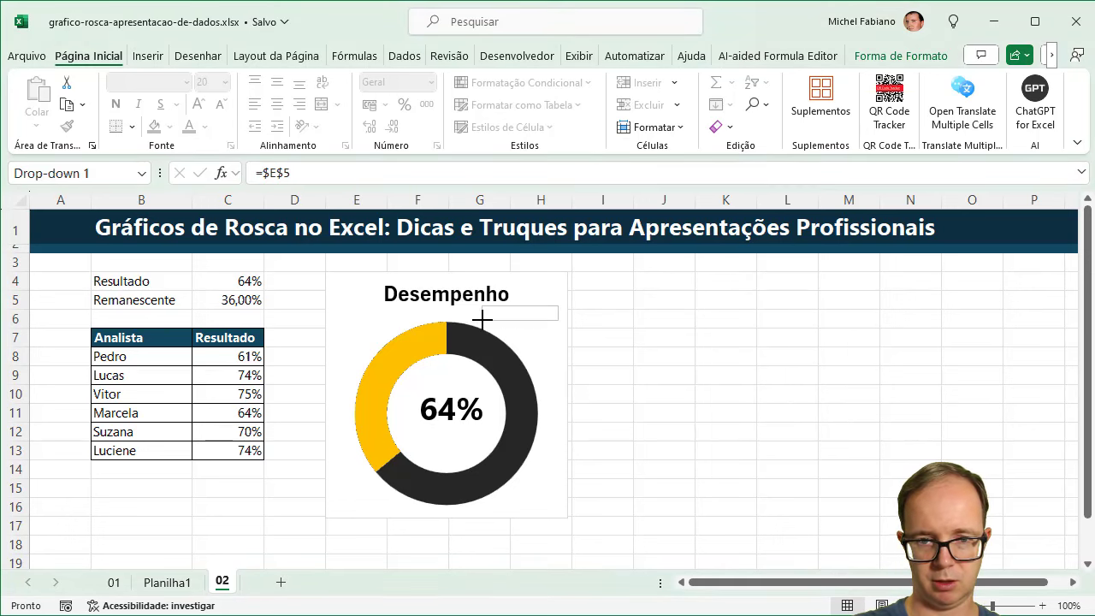
left_click_drag(460, 323, 530, 332)
left_click(448, 366)
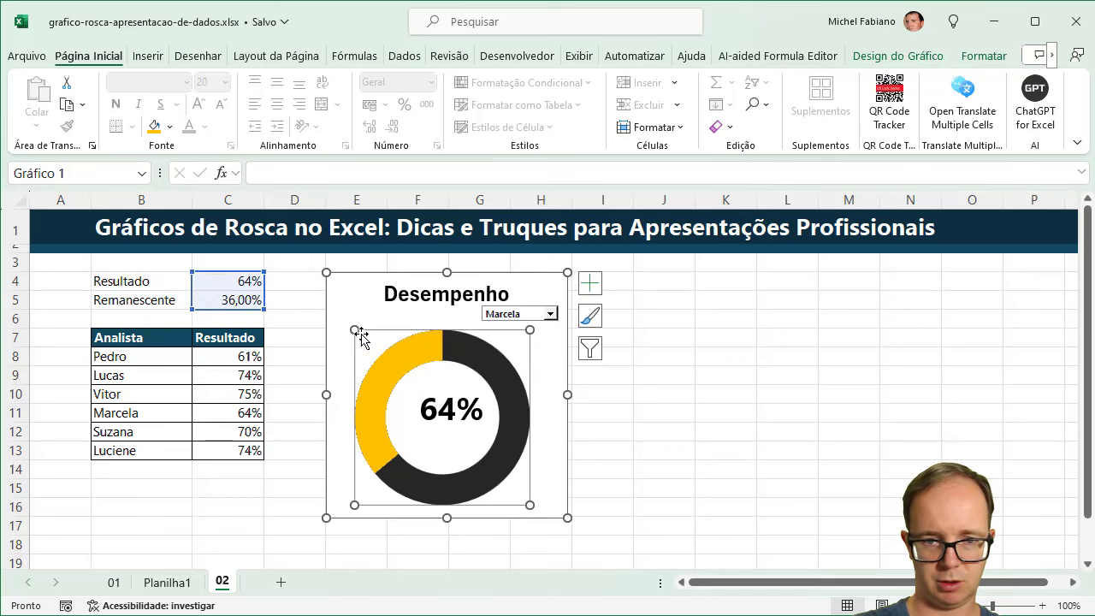
left_click_drag(354, 330, 358, 336)
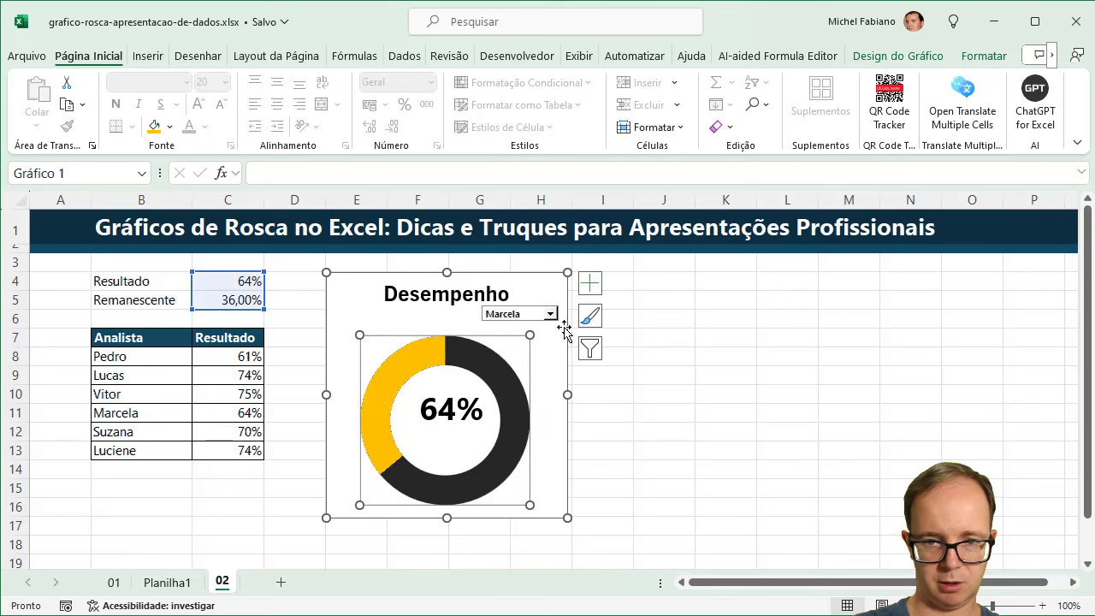
right_click(550, 325)
key("Escape")
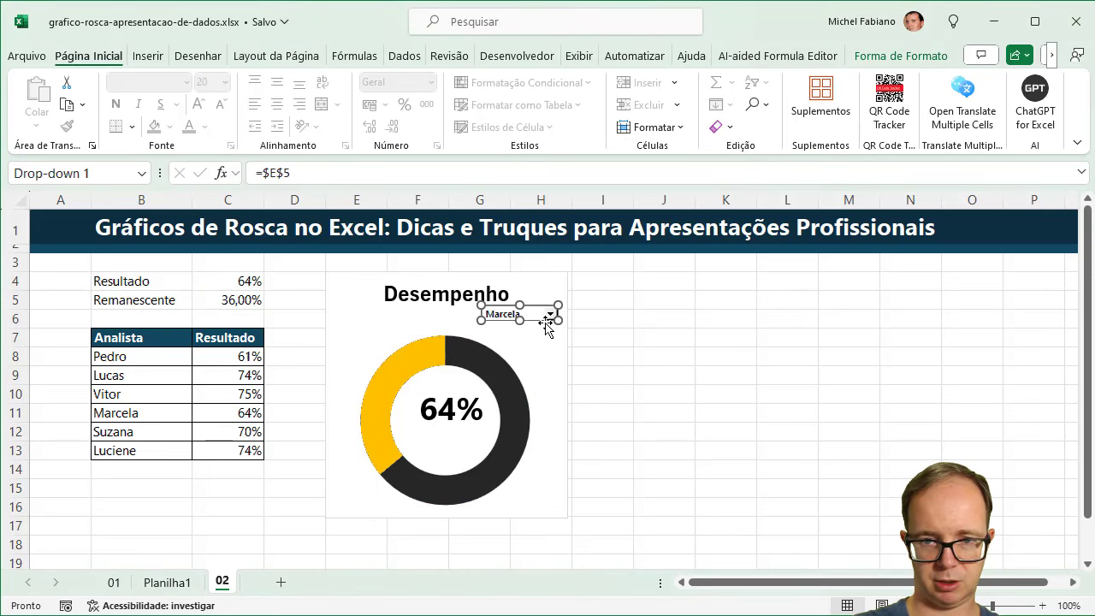
left_click_drag(547, 328, 471, 326)
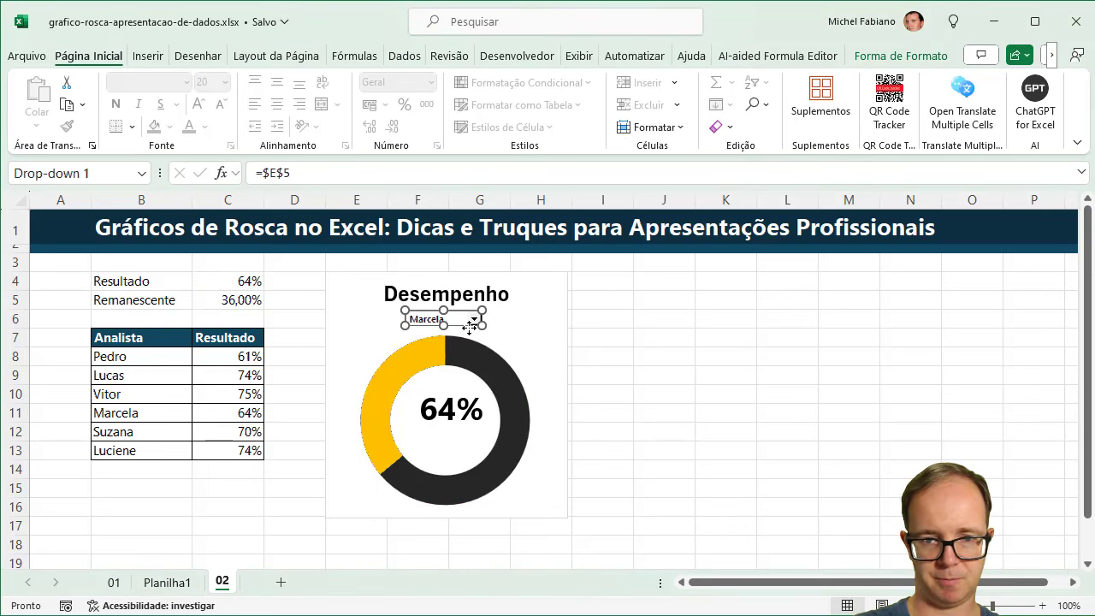
Step: Re-centre the 64% label in the donut and narrow its text box
left_click(465, 430)
left_click_drag(474, 436, 470, 443)
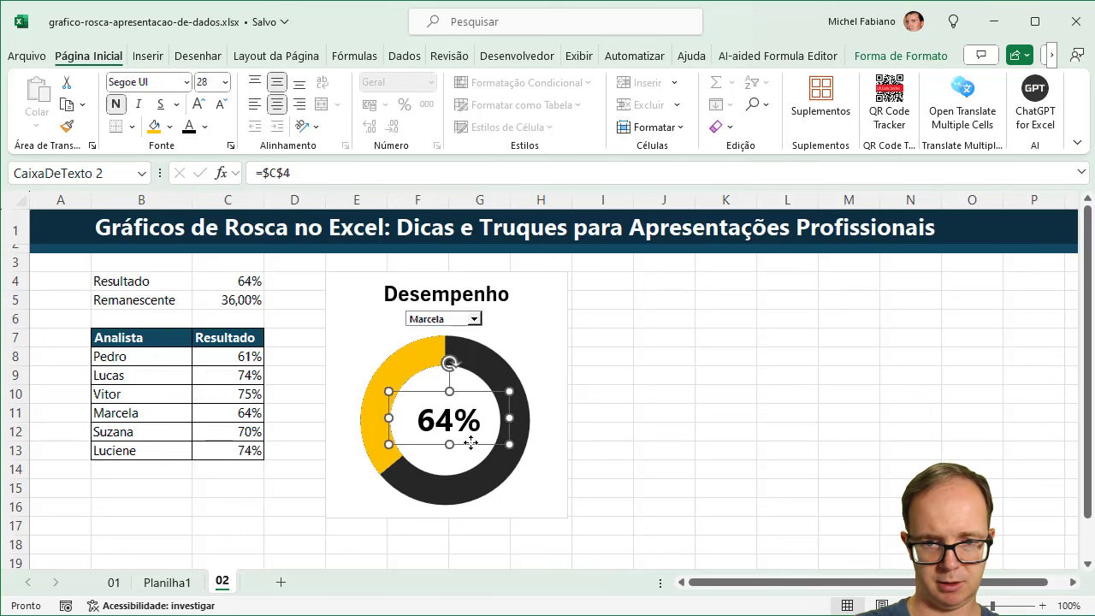
left_click_drag(509, 417, 492, 418)
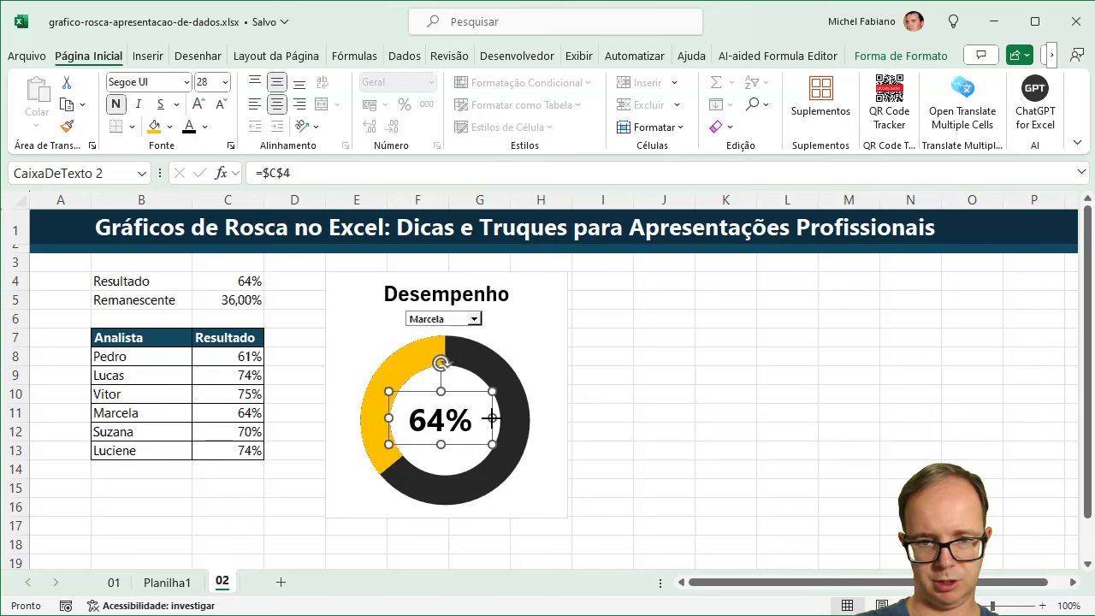
left_click_drag(390, 418, 395, 415)
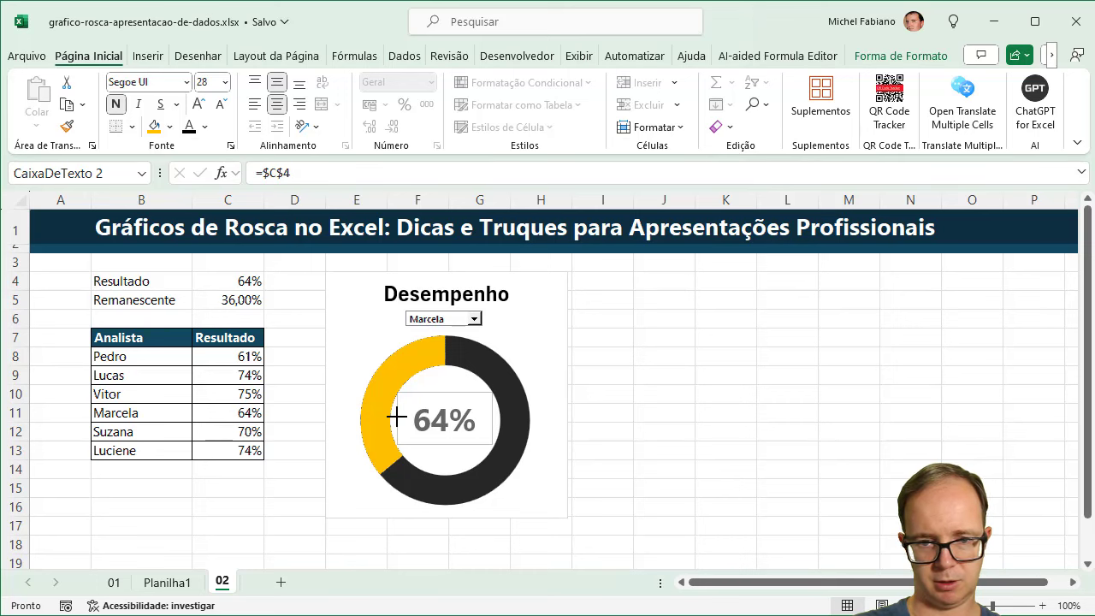
left_click_drag(395, 415, 391, 418)
left_click(669, 353)
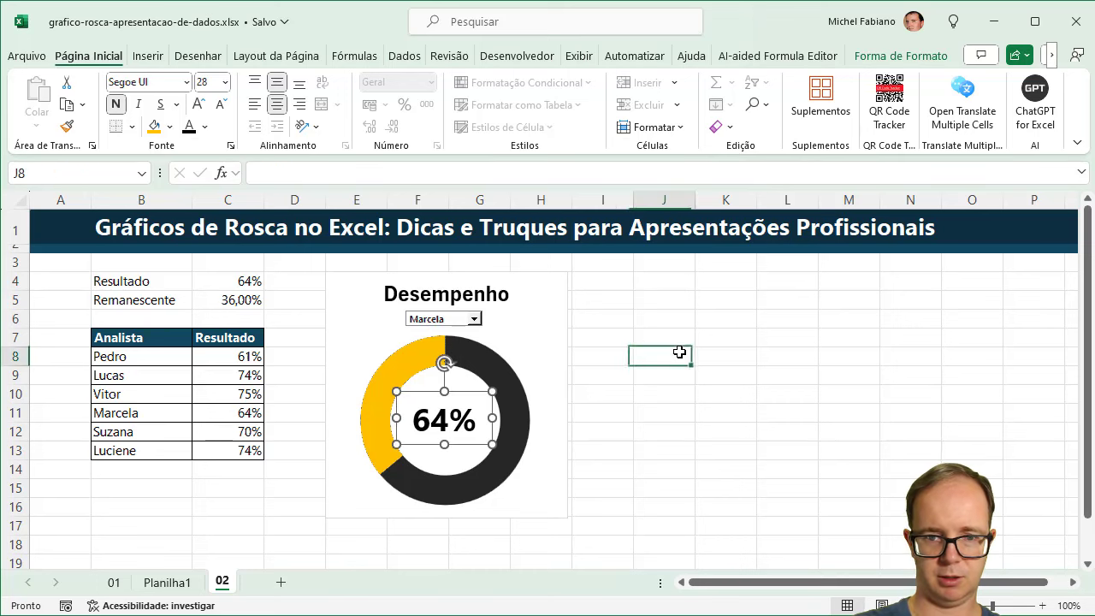
Step: Cycle the drop-down through Lucas, Pedro and Luciene, ending on Luciene's 74%
left_click(473, 319)
left_click(458, 342)
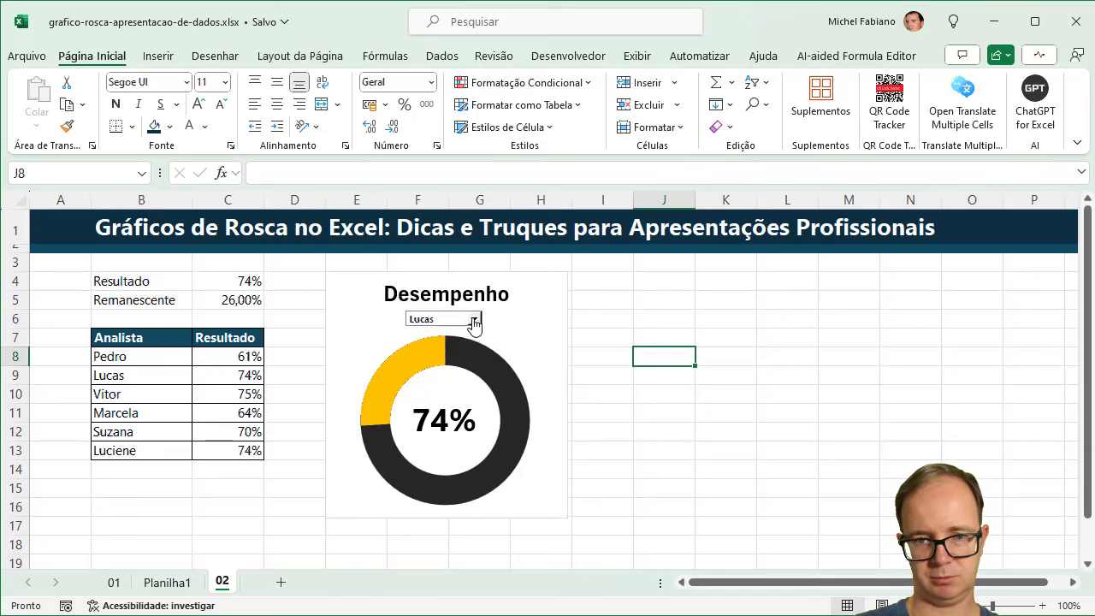
left_click(473, 320)
left_click(467, 330)
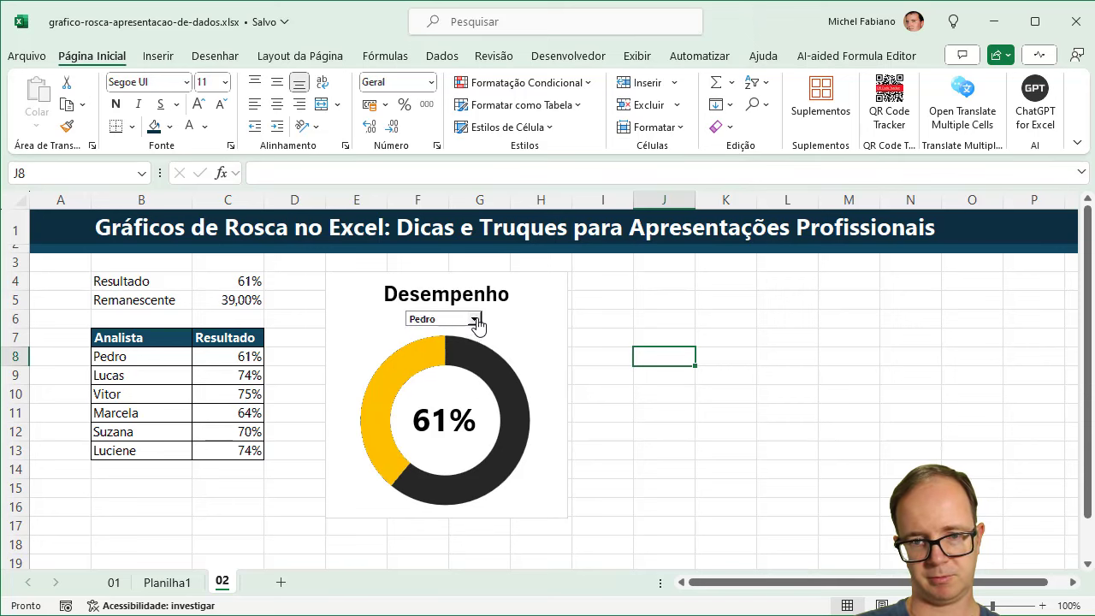
left_click(475, 320)
left_click(454, 389)
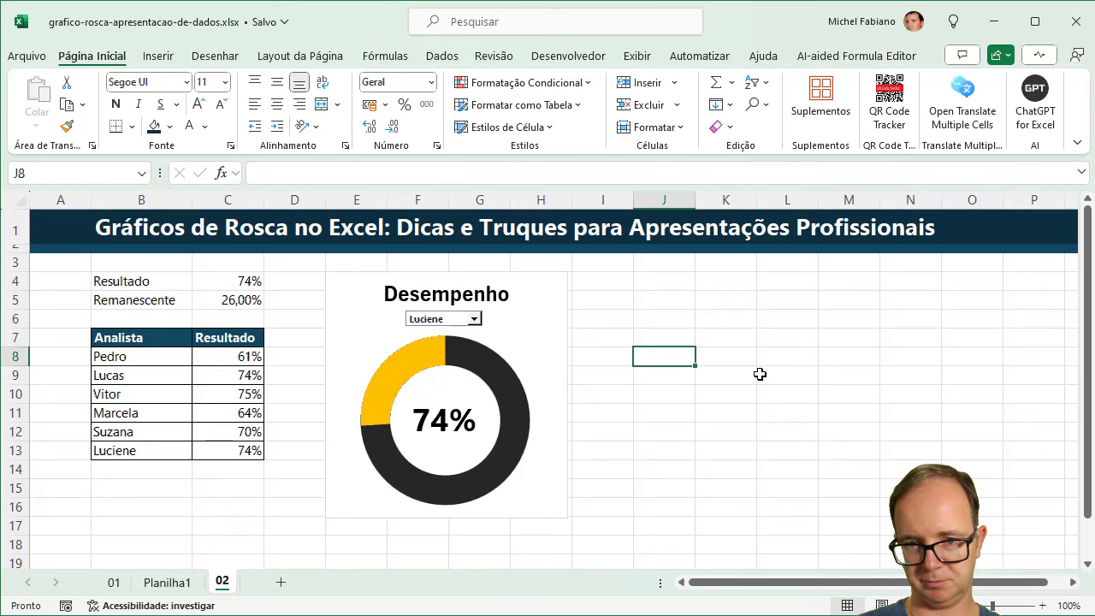
Step: Widen the chart slightly and give its background a light grey fill with a centred outer shadow
left_click(553, 323)
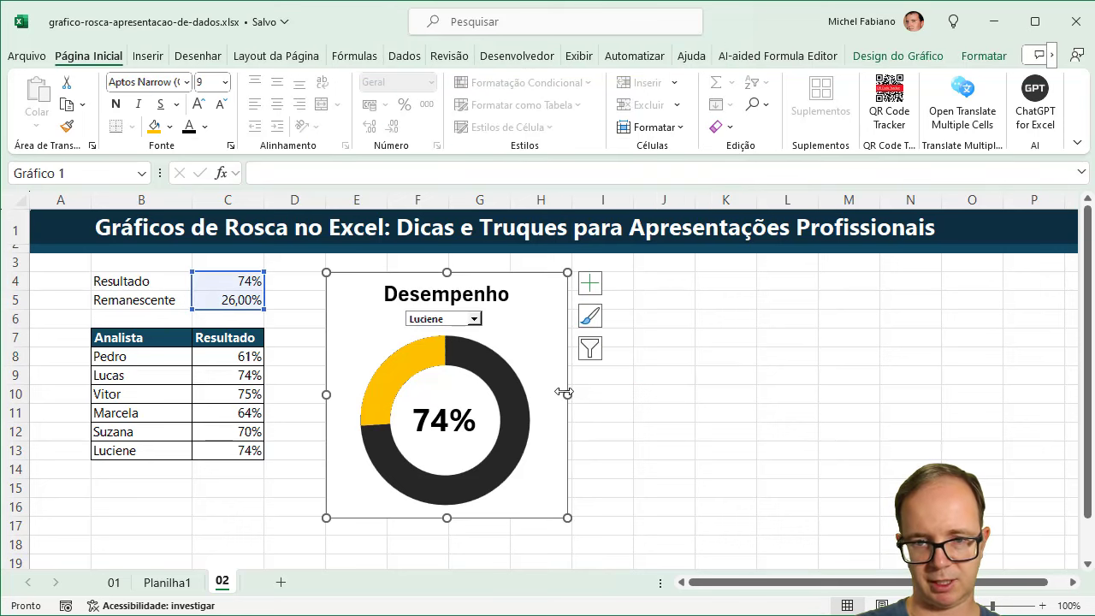
left_click_drag(564, 392, 570, 392)
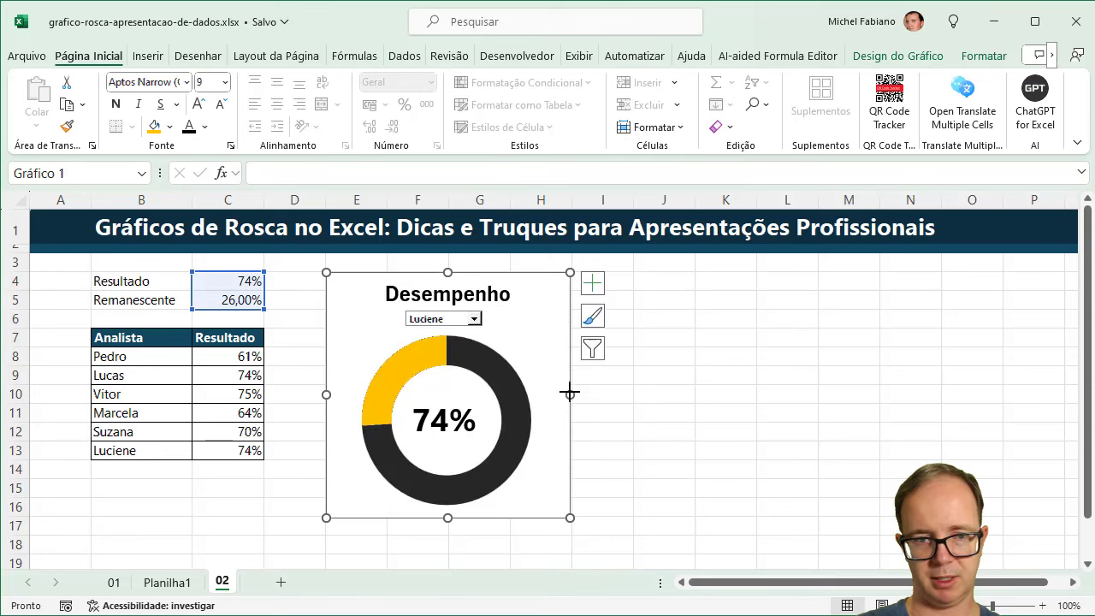
left_click(984, 55)
left_click(508, 89)
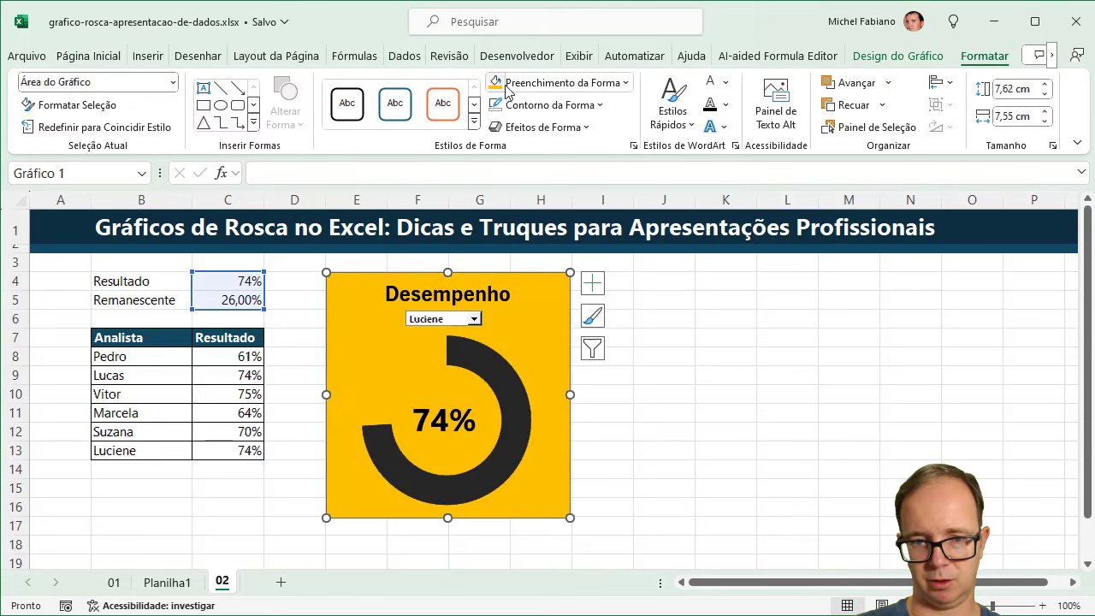
key("ctrl+z")
left_click(548, 85)
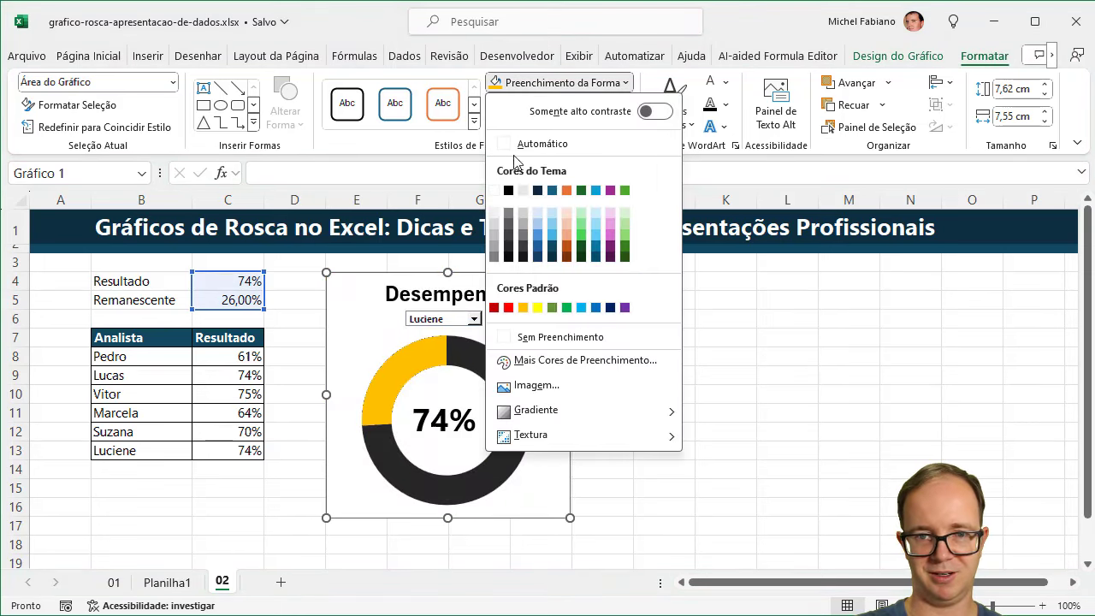
left_click(497, 212)
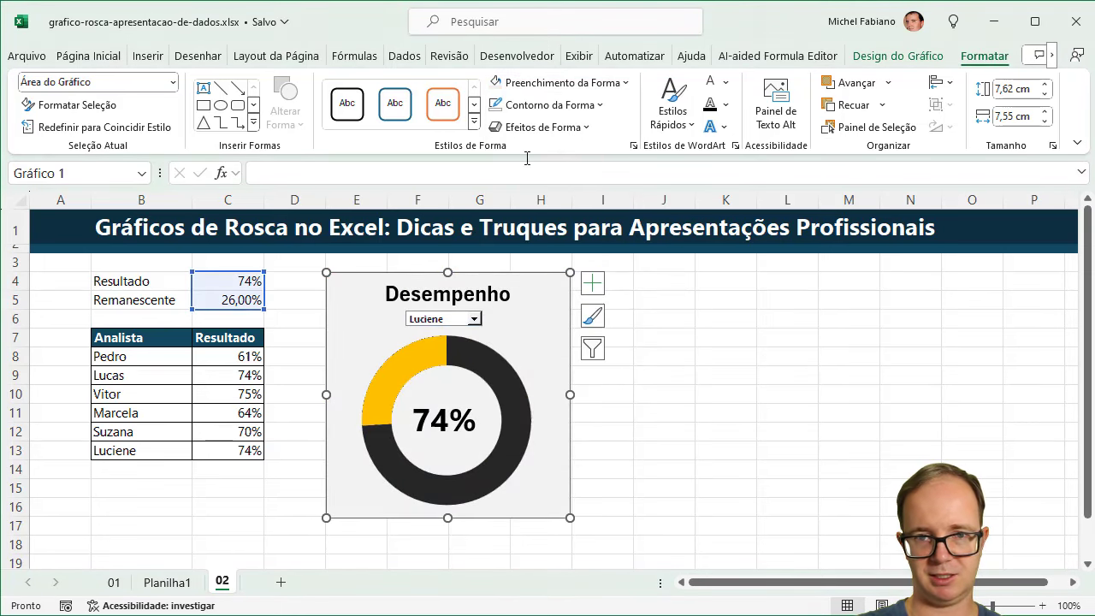
left_click(578, 125)
mouse_move(547, 197)
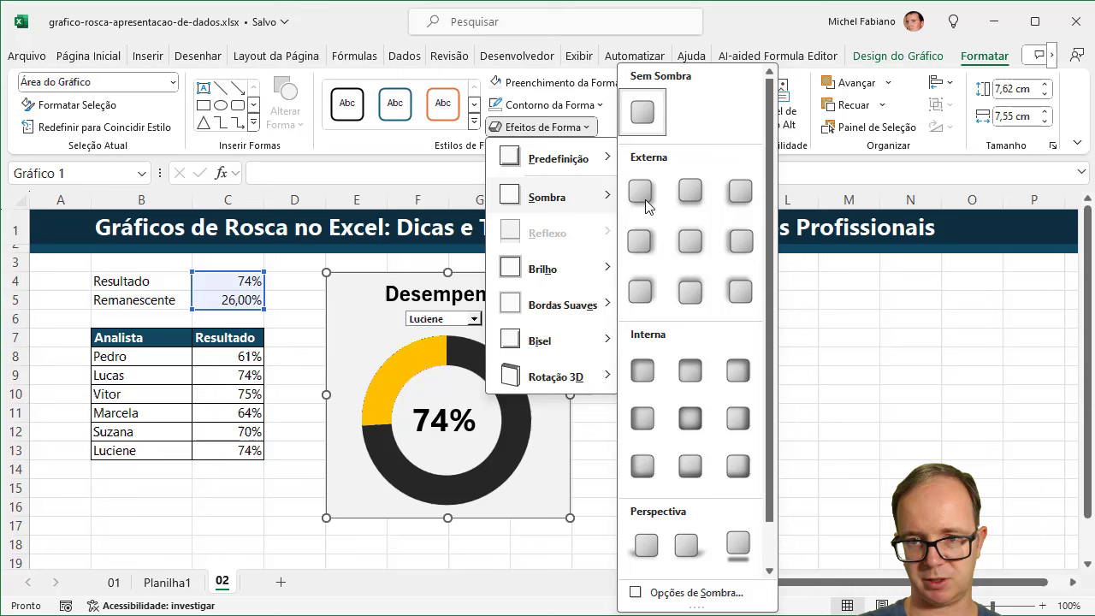
left_click(689, 240)
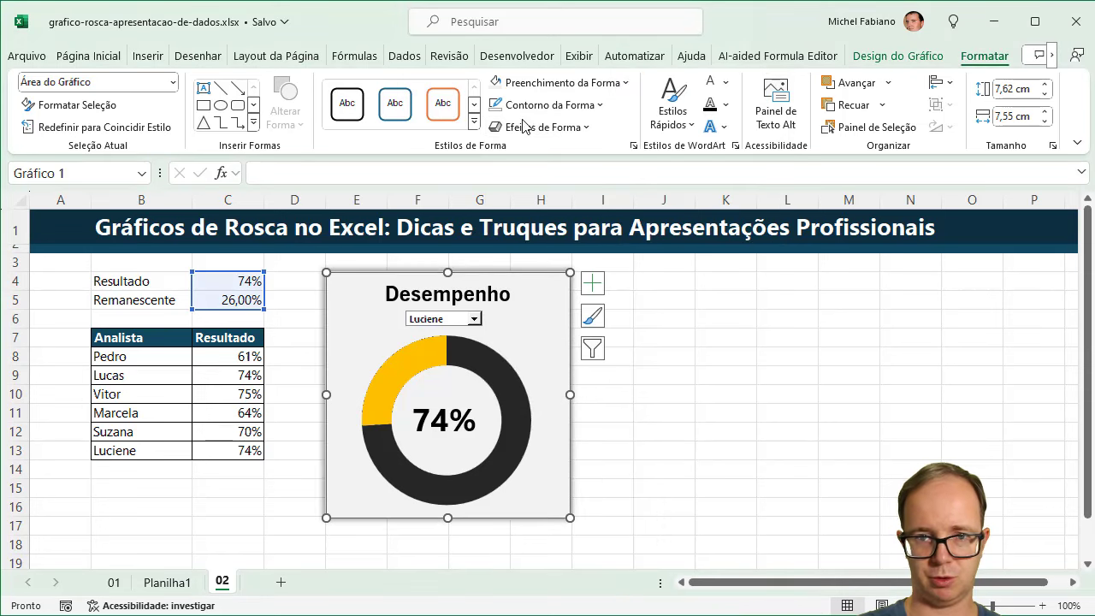
left_click(669, 349)
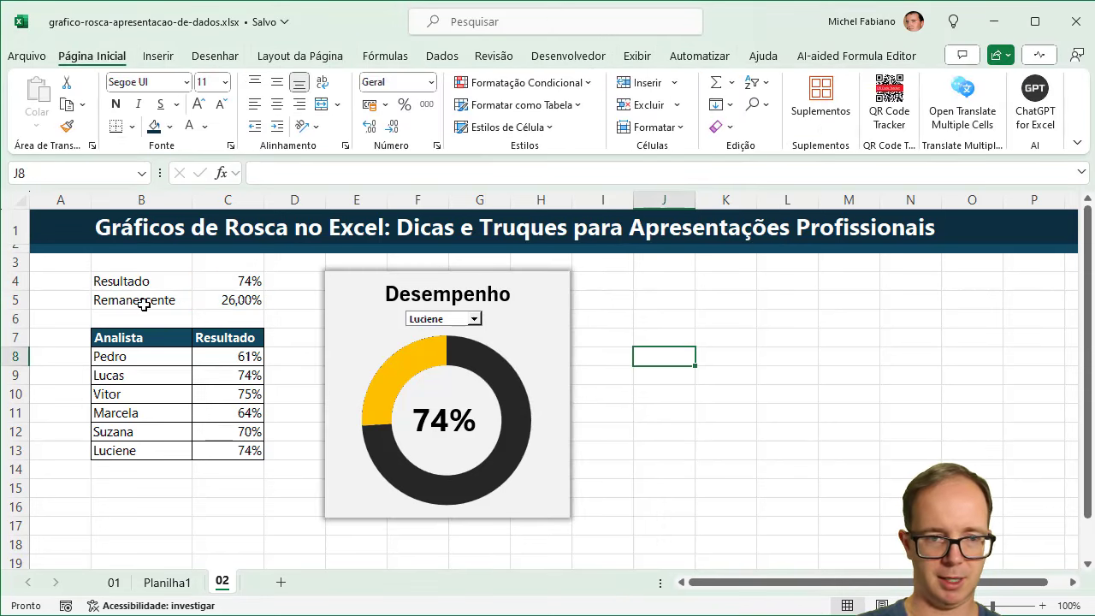
Step: Move the Resultado and Remanescente cells behind the chart
mouse_move(120, 280)
left_mouse_down()
mouse_move(219, 301)
mouse_move(1007, 317)
mouse_move(864, 310)
left_mouse_up()
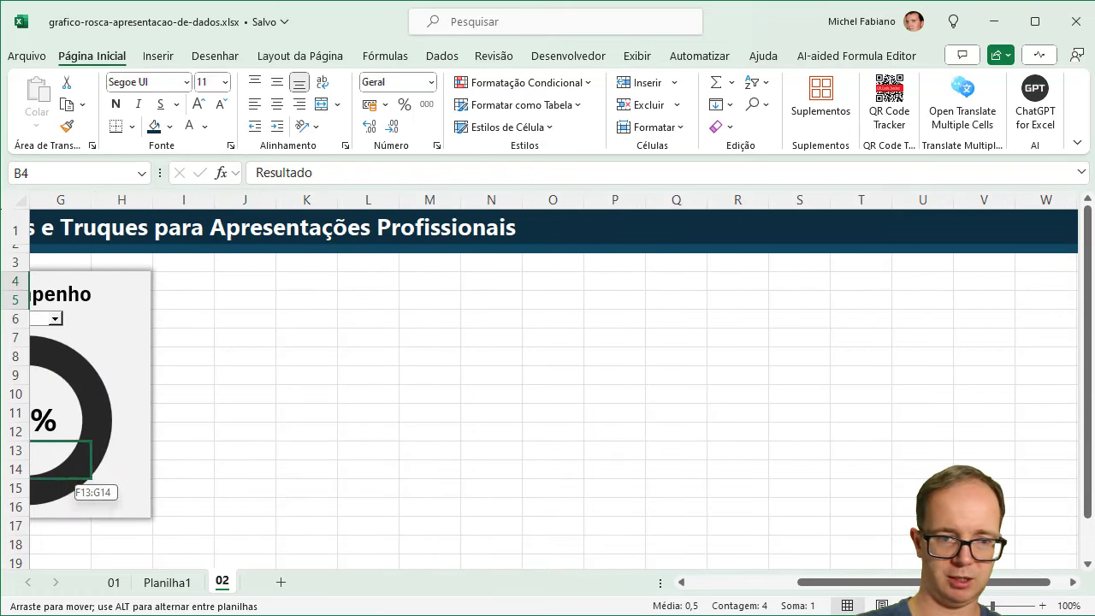
mouse_move(864, 310)
left_mouse_down()
mouse_move(102, 459)
mouse_move(237, 461)
left_mouse_up()
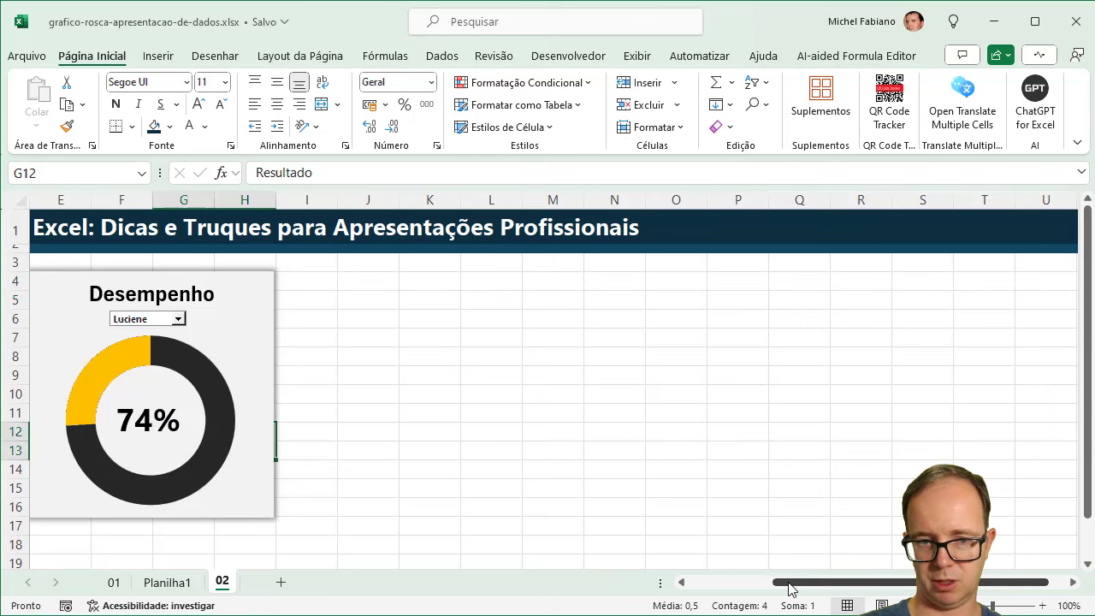
left_click(706, 585)
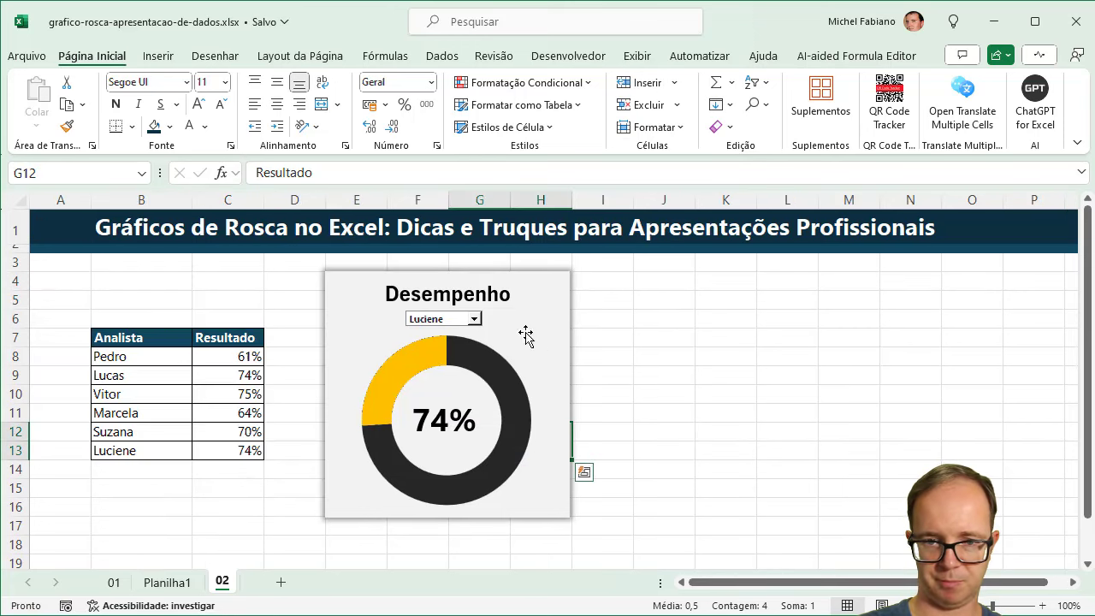
Step: Choose Vitor in the drop-down (75%) and widen the chart slightly
left_click(473, 319)
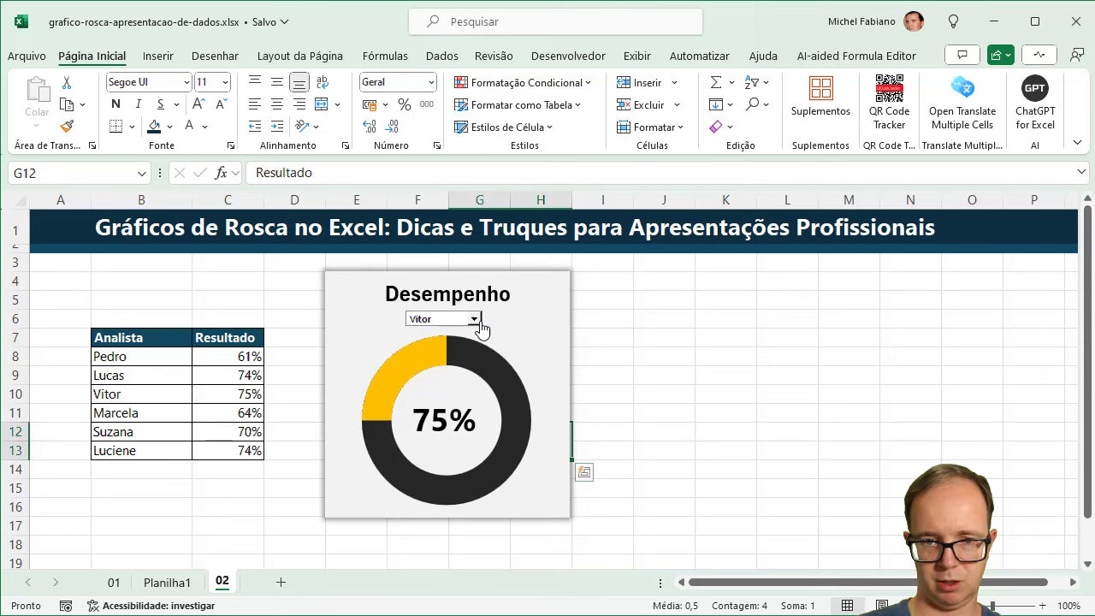
left_click(476, 327)
left_click(459, 358)
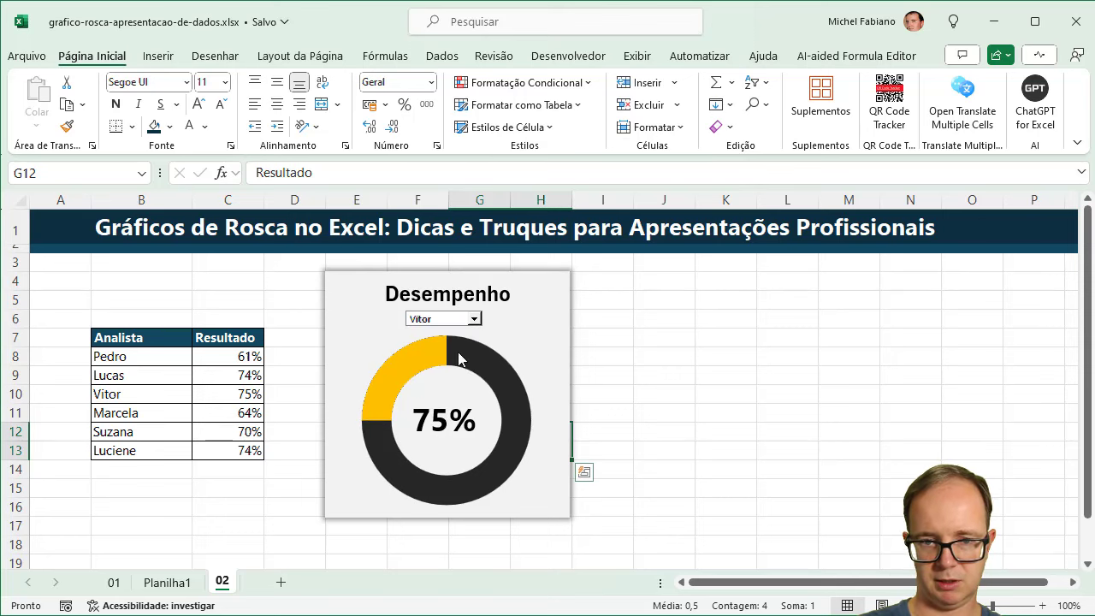
right_click(549, 364)
left_click(542, 388)
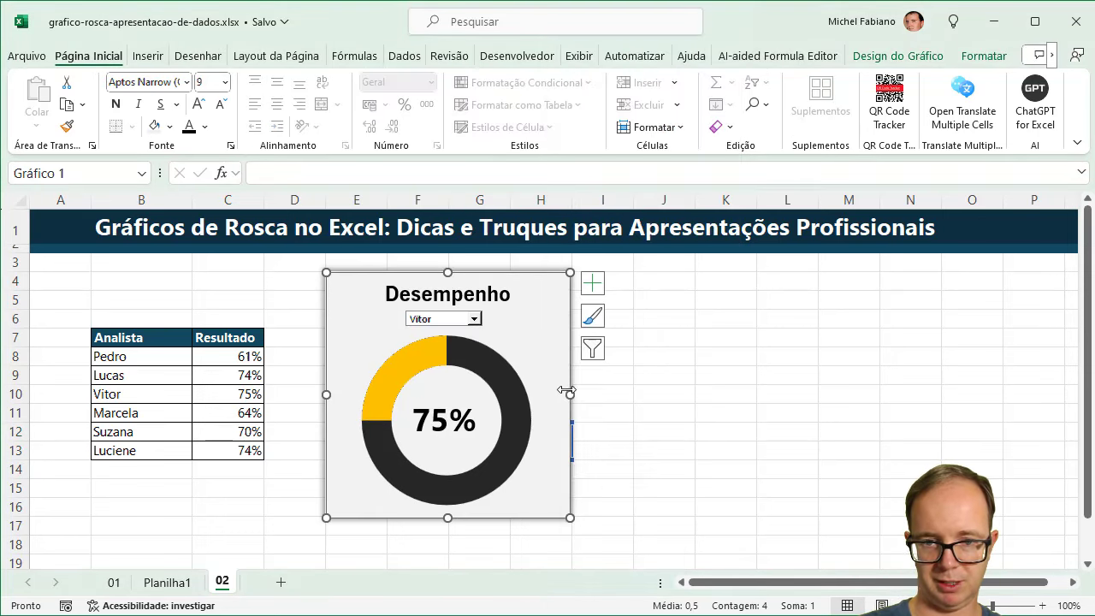
left_click_drag(569, 392, 577, 392)
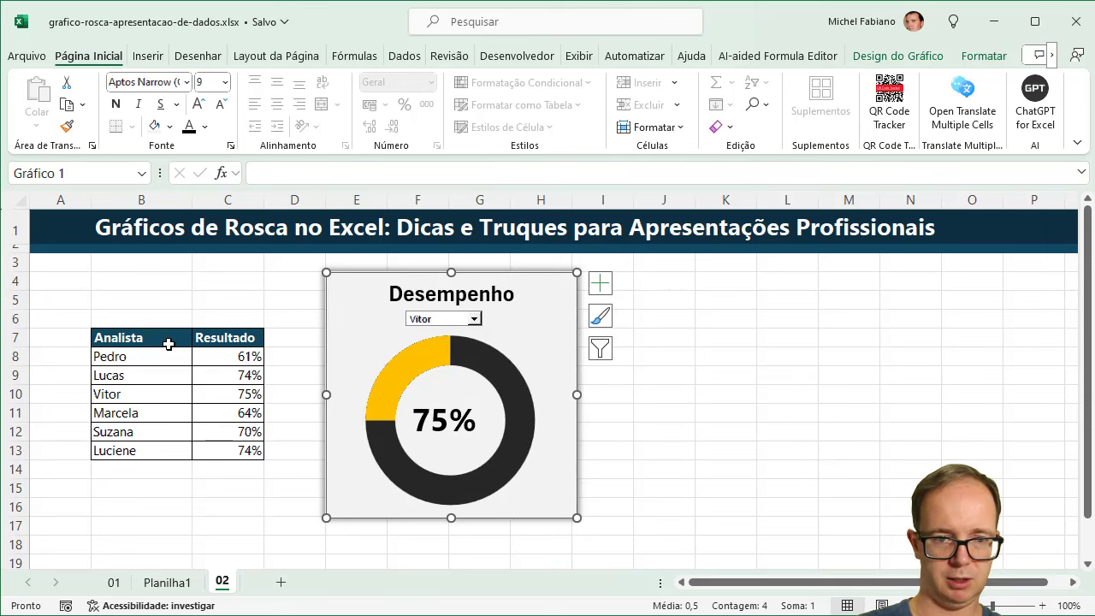
Step: Move the Analista table up to B4 and fill its header row dark grey
left_click_drag(168, 344, 215, 447)
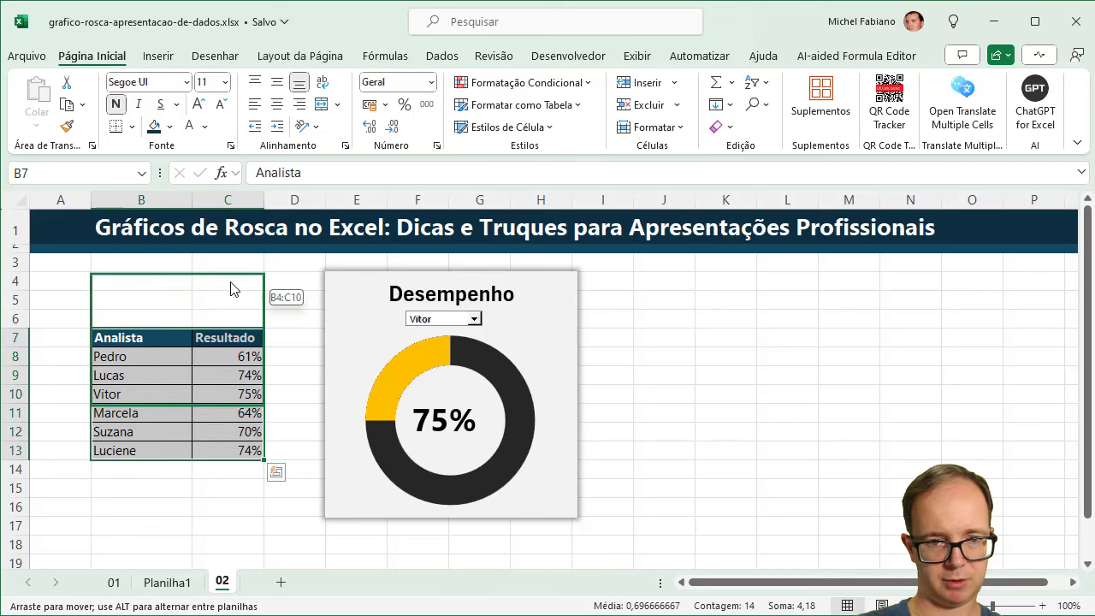
mouse_move(234, 329)
left_mouse_down()
mouse_move(235, 273)
mouse_move(219, 281)
left_mouse_up()
left_click(180, 283)
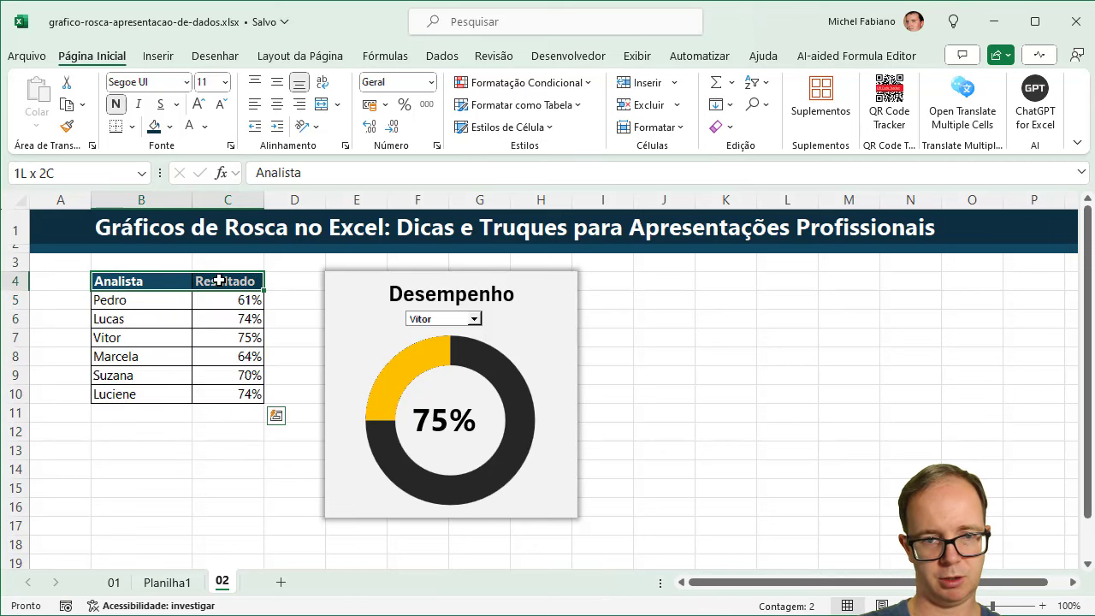
left_click(169, 127)
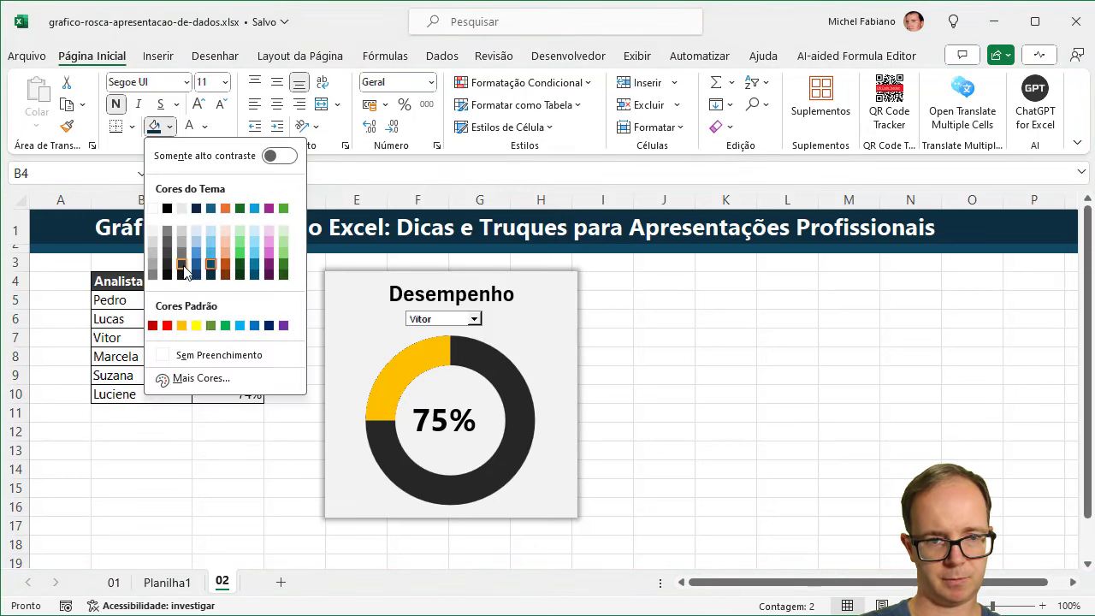
left_click(183, 266)
left_click(590, 356)
Step: Pick Marcela in the drop-down and turn off the sheet gridlines
left_click(650, 372)
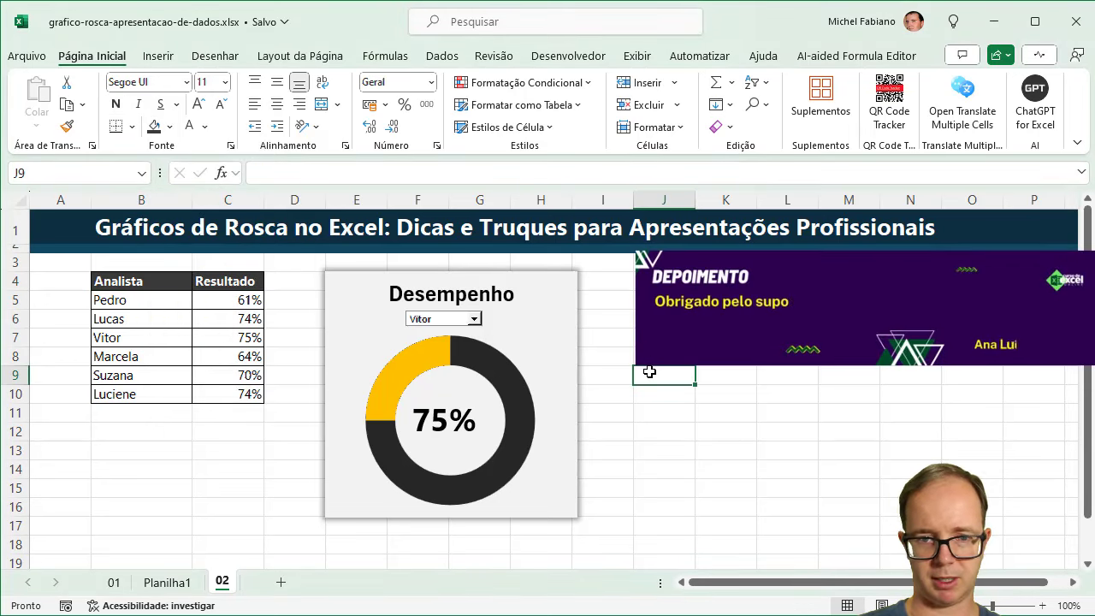
left_click(474, 319)
left_click(447, 364)
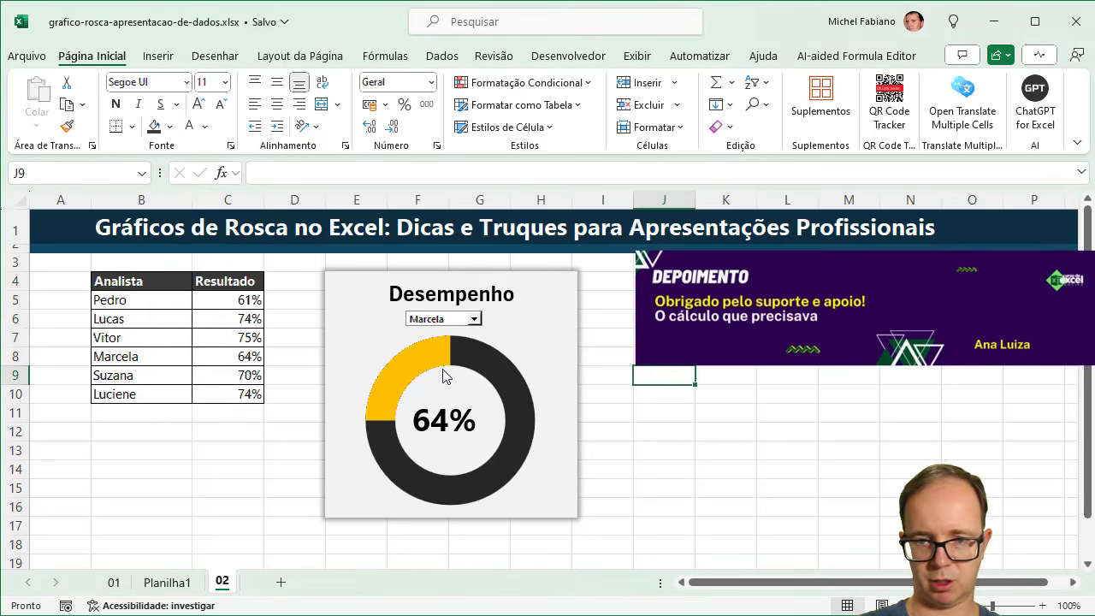
left_click(636, 56)
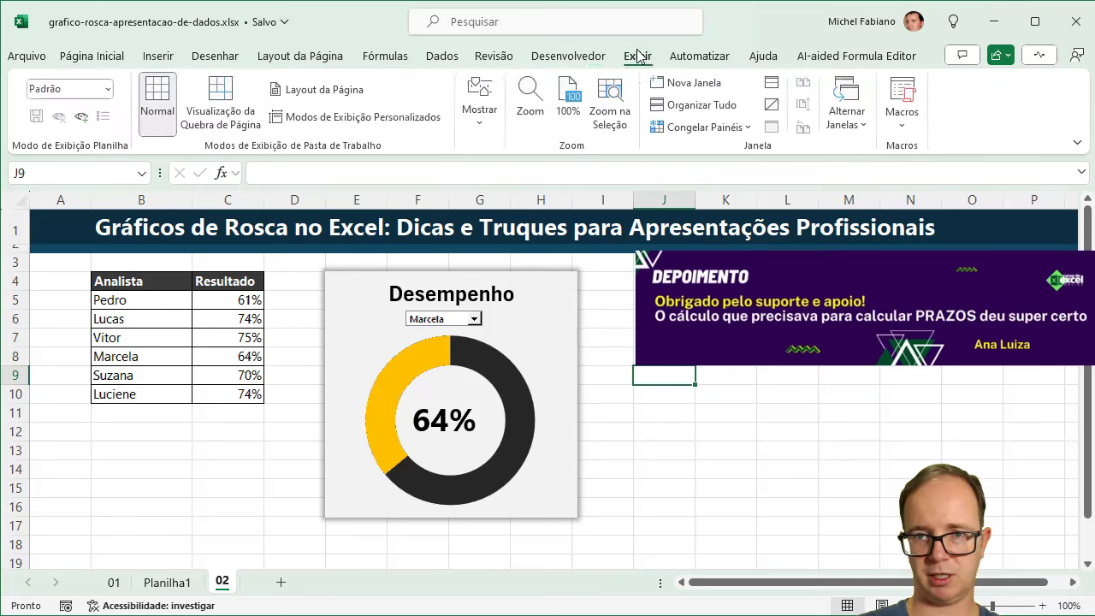
left_click(481, 111)
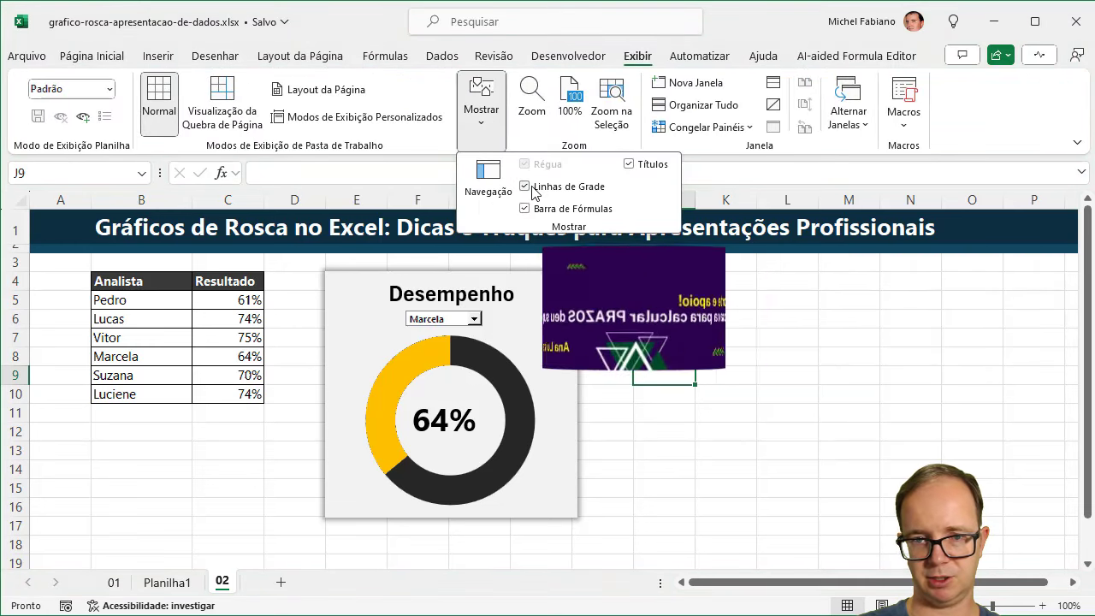
left_click(524, 186)
left_click(634, 337)
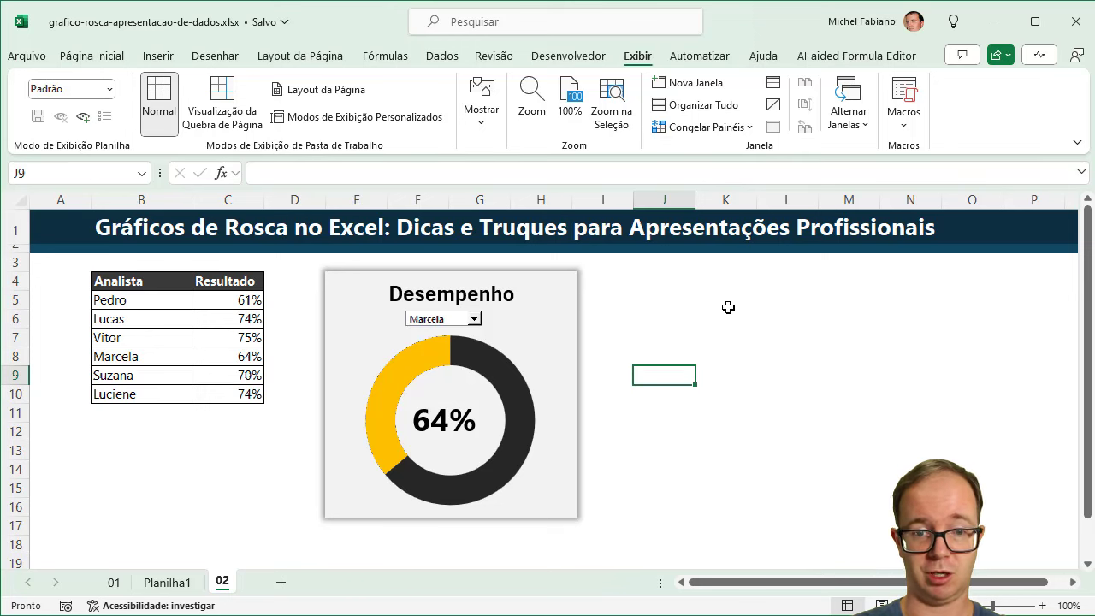
Step: Shift the 64% label to the centre of the donut
left_click(467, 420)
left_click_drag(495, 418, 503, 418)
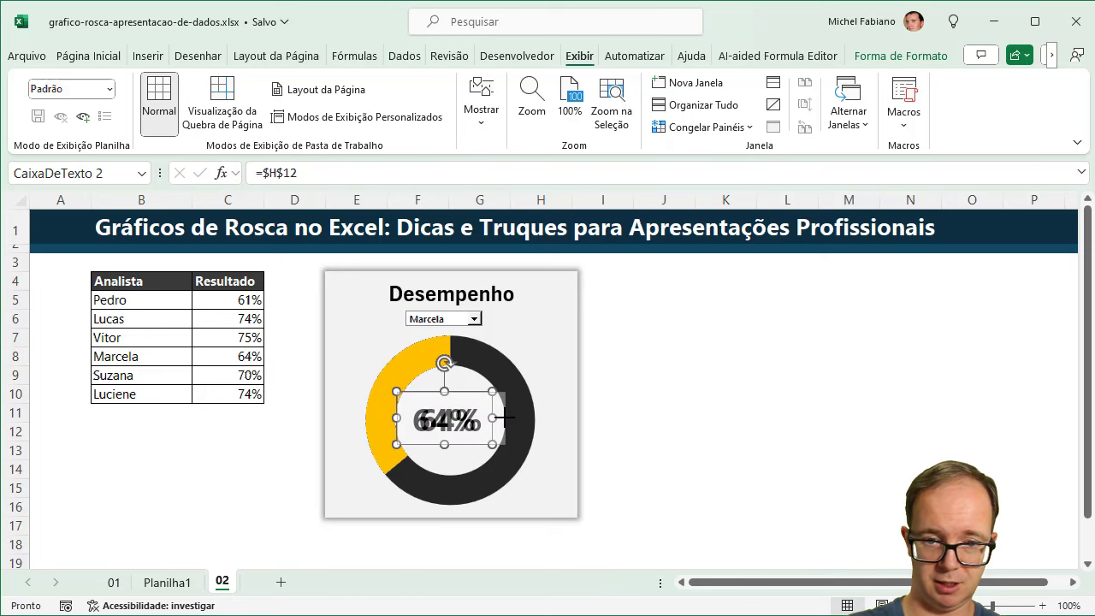
left_click(659, 403)
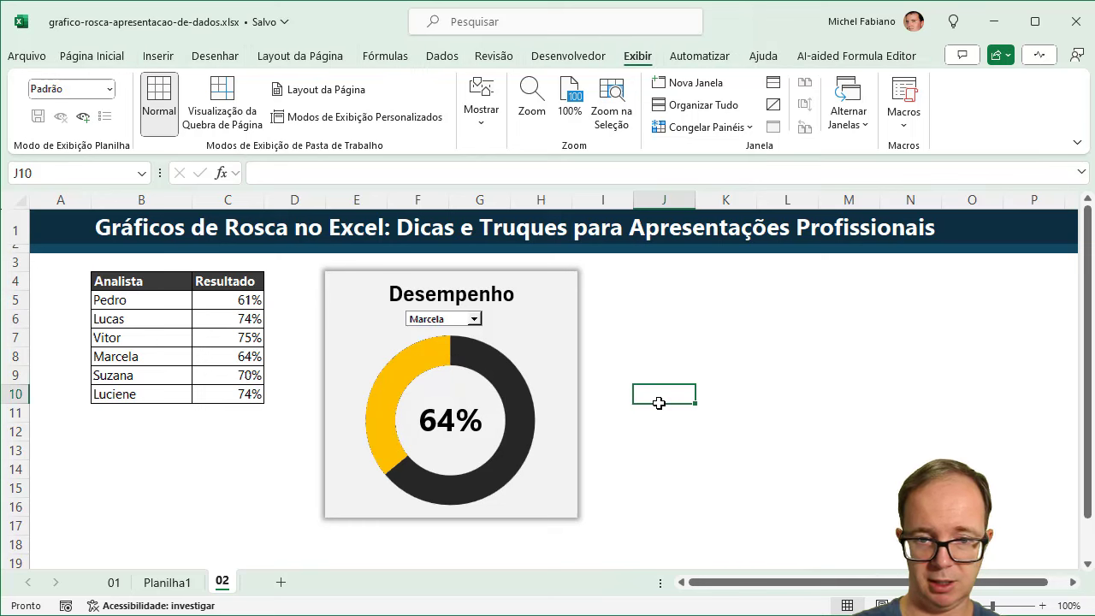